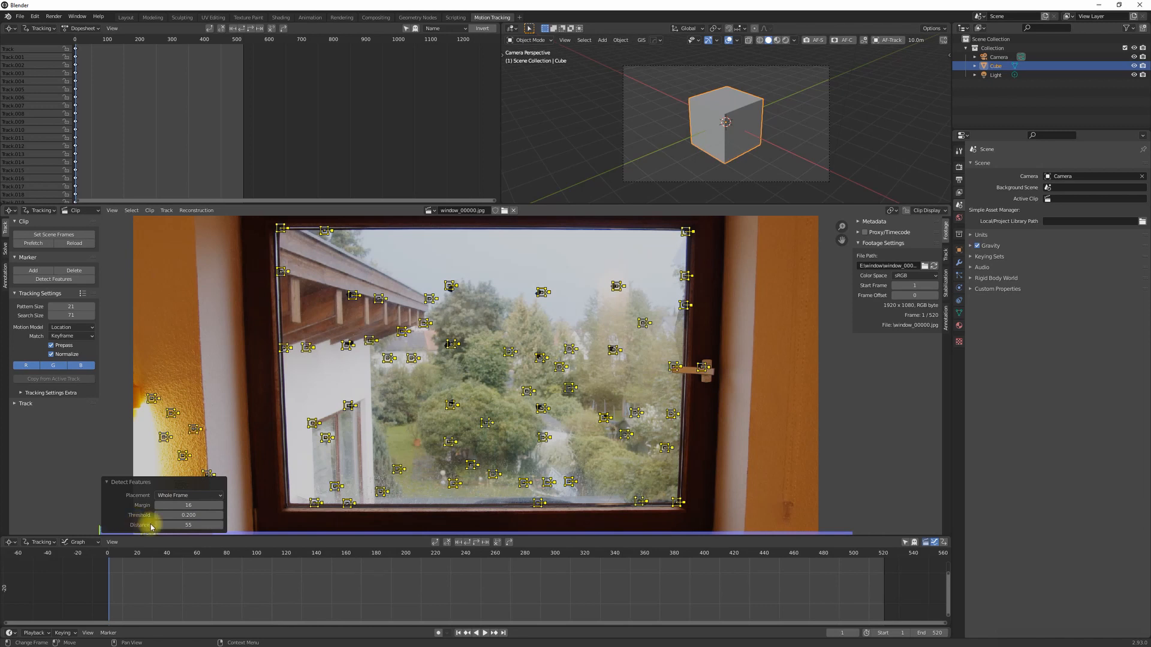
Step: Track all detected markers forward through the whole clip and return to frame 116
key("ctrl+t")
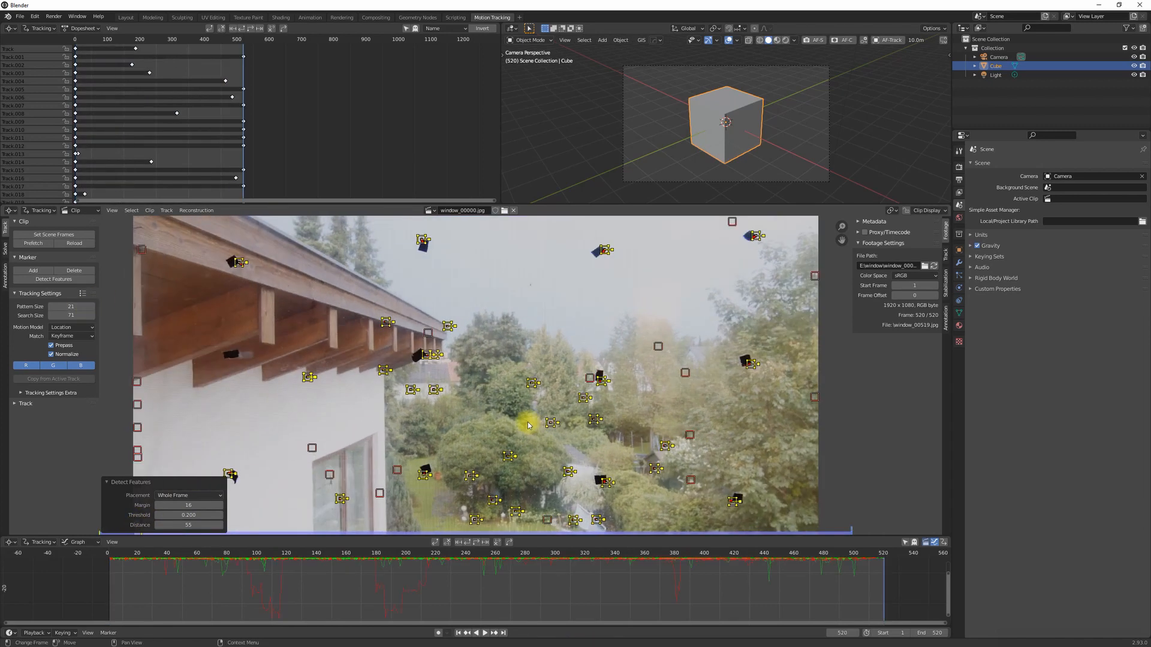
left_click_drag(517, 599, 364, 560)
left_click(779, 301)
scroll(422, 479, "down", 1)
middle_click_drag(422, 478, 432, 424)
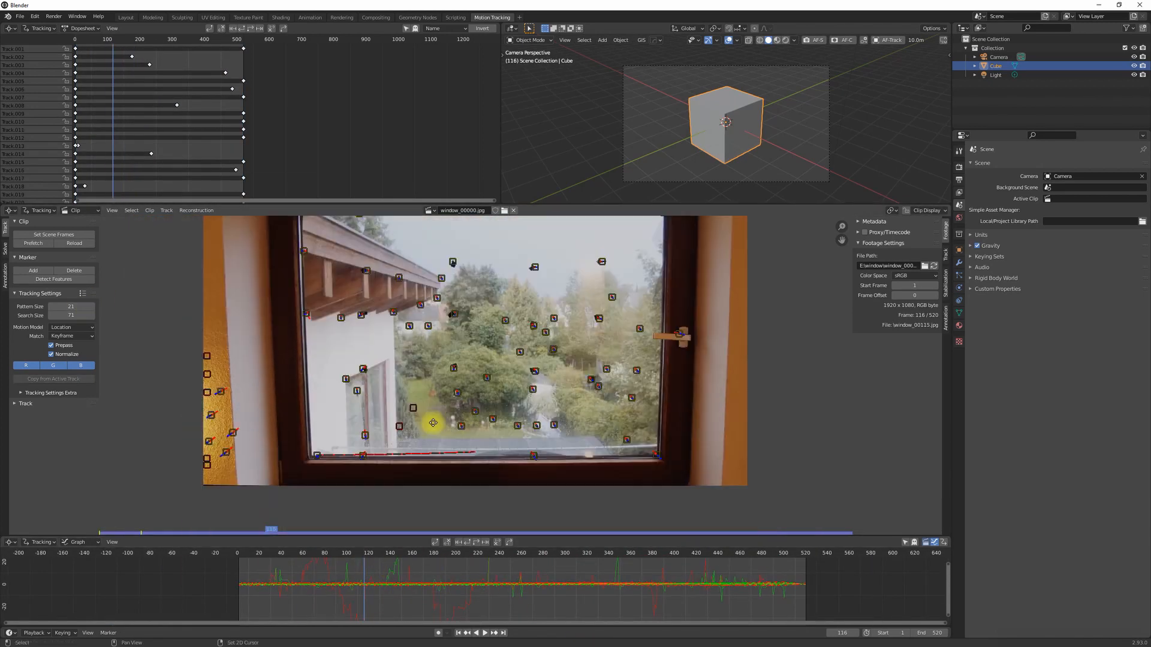
Step: Delete the faulty tracks whose motion curves spike in the graph
scroll(367, 473, "up", 2)
left_click(291, 434)
left_click(365, 387)
left_click_drag(363, 555, 312, 564)
key("Delete")
scroll(483, 421, "down", 2)
Step: Enable automatic keyframe selection with focal length and optical center refinement, and solve the camera motion
left_click(4, 249)
left_click(51, 257)
key("Delete")
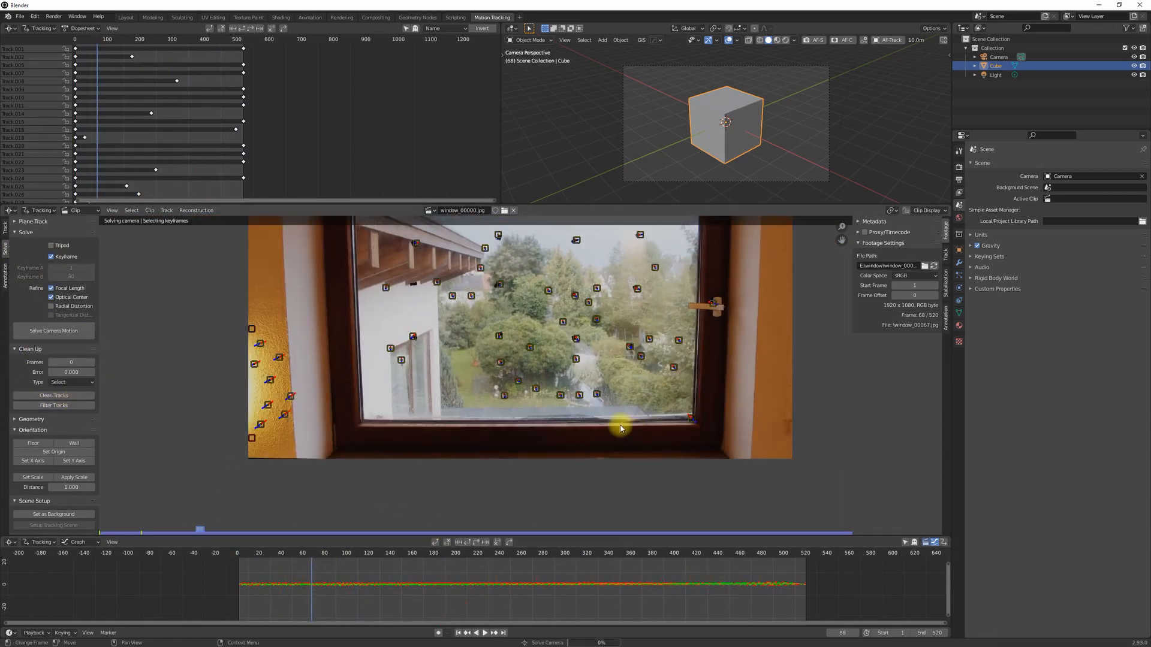
Step: Set the tracked clip as the camera background and set up the tracking scene
left_click_drag(236, 555, 325, 514)
left_click(43, 516)
left_click(44, 526)
left_click_drag(325, 555, 238, 570)
Step: In the Layout workspace, set the camera's Y rotation to 180° and move the camera along Z
left_click(125, 18)
left_click(937, 122)
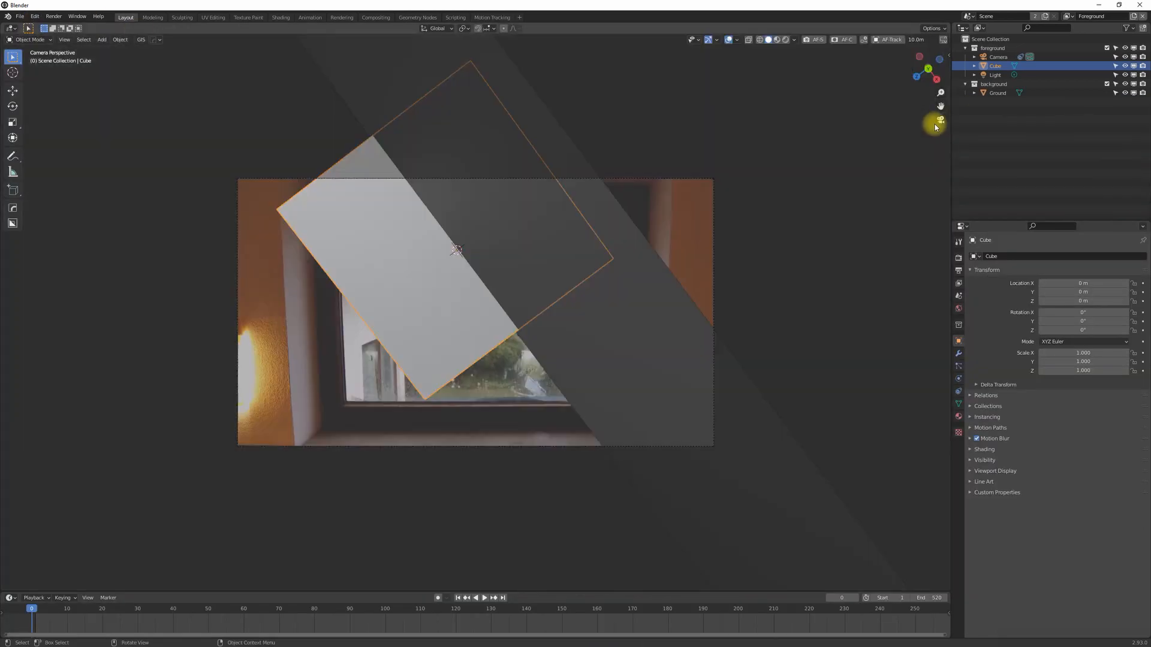
double_click(893, 118)
type("180")
key("Return")
key("g")
key("z")
left_click(1110, 49)
Step: Play back the camera motion, fine-tune the camera's Z location in camera view, and return to frame 0
key("space")
middle_click_drag(516, 366, 549, 438)
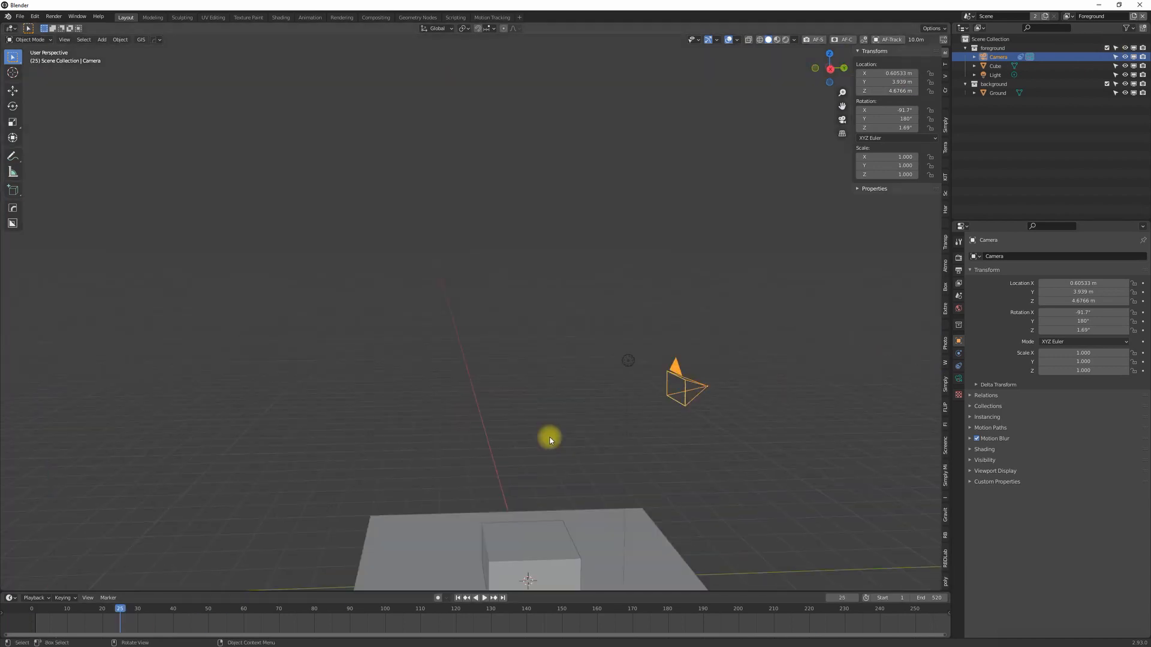
key("KP_0")
left_click_drag(754, 572, 120, 576)
mouse_move(887, 91)
left_mouse_down()
mouse_move(849, 110)
mouse_move(819, 177)
mouse_move(846, 87)
mouse_move(906, 91)
left_mouse_up()
left_click_drag(120, 609, 31, 609)
Step: Scale the cube to about 5.853 in Z and 0.247 in Y, and move it along X to the window's right wall
left_click(495, 532)
key("s")
key("z")
key("g")
key("x")
left_click(866, 79)
key("s")
key("y")
Step: Duplicate the wall block along X for the window's left wall and display both blocks as wire
key("shift+d")
key("x")
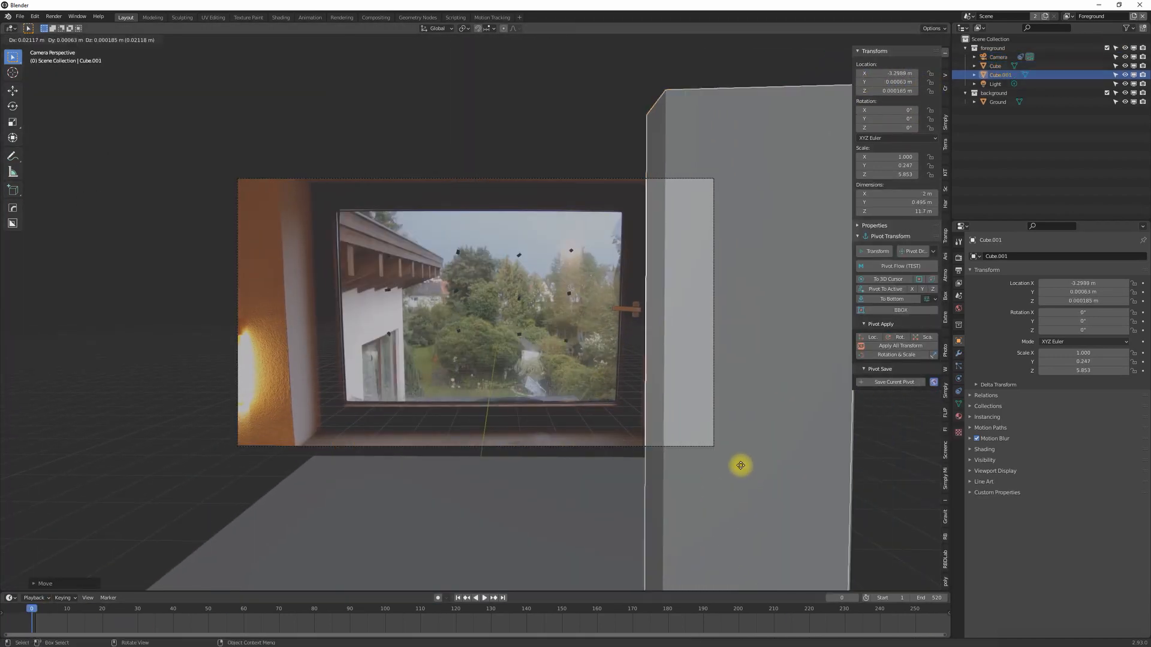
left_click(744, 466, "shift")
left_click(995, 471)
left_click(1074, 565)
left_click(1047, 585, "alt")
Step: Fine-tune the X positions of both wireframe blocks to match the side walls of the window reveal
left_click(998, 57)
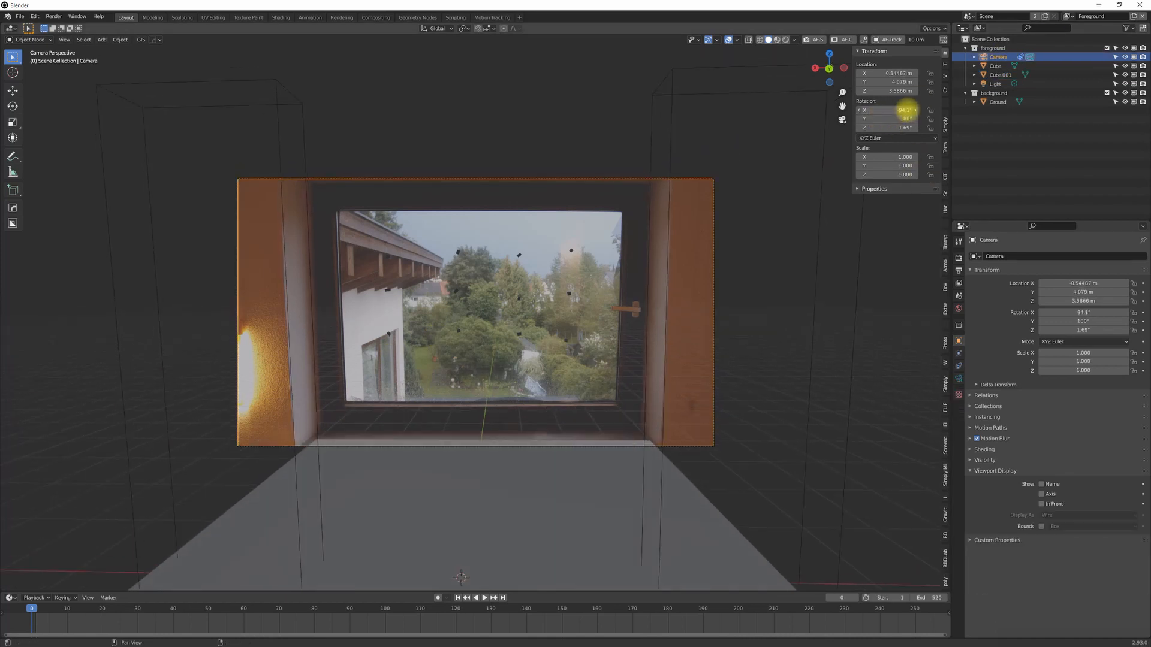
left_click(860, 245)
key("g")
key("x")
left_click(839, 247)
left_click(311, 280)
key("g")
key("x")
left_click(840, 452)
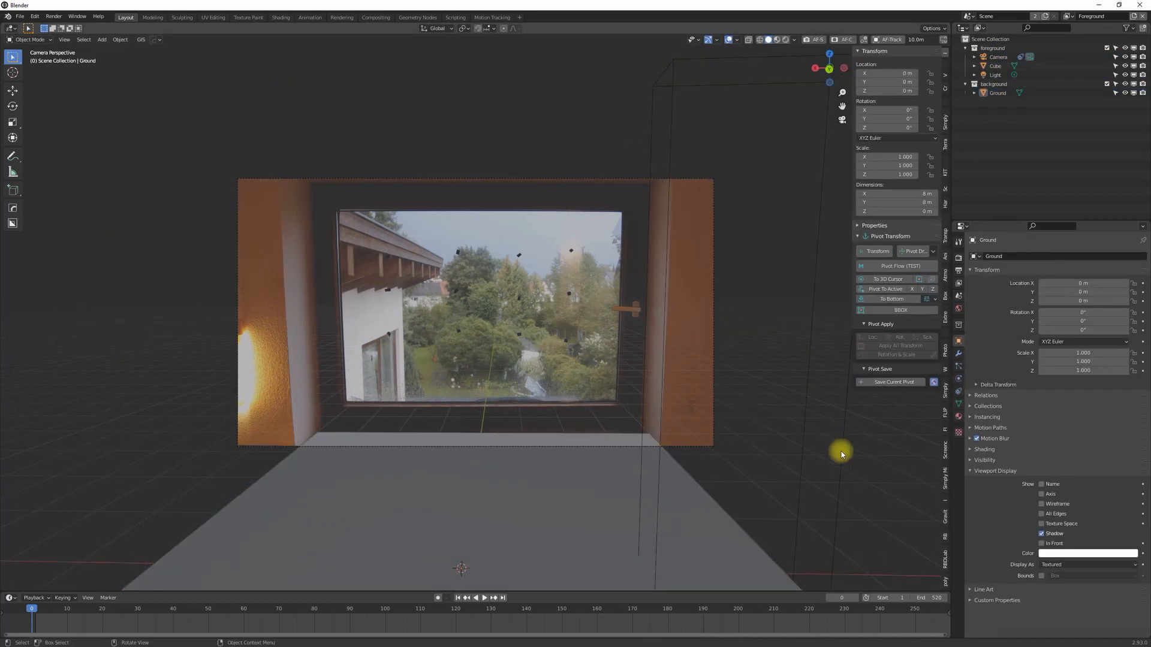
Step: Delete the duplicated wall block on the window's left side
left_click(719, 77)
left_click(303, 501)
key("Delete")
Step: Add horizontal loop cuts to the right wall block at the window reveal's upper and lower edges, and hide the ground plane
left_click(672, 520)
key("Tab")
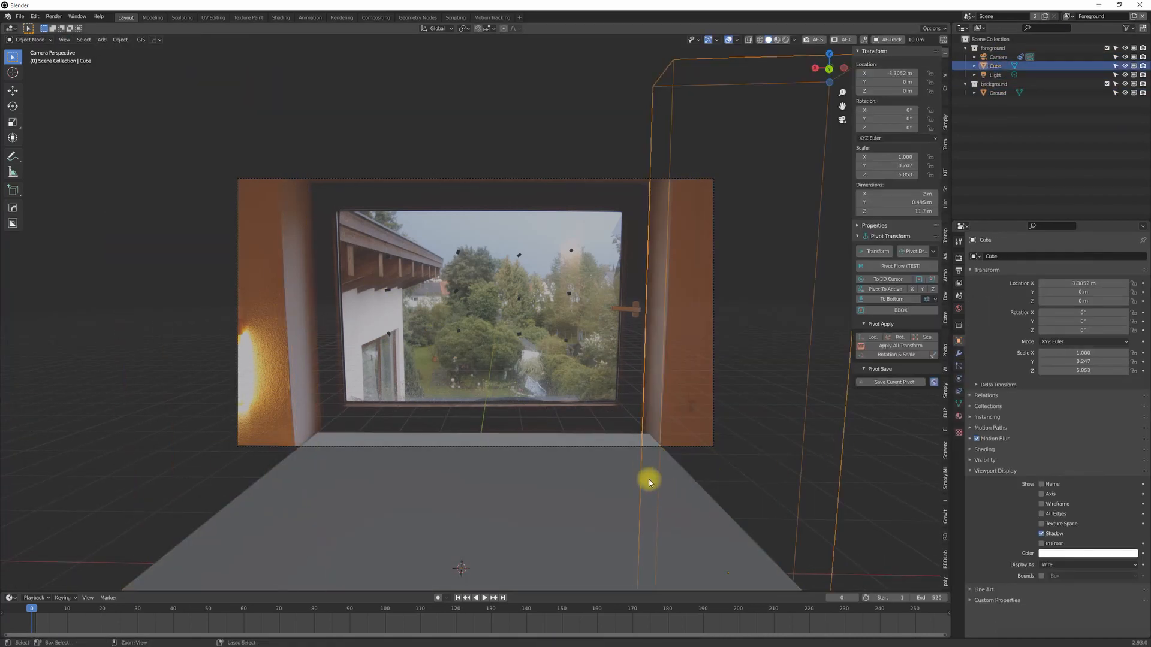
key("ctrl+r")
left_click(650, 478)
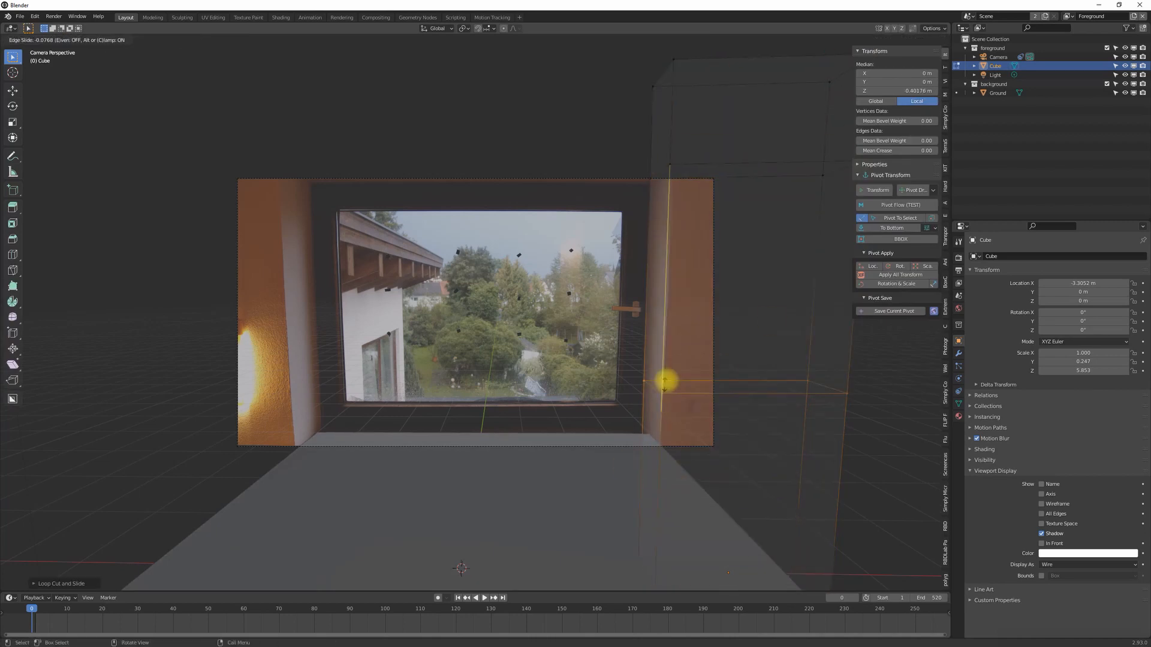
key("h")
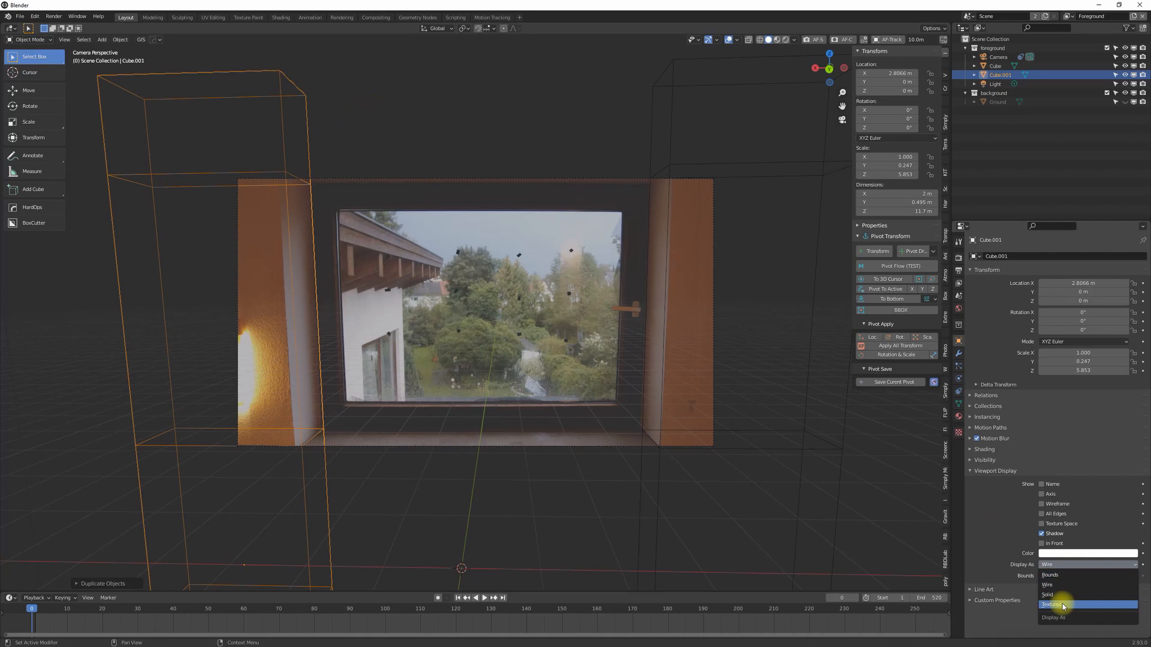
Step: Display the wall blocks as solid and delete their inner faces above and below the window opening
left_click(1050, 595)
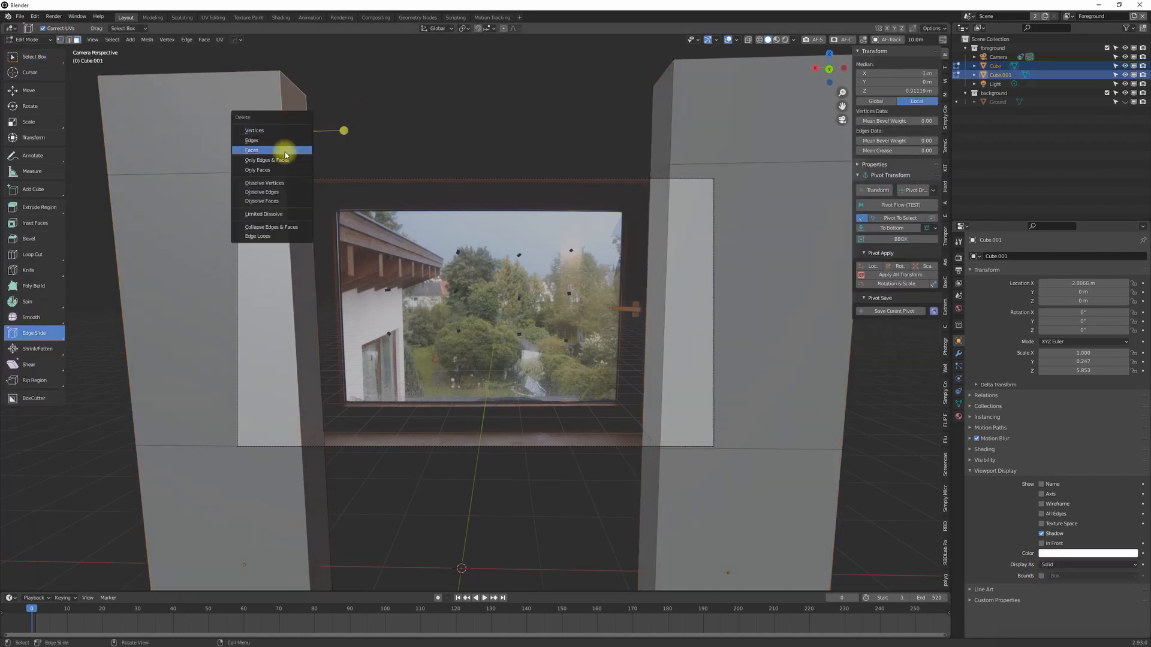
left_click(285, 151)
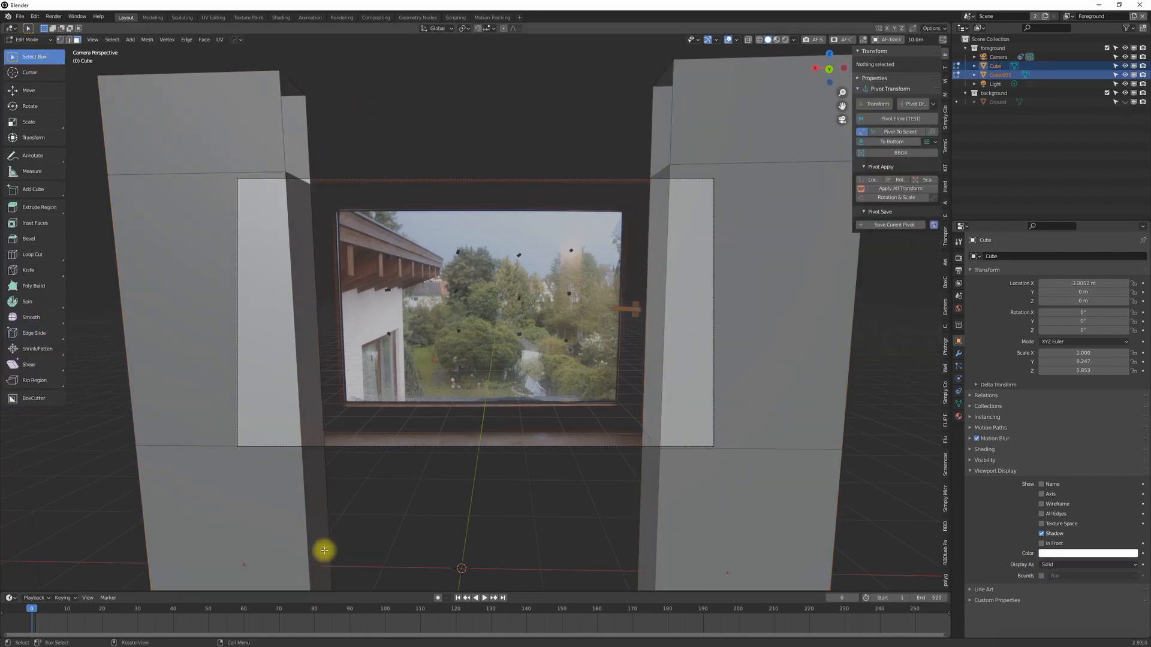
left_click(645, 487)
key("x")
Step: Join the two wall blocks into one mesh and bridge their open edge loops above and below the window
key("Tab")
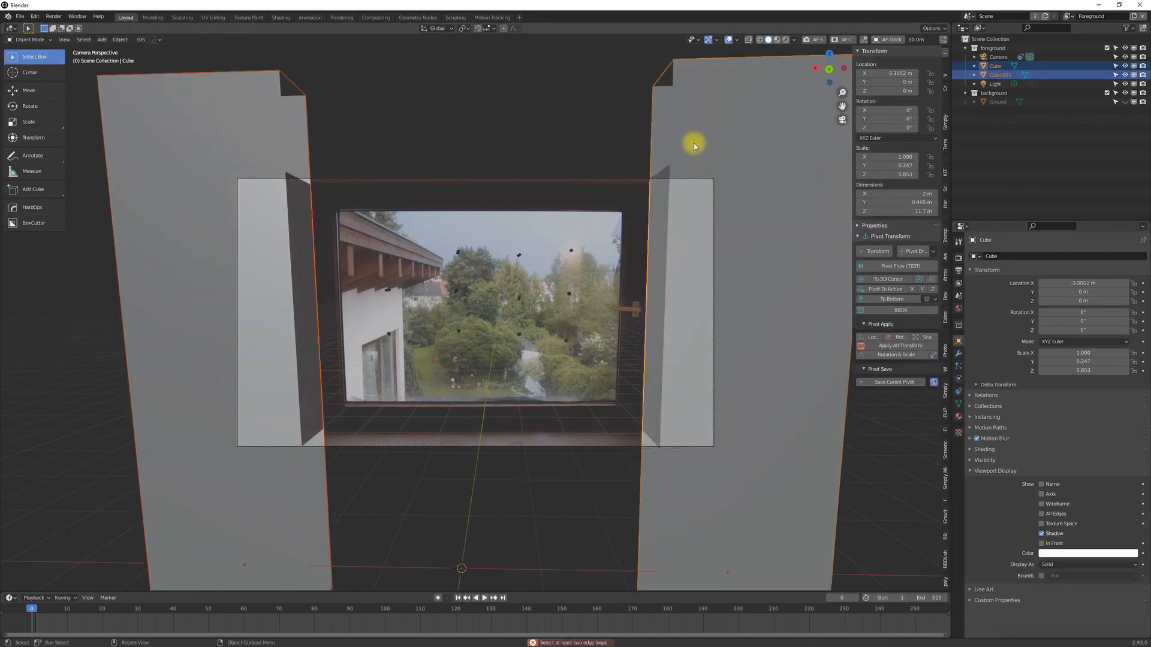
key("ctrl+j")
key("Tab")
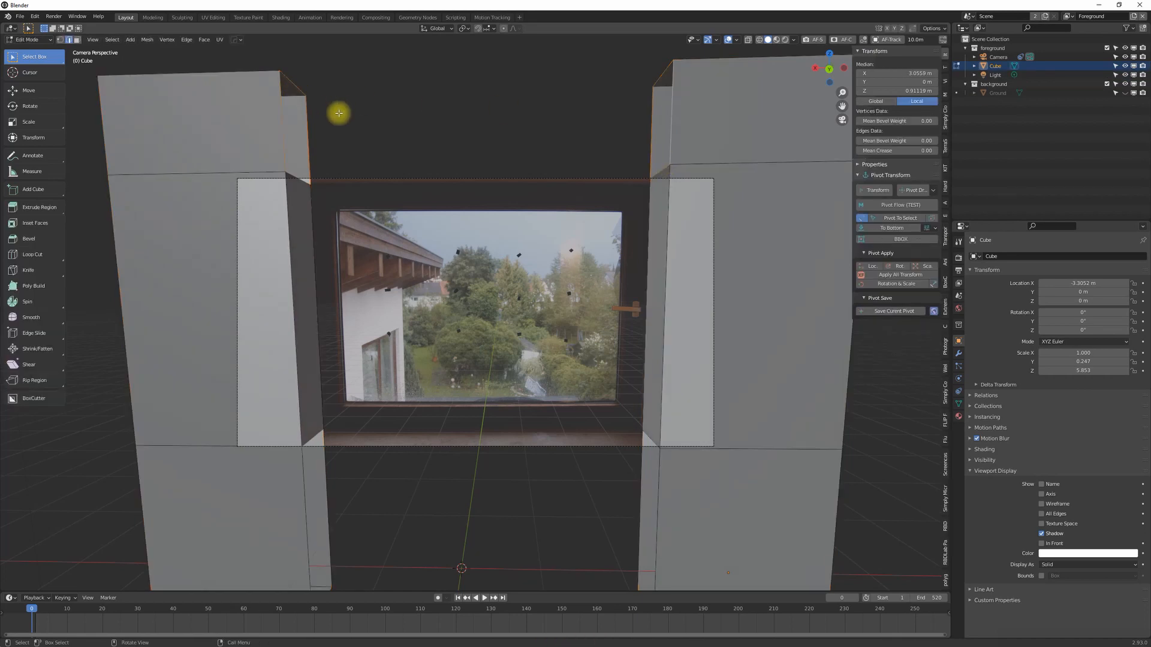
key("ctrl+e")
left_click(365, 129)
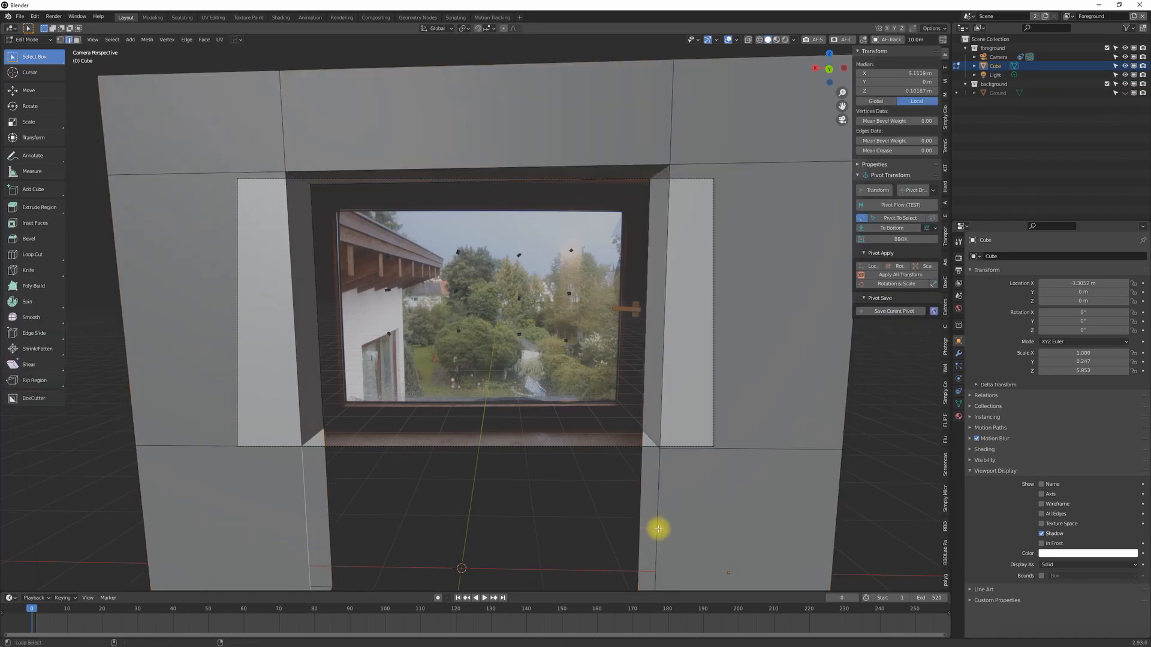
key("F3")
left_click(643, 509)
Step: Open the compositing node tree and view the whole foreground setup
left_click(375, 18)
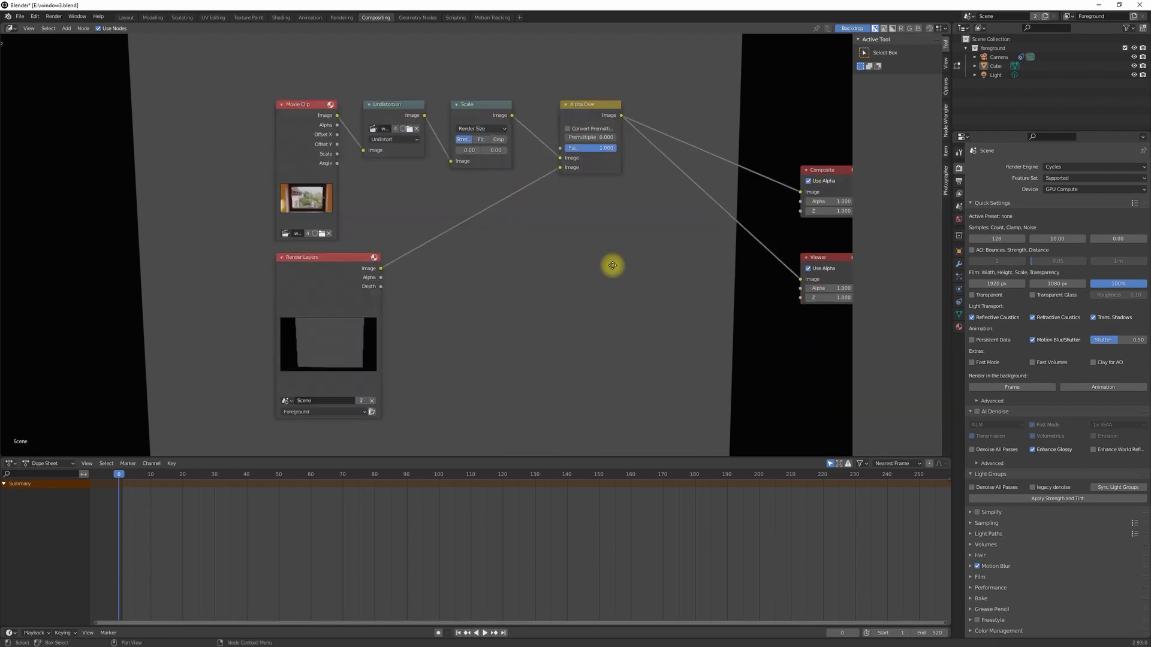
scroll(617, 242, "down", 3)
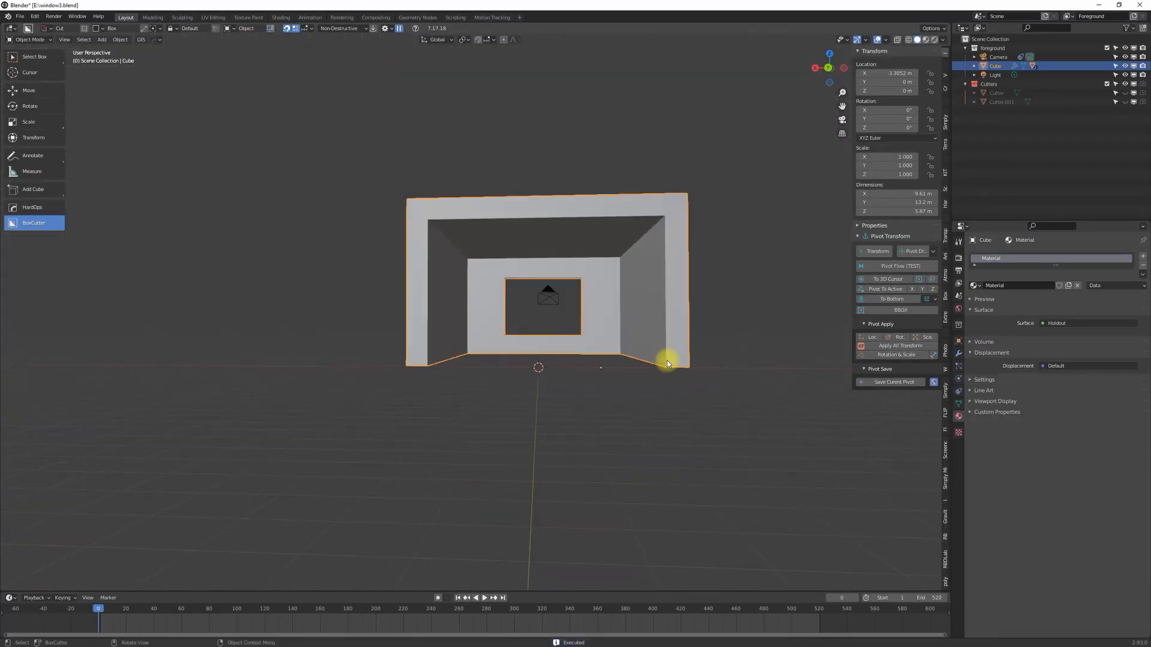
Step: Shrink/fatten the selected lattice strips on the recess panelling and apply the Solidify modifier to the panel inserts
key("s")
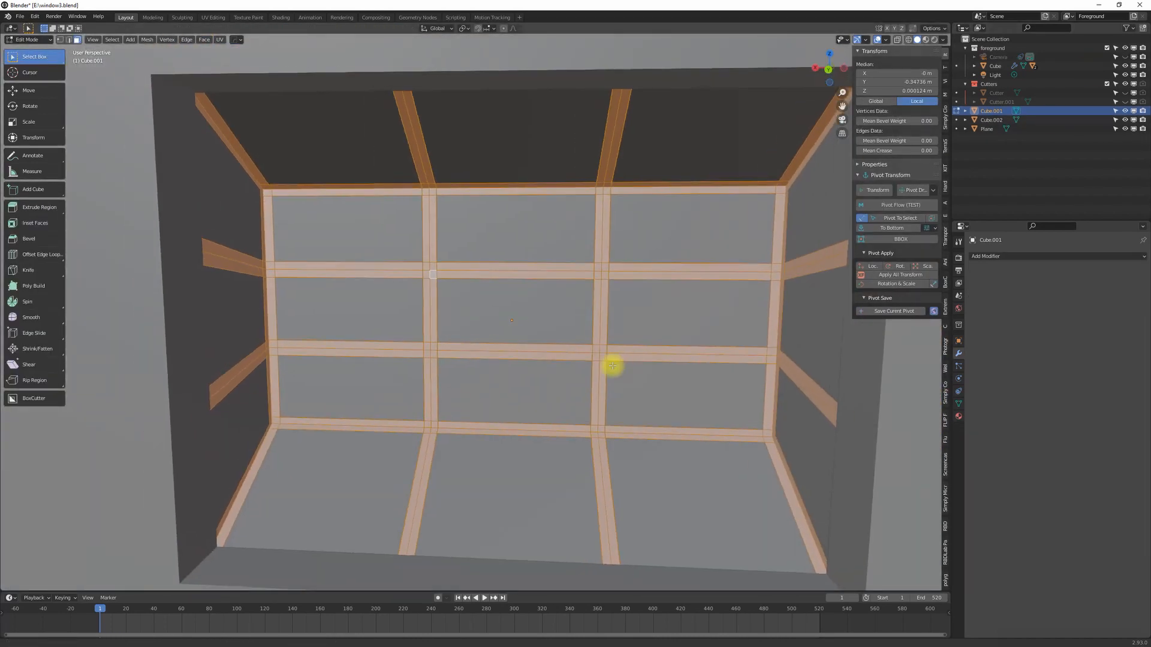
key("alt+s")
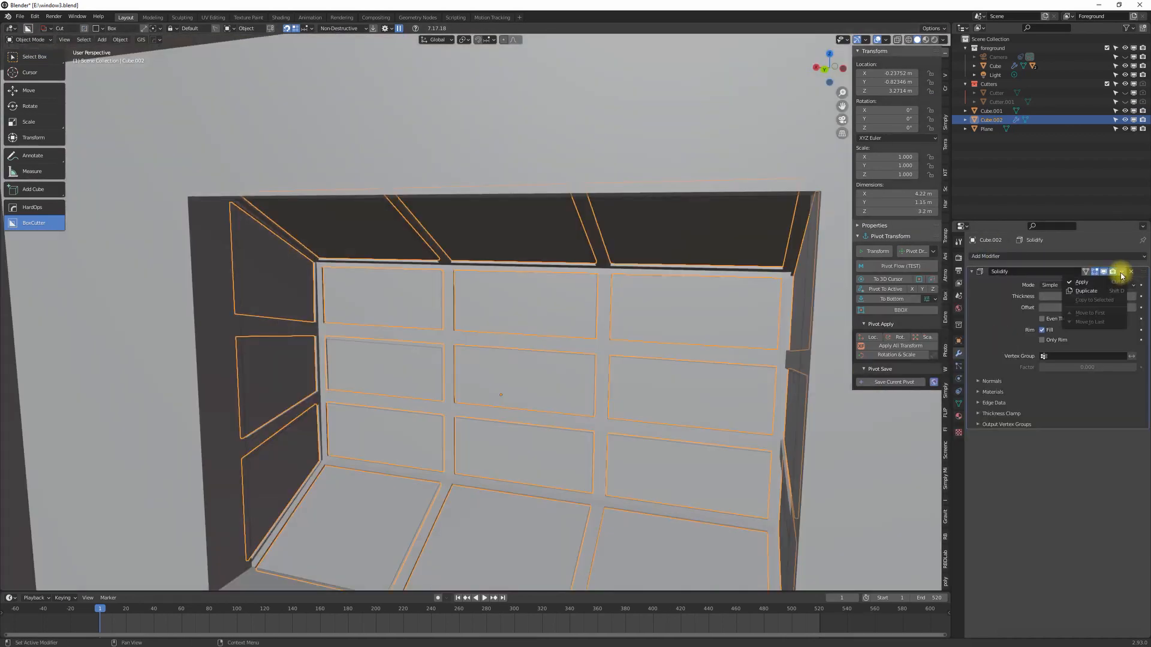
left_click(1103, 283)
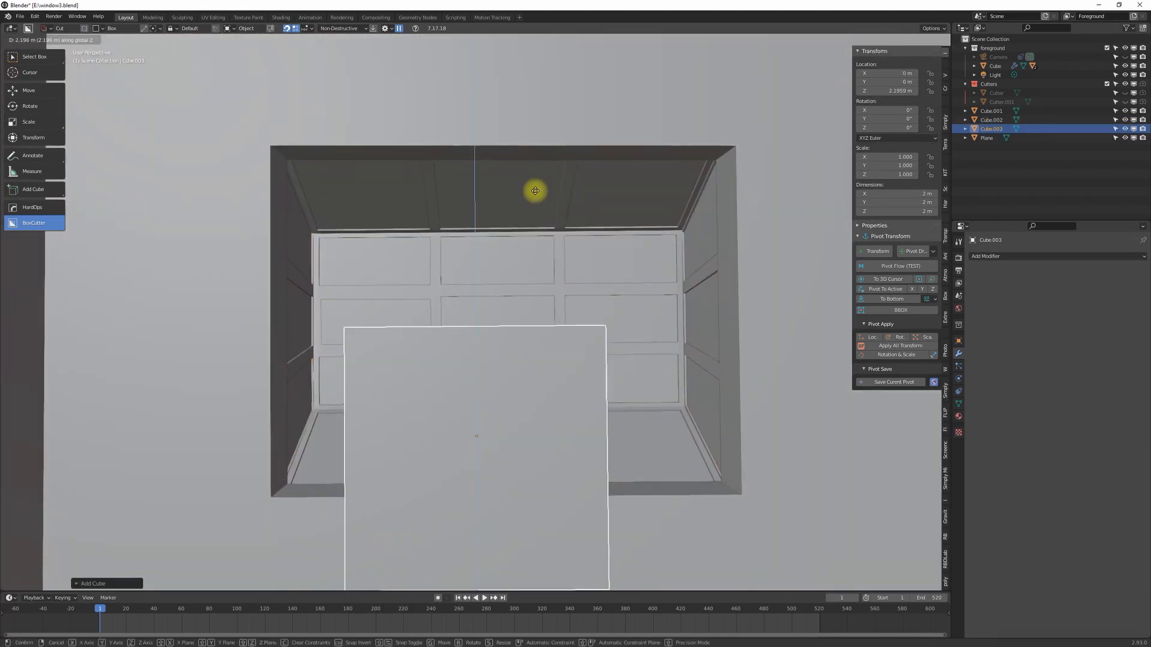
Step: Shape the new cube into a post about 0.136 m wide and 0.562 m high, place it in the recess's lower-left corner, and apply its transforms
key("s")
key("z")
left_click(366, 491)
middle_click_drag(365, 491, 432, 419)
key("ctrl+KP_1")
key("g")
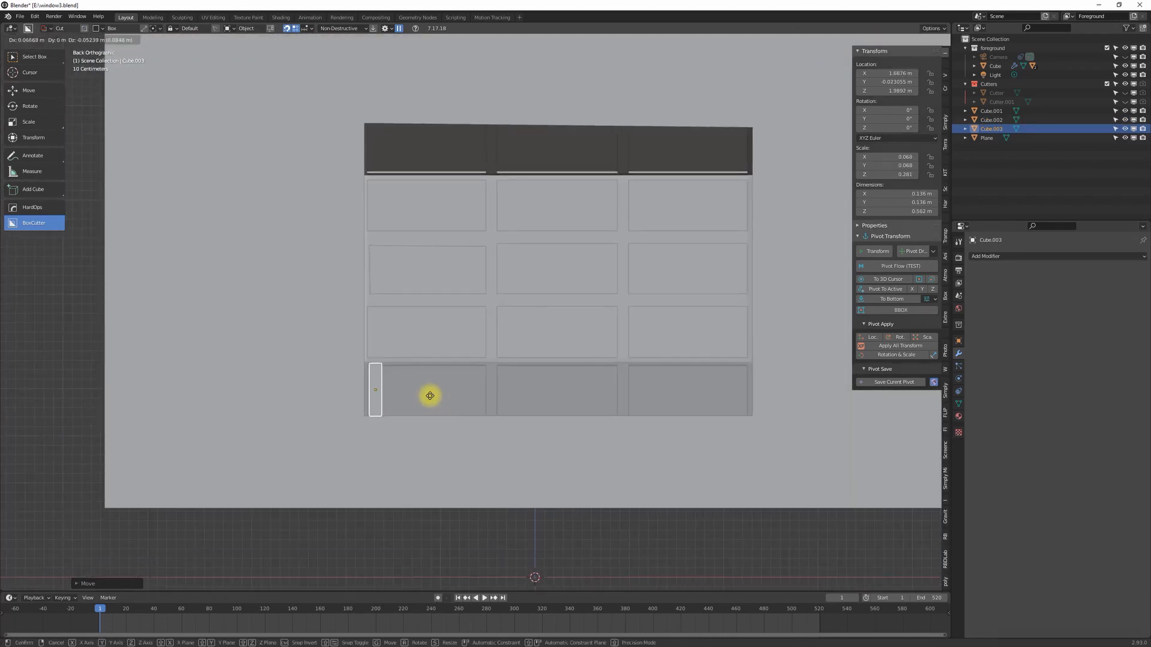
key("ctrl+a")
left_click(422, 404)
key("Tab")
key("Tab")
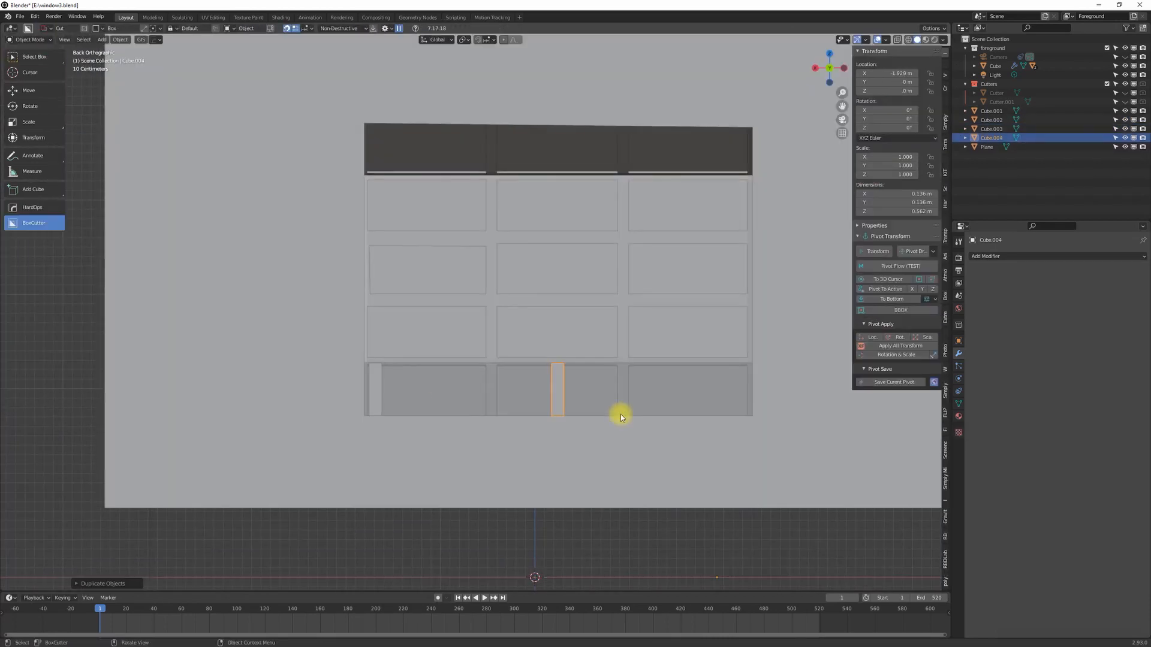
Step: Reset the origin of the post copy above the middle post and flatten the copy along Z
right_click(566, 340)
left_click(605, 355)
key("s")
key("z")
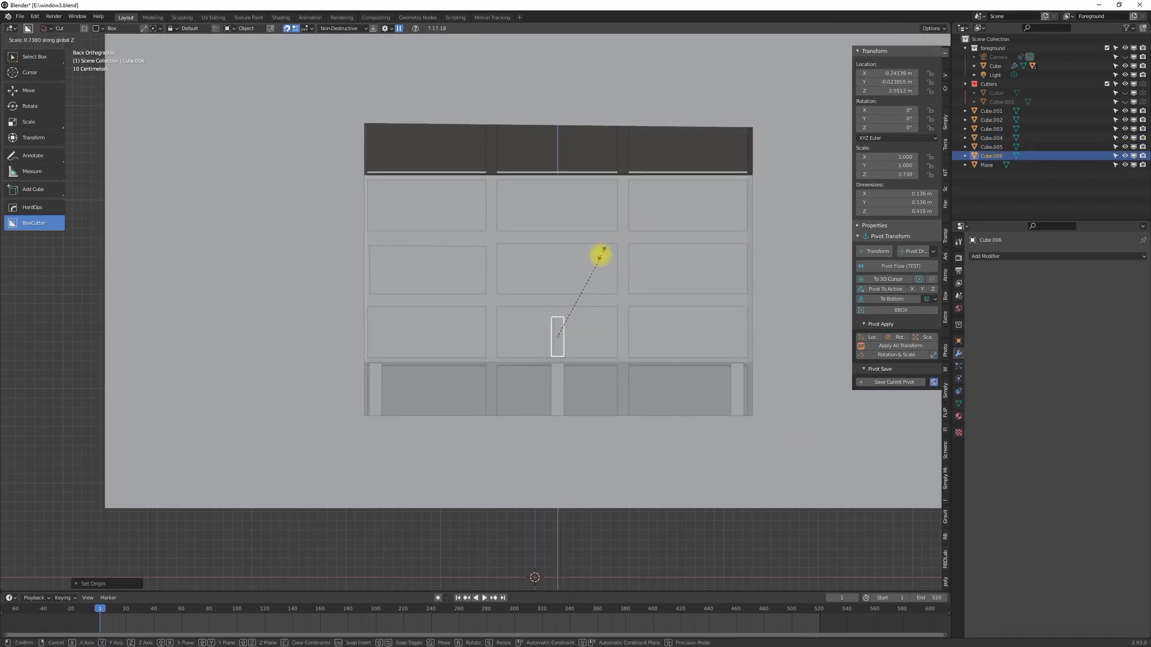
left_click(567, 348)
Step: Stretch the flattened piece along X into a rail about 4 m long spanning all three posts
middle_click_drag(567, 348, 743, 396)
key("s")
key("x")
left_click(601, 383)
key("s")
key("x")
left_click(589, 353)
Step: Duplicate the front rail and move the copy along Y to the back of the recess
key("shift+d")
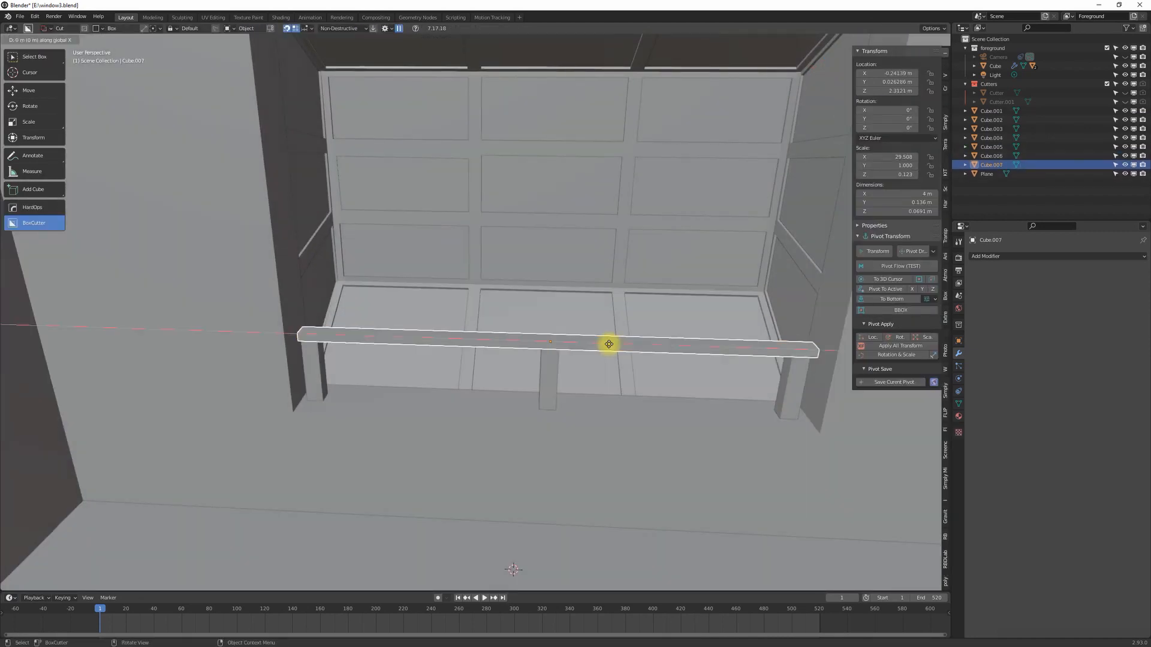
key("y")
key("g")
key("y")
middle_click_drag(629, 387, 635, 273)
left_click(636, 337)
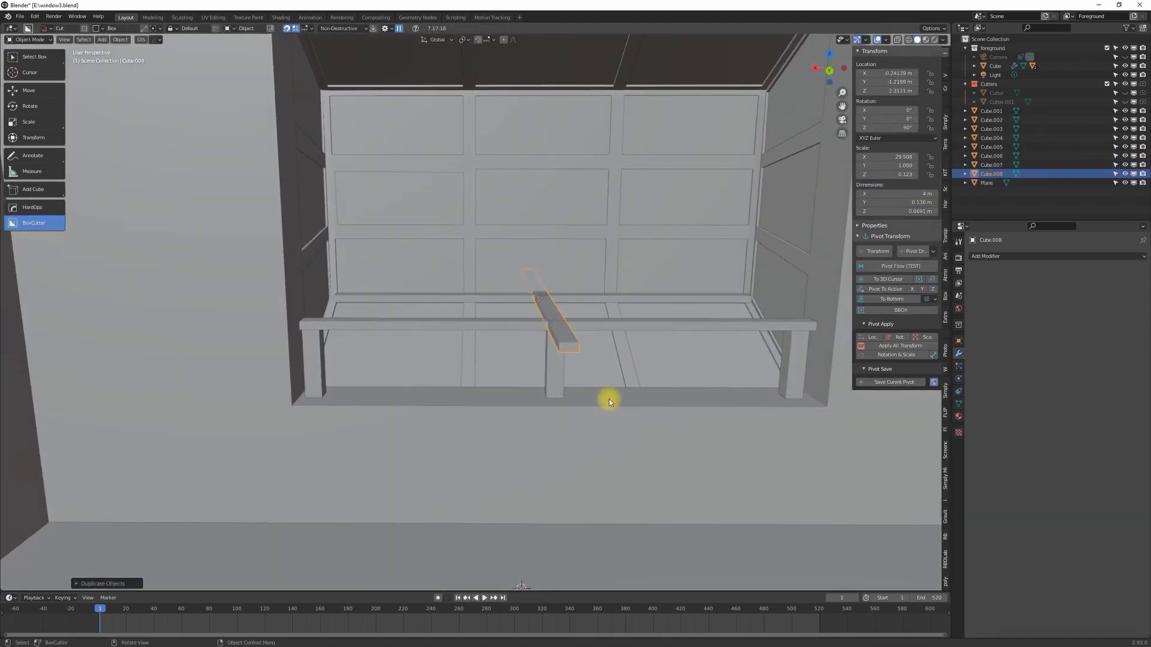
Step: Shorten the crosswise slat along Y to about 1.43 m to span the two rails
middle_click_drag(572, 220, 569, 281)
key("s")
key("y")
left_click(558, 283)
Step: Thin the crosswise slat to about 0.037 m and seat it on top of the rails
key("ctrl+KP_1")
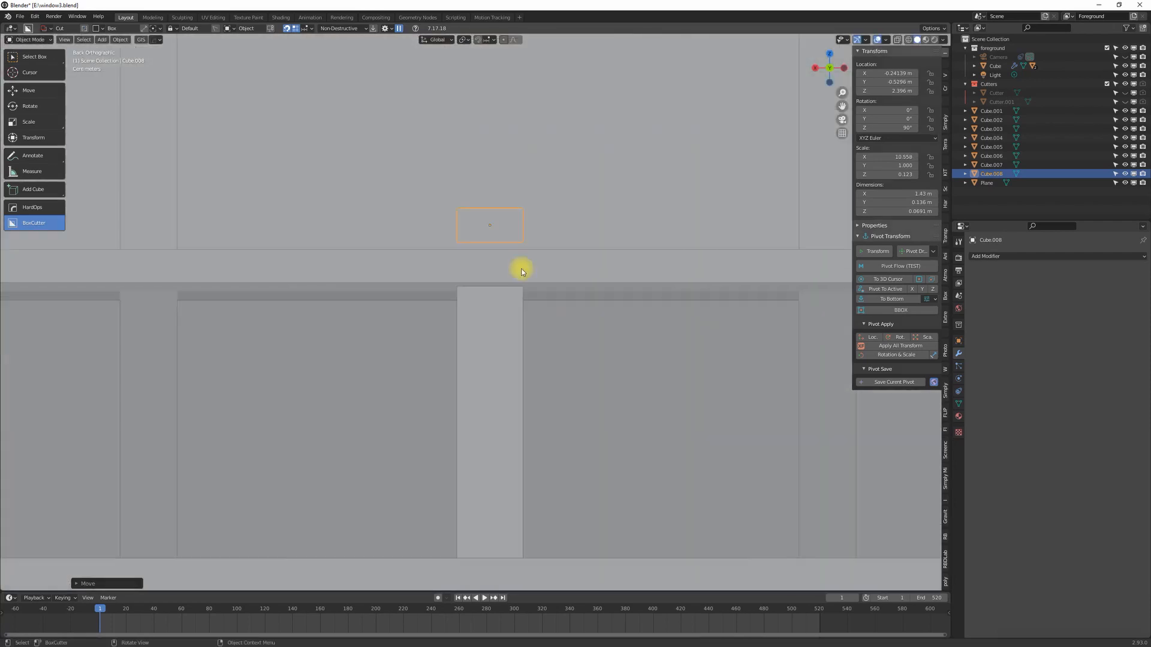
key("g")
key("z")
left_click(541, 212)
key("g")
key("z")
left_click(541, 225)
middle_click_drag(542, 225, 553, 264)
scroll(553, 270, "down", 4)
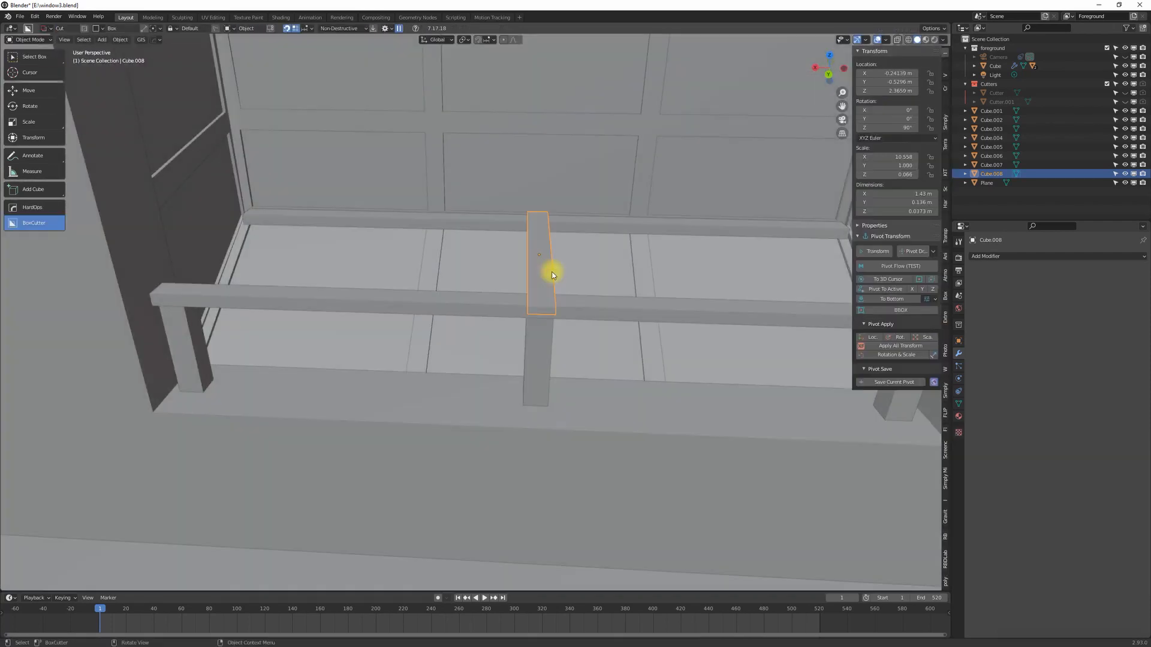
Step: Move the slat along X to the rails' left end and array it across the bench
key("g")
key("x")
left_click(206, 270)
middle_click_drag(207, 270, 294, 273)
scroll(573, 176, "up", 7)
left_click(573, 177)
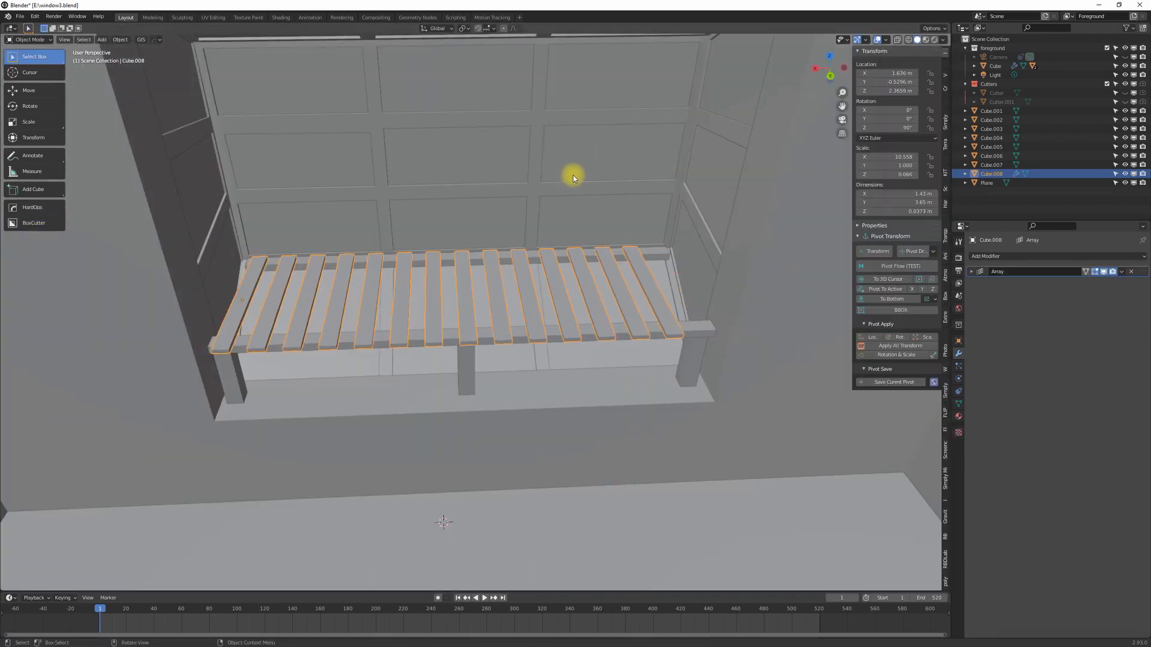
Step: Shift the arrayed slats along X to centre them on the rails
key("g")
key("x")
left_click(519, 268)
Step: Add an upright plane and scale it to about 1.88 m wide to cover the left half below the bench slats
key("shift+a")
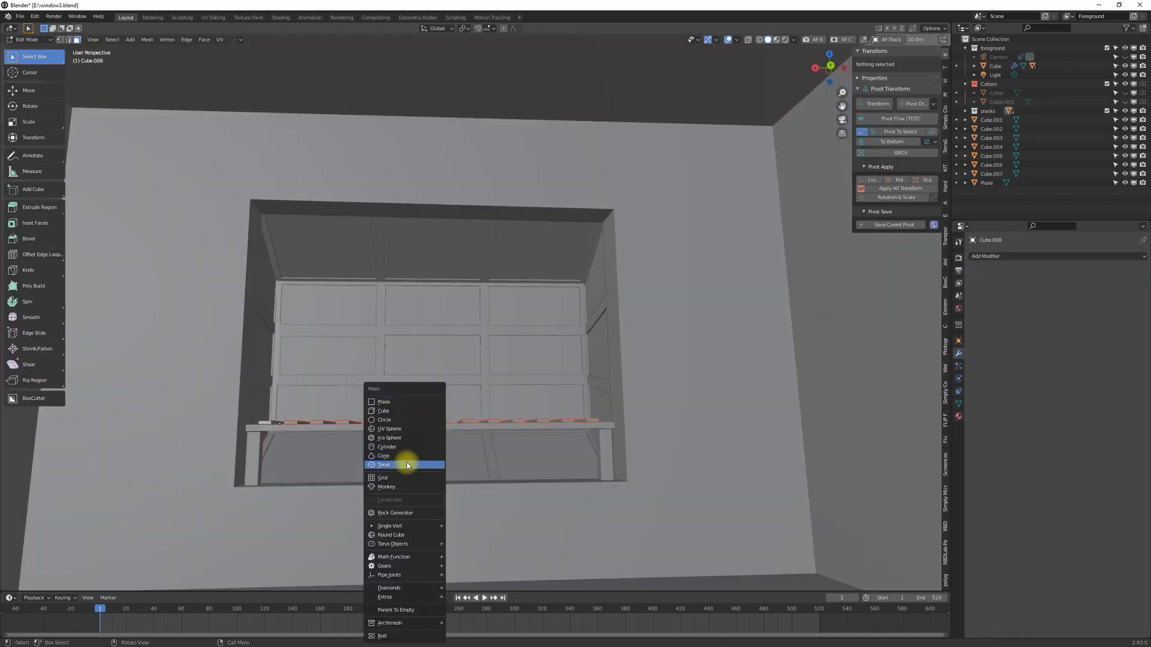
left_click(391, 402)
scroll(427, 512, "down", 4)
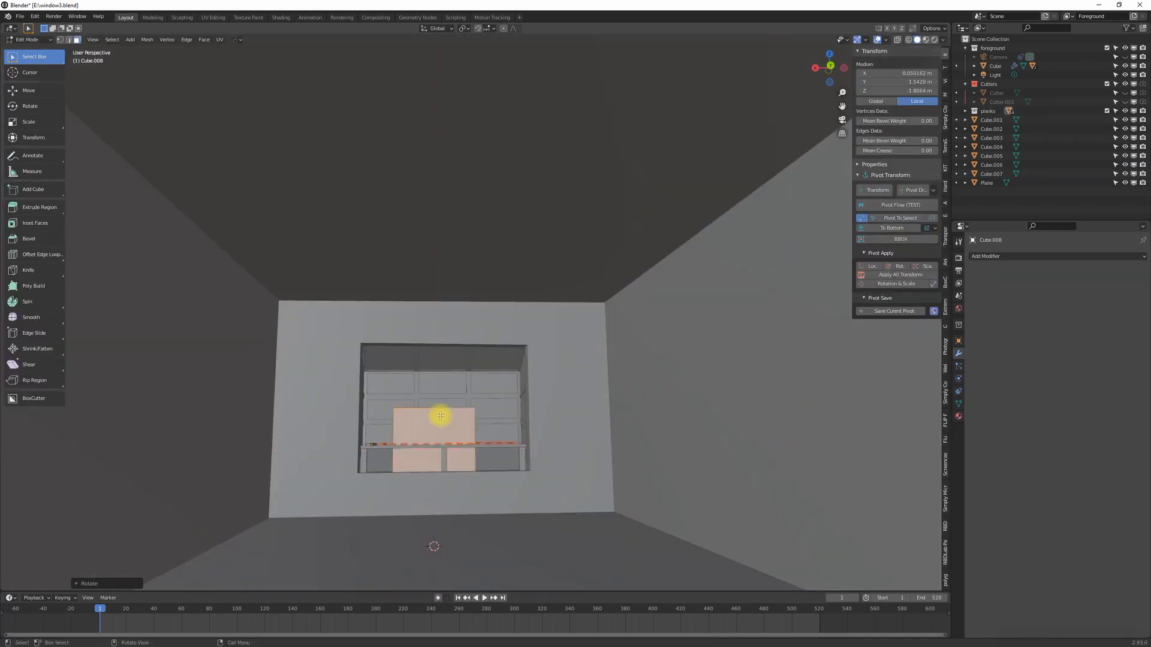
scroll(441, 415, "up", 5)
key("s")
key("z")
key("ctrl+KP_1")
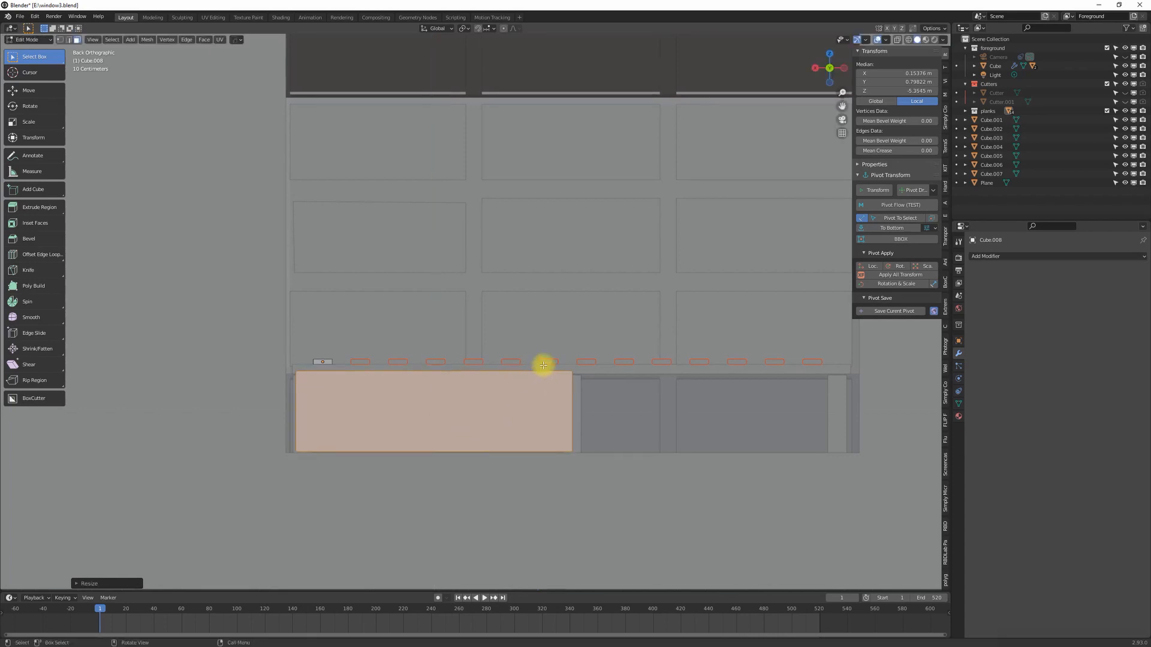
left_click(495, 396)
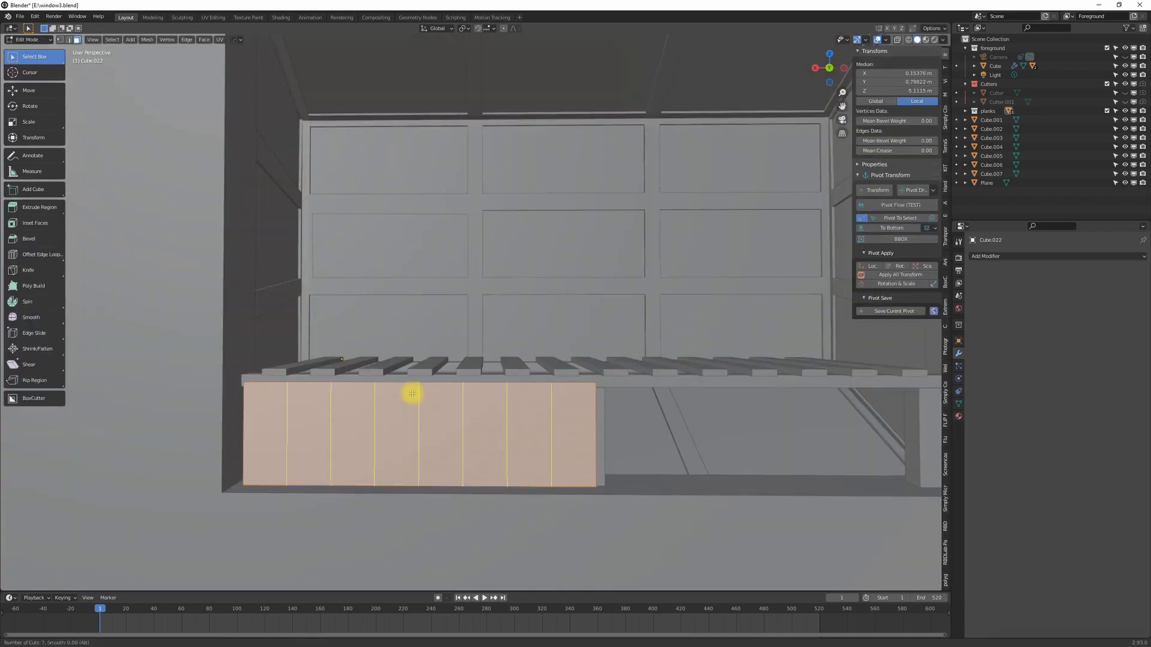
Step: Place a copy of the front panel to cover the right half below the bench
key("Tab")
key("ctrl+KP_1")
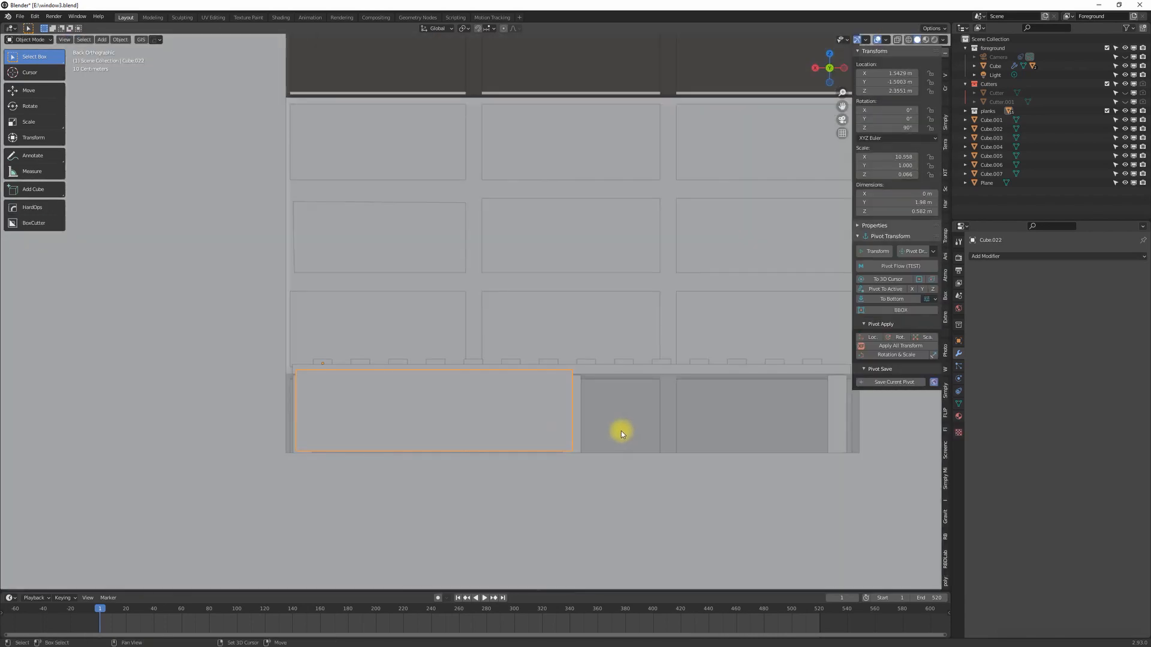
left_click(903, 449)
middle_click_drag(903, 449, 343, 423)
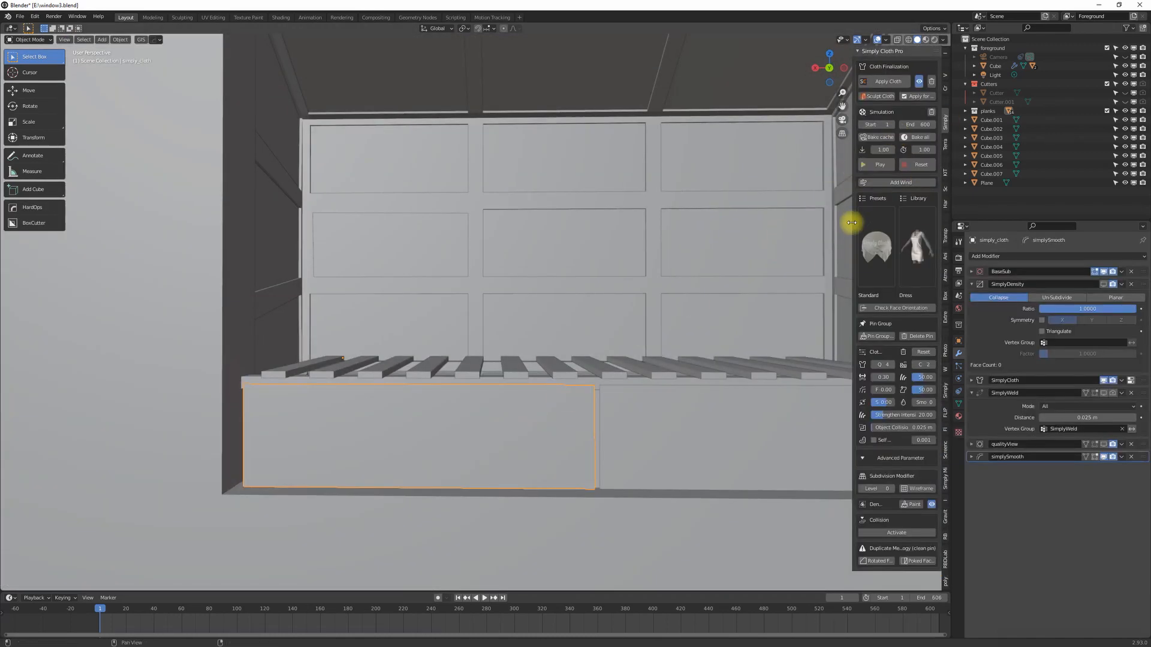
Step: Pin spaced points along the left front panel's top edge with weight 1.00 and simulate the panel into a draped cloth curtain
left_click_drag(851, 223, 790, 228)
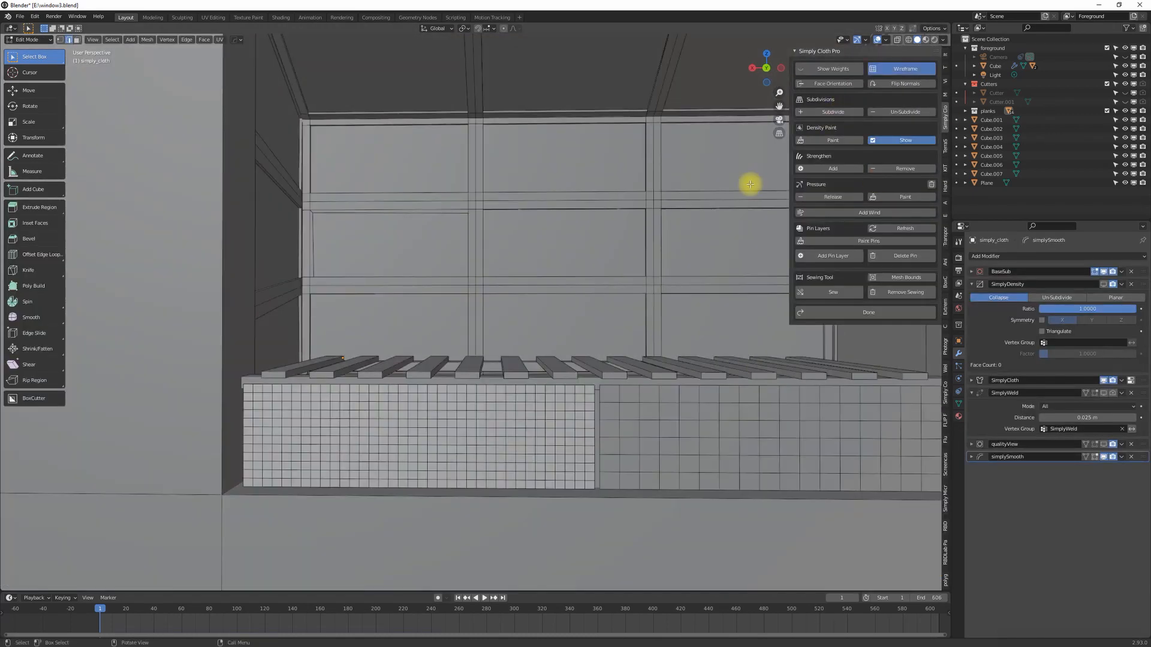
key("Tab")
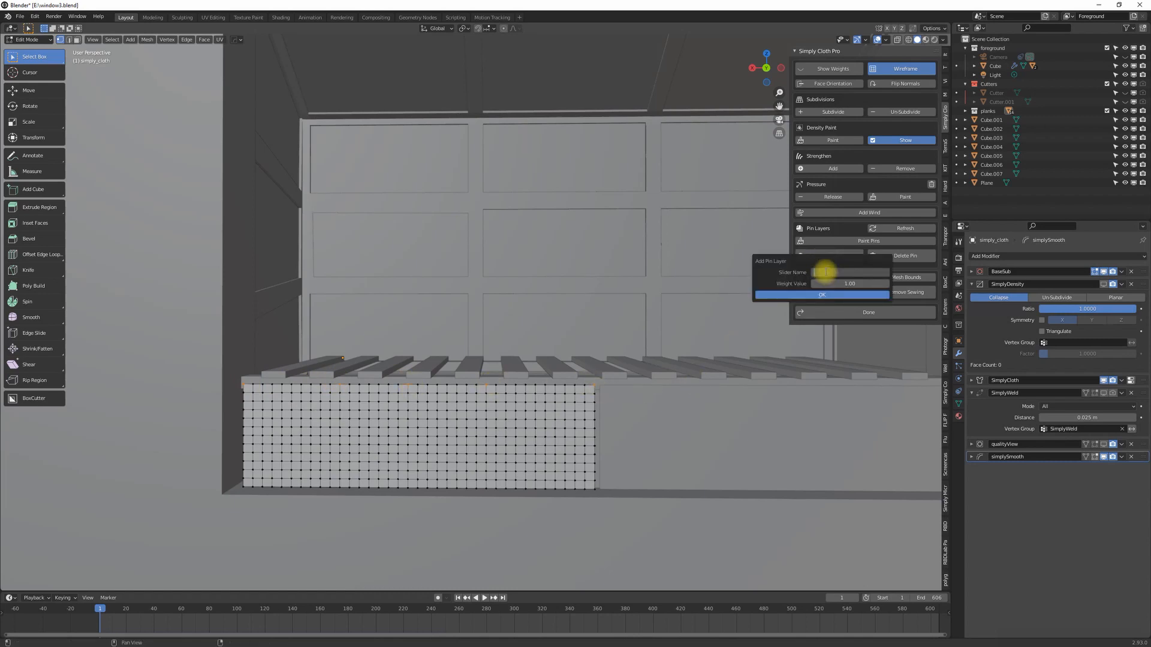
left_click(854, 294)
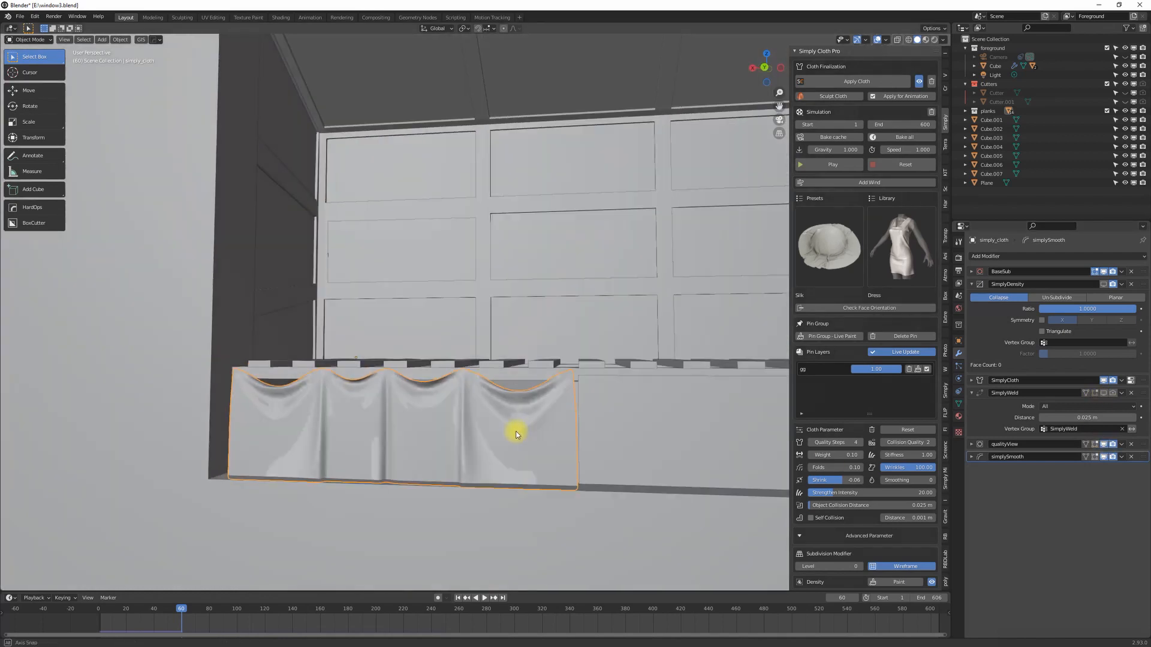
left_click_drag(971, 284, 970, 336)
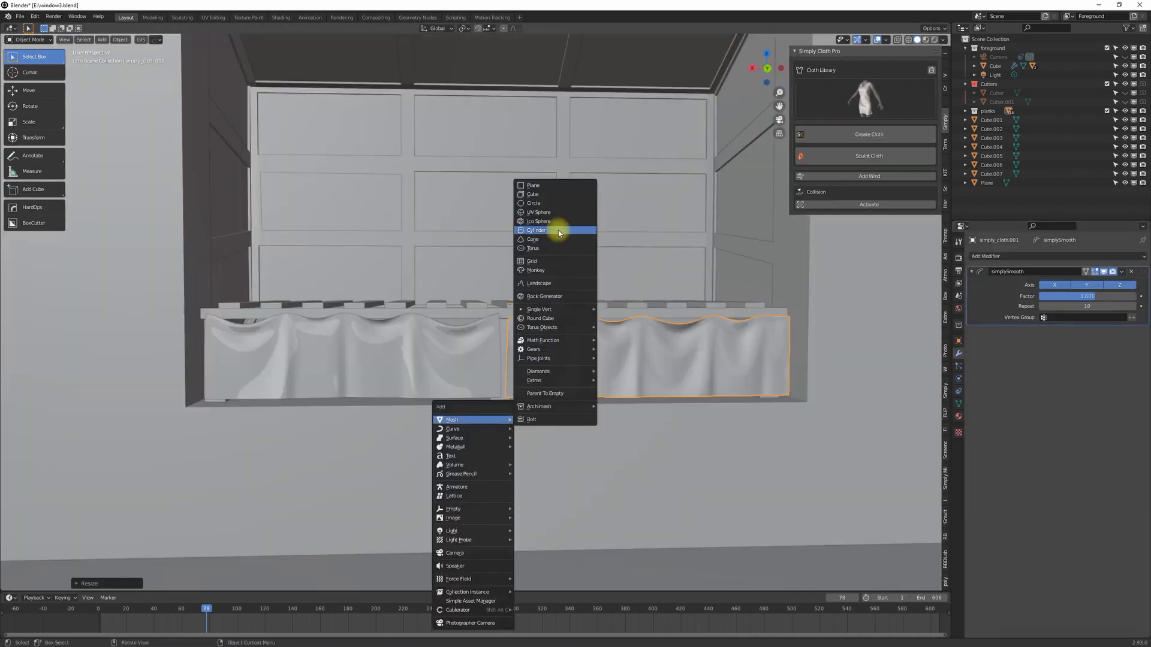
Step: Add a small cylinder facing the front, smooth it, apply all transforms, and place it with copies at the curtains' pinned points
left_click(476, 469)
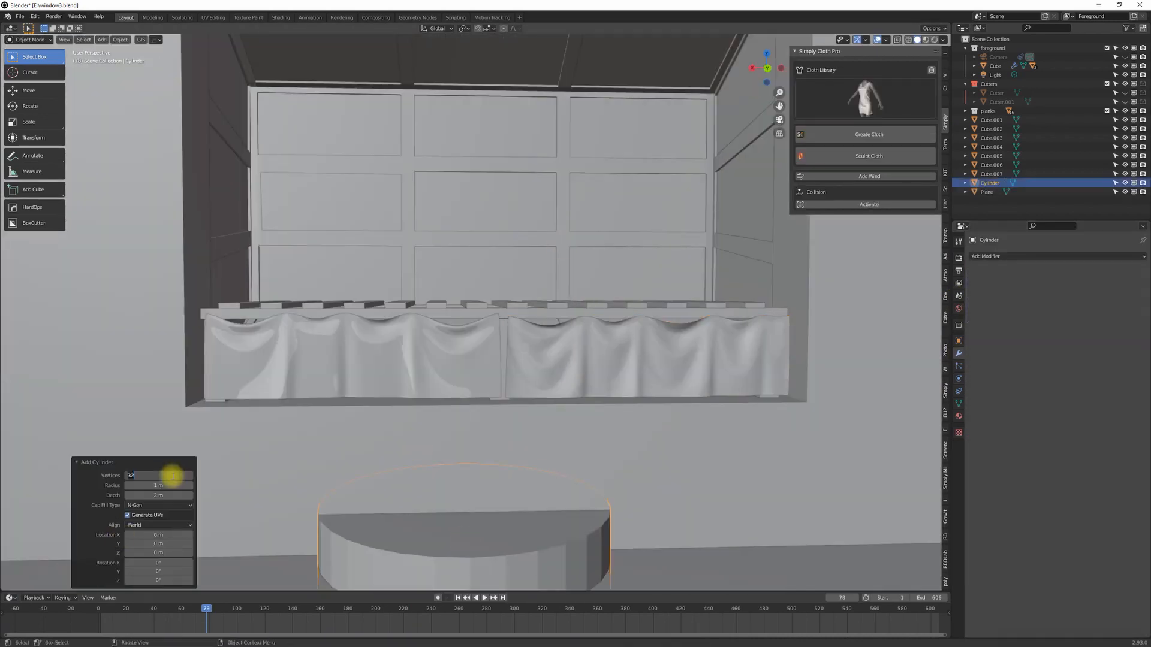
left_click(959, 403)
key("r")
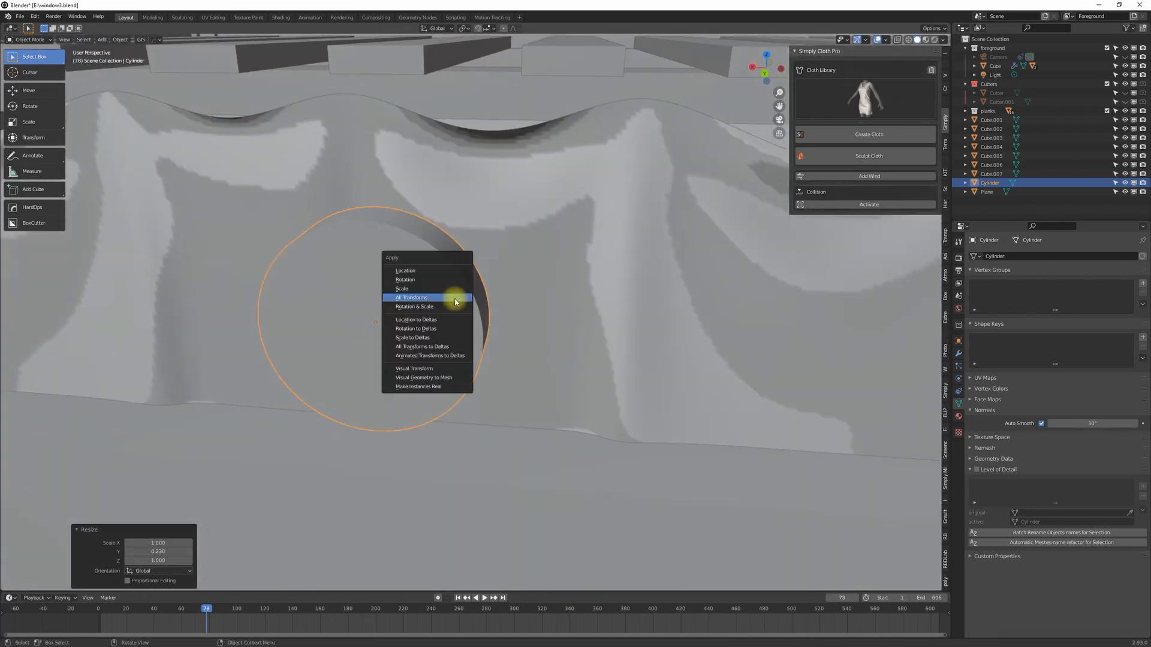
left_click(457, 296)
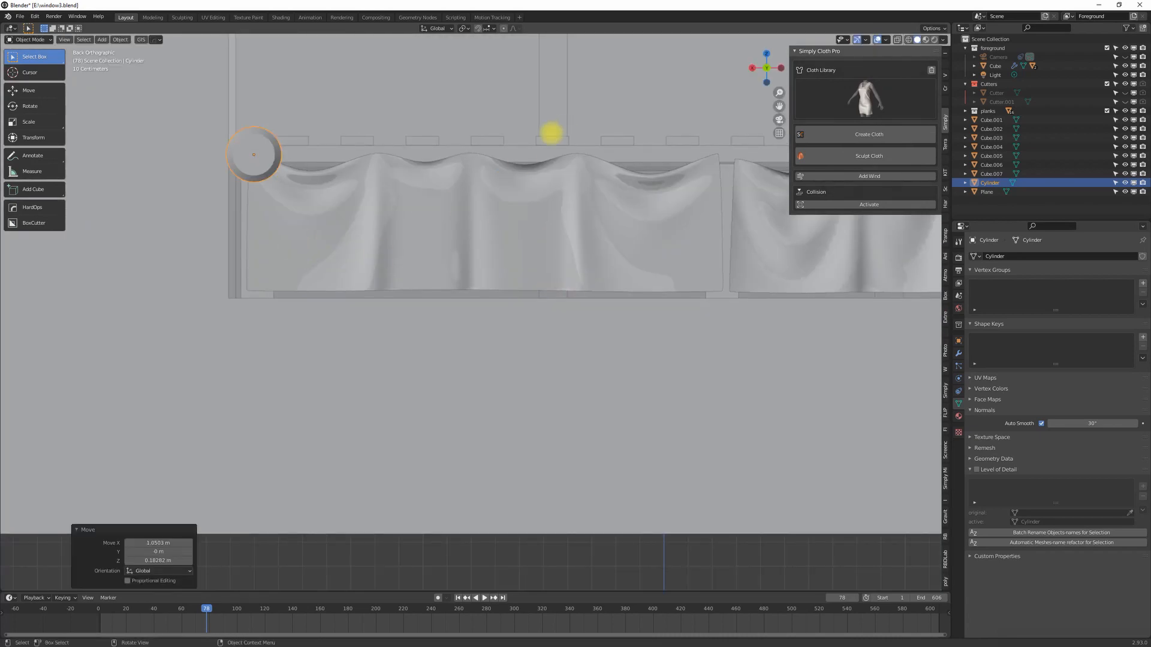
middle_click_drag(551, 133, 367, 136)
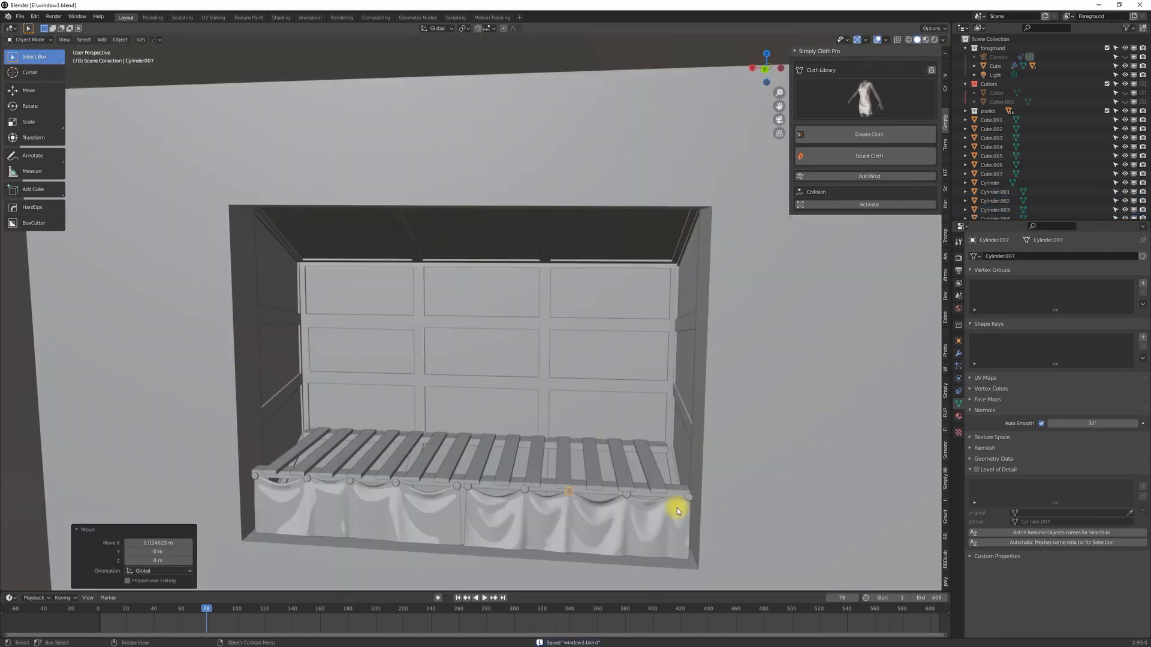
Step: Isolate the bench by hiding the wall and recess, split the slat array into separate planks and vary their spacing slightly
left_click(672, 320)
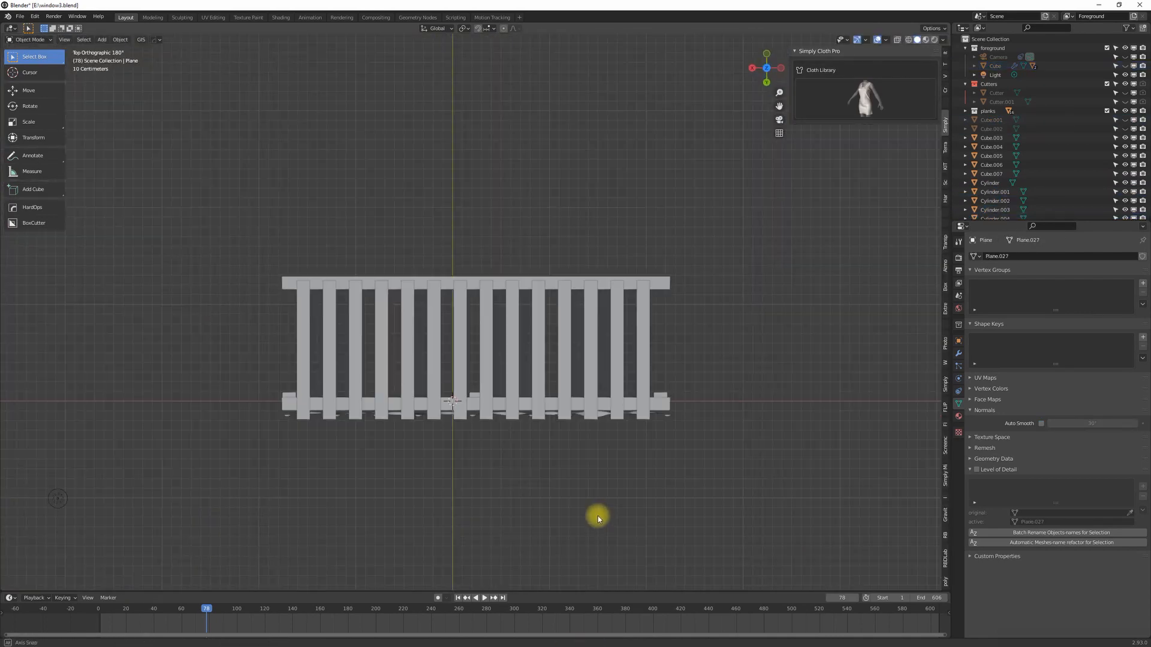
scroll(540, 480, "up", 3)
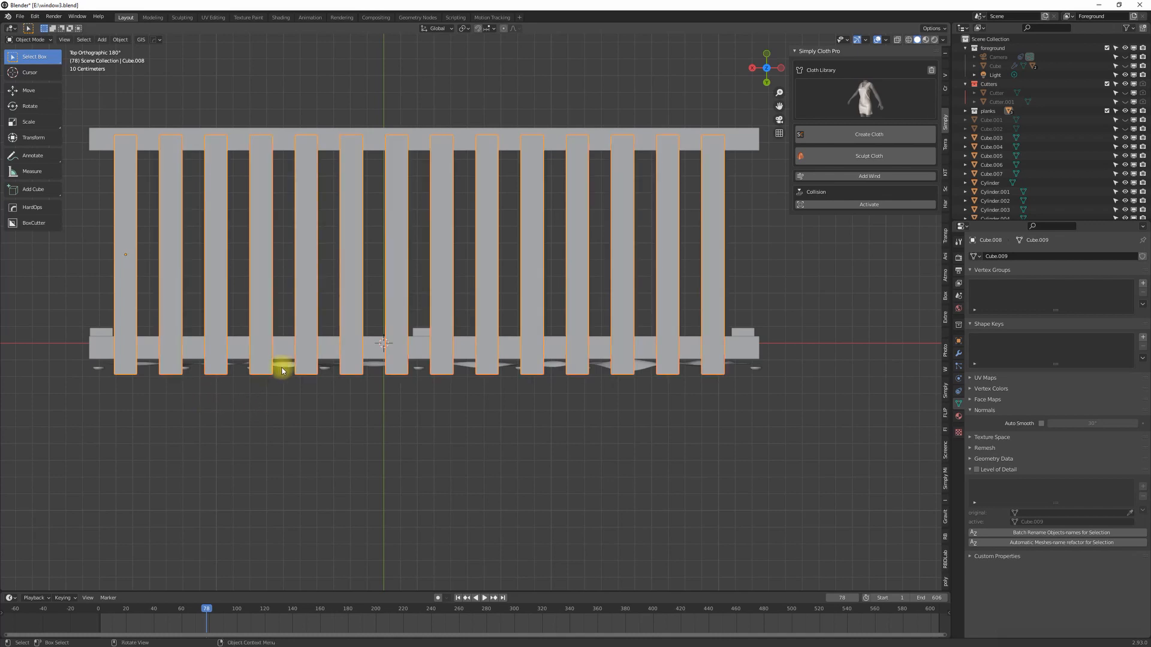
left_click(95, 359)
left_click(89, 377)
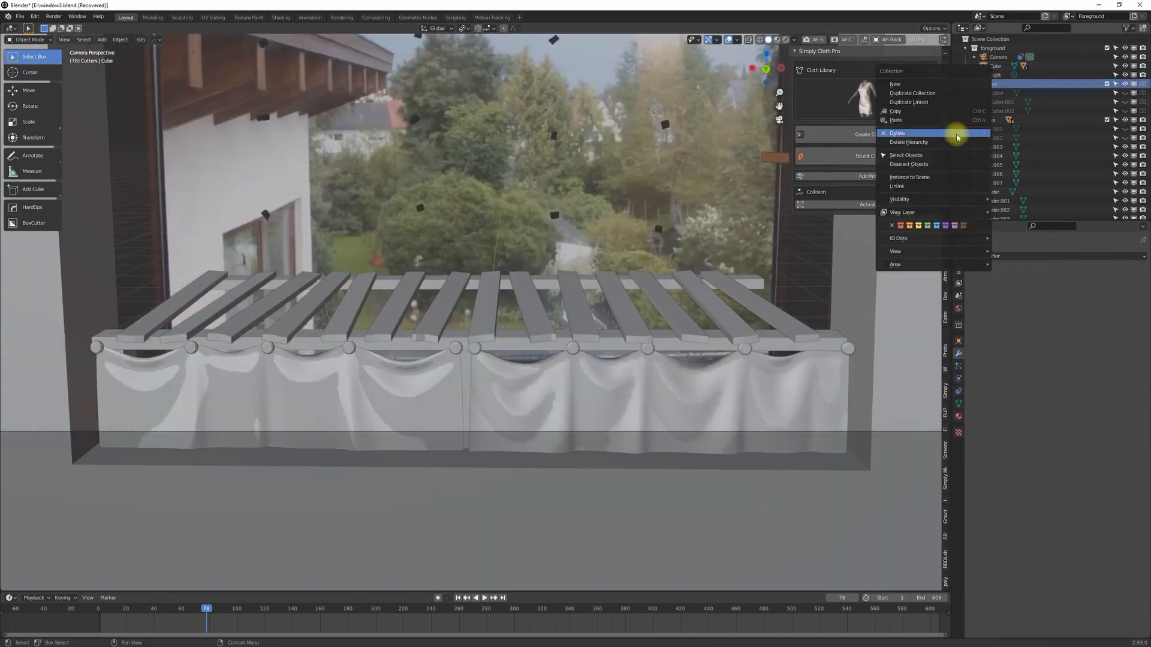
Step: Delete the Cutters collection and unhide all hidden objects
left_click(958, 141)
key("alt+h")
scroll(749, 239, "down", 3)
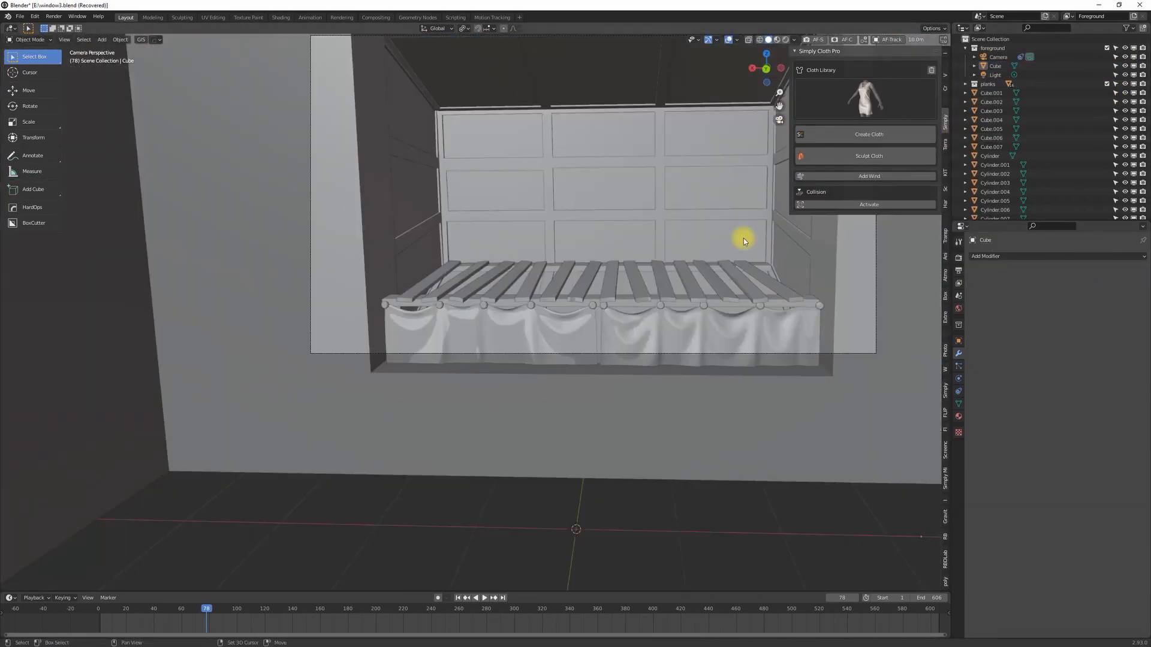
middle_click_drag(744, 239, 636, 333, "shift")
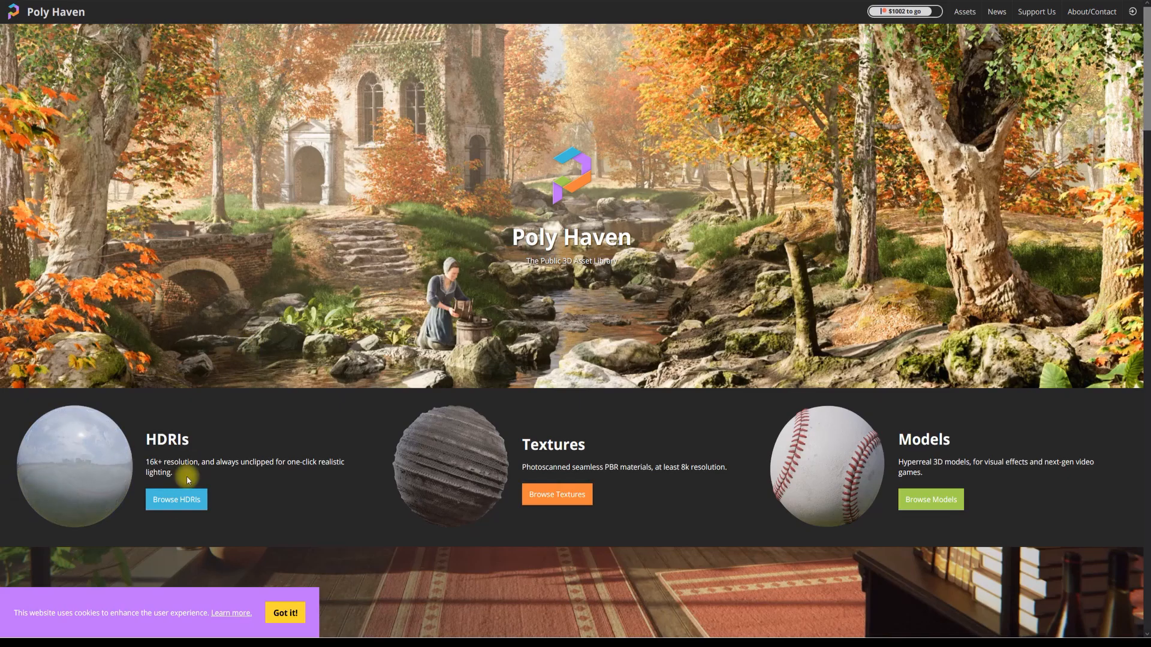
Step: Switch to Poly Haven, search the HDRIs for "sunset" and download Sunset in the Chalk Quarry as a 4K EXR
left_click(173, 504)
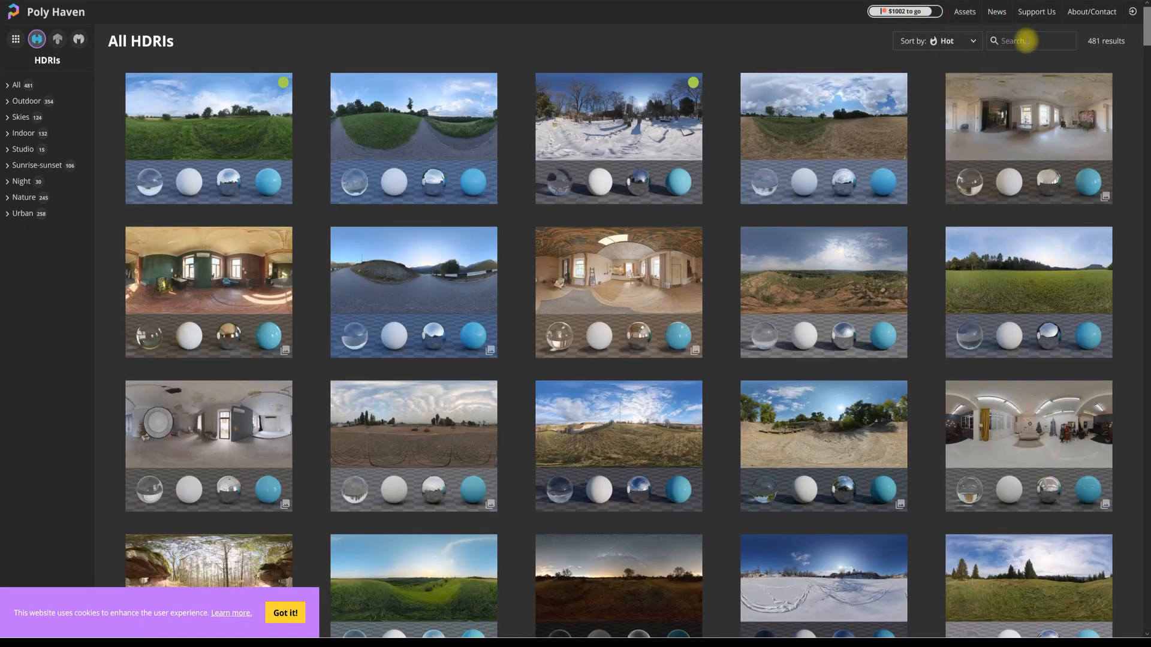
type("sunset")
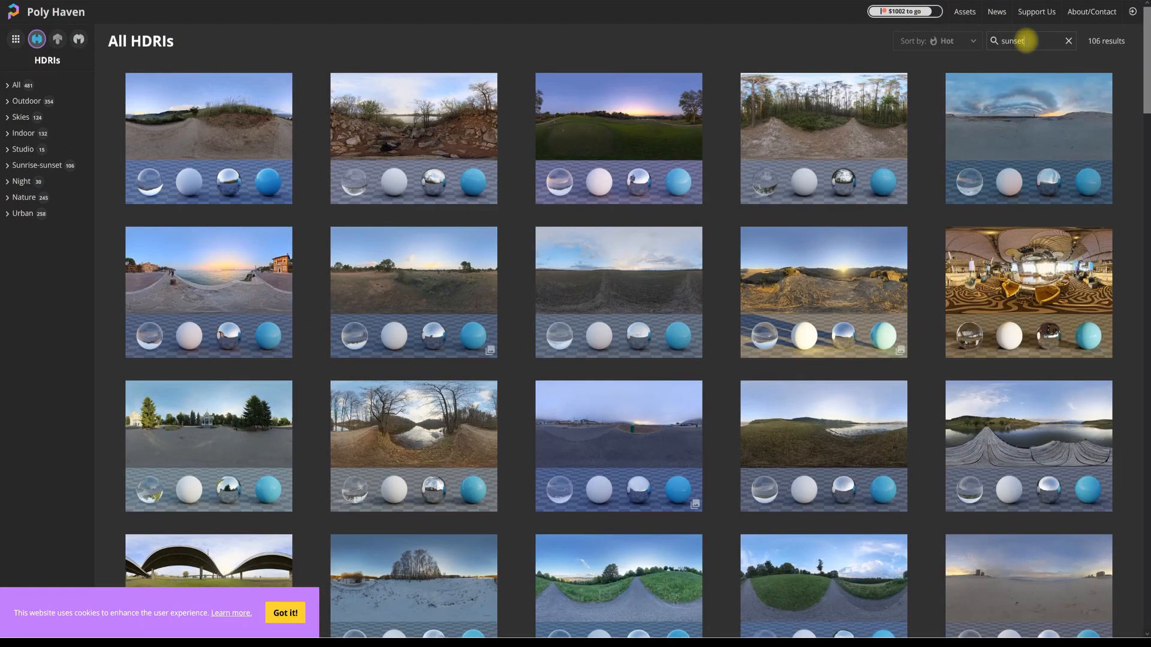
left_click(1063, 86)
left_click(1073, 44)
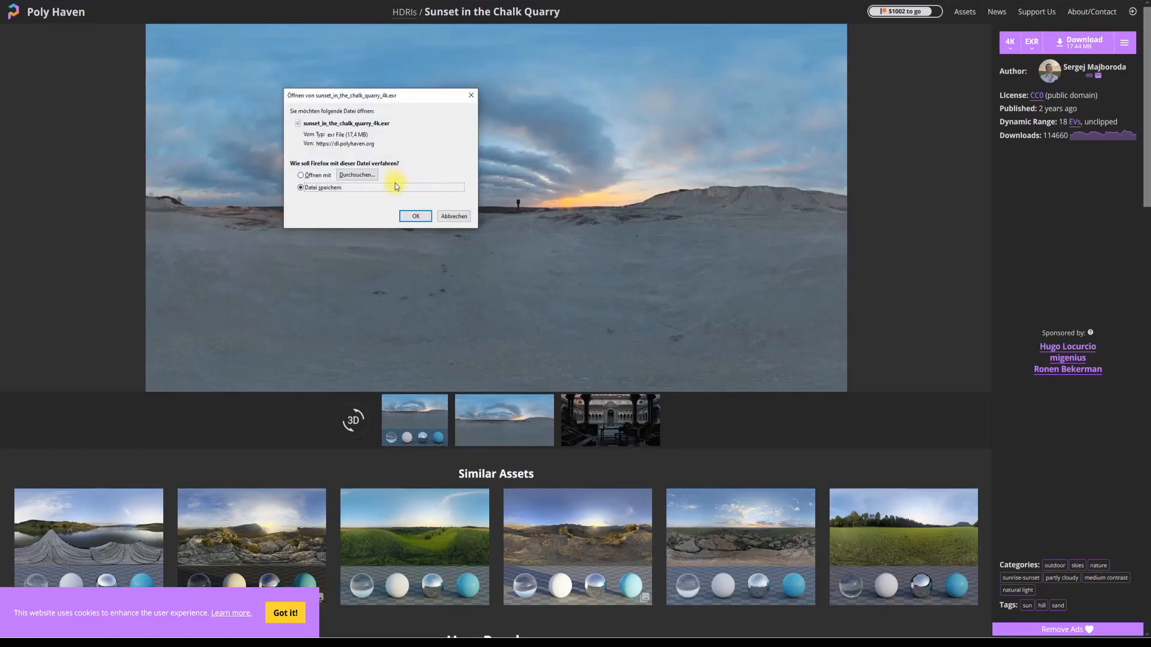
left_click(415, 216)
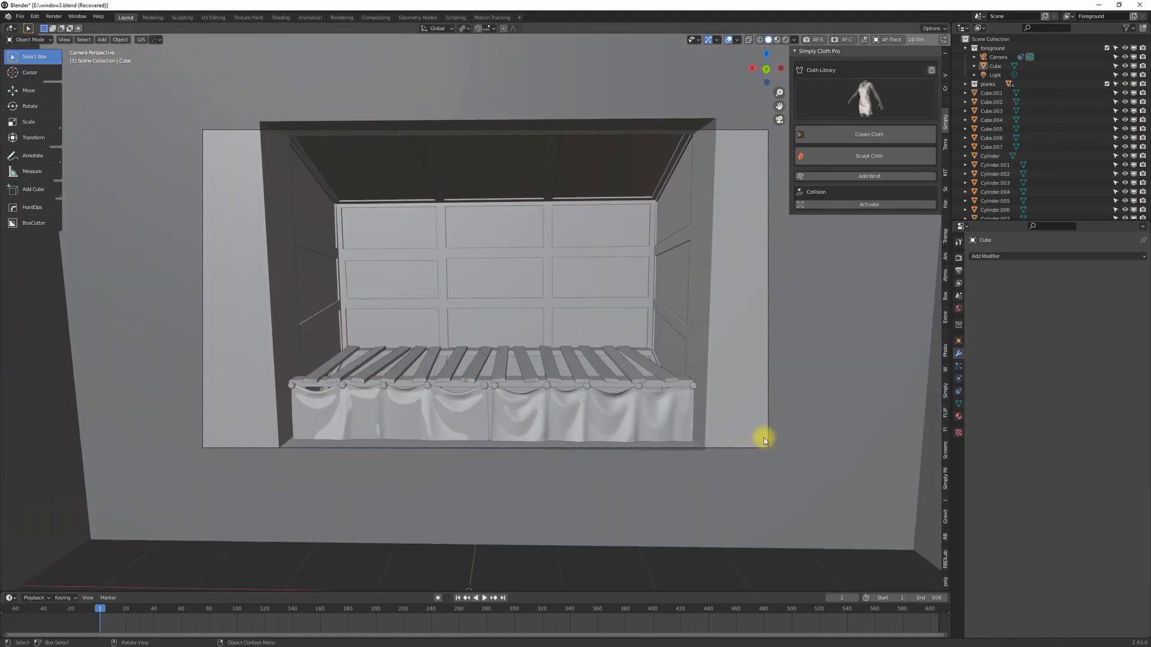
Step: Show the scene in material preview, apply the Metal21 material to the recess's frame and return the timeline to frame 1
left_click(667, 265)
left_click(776, 41)
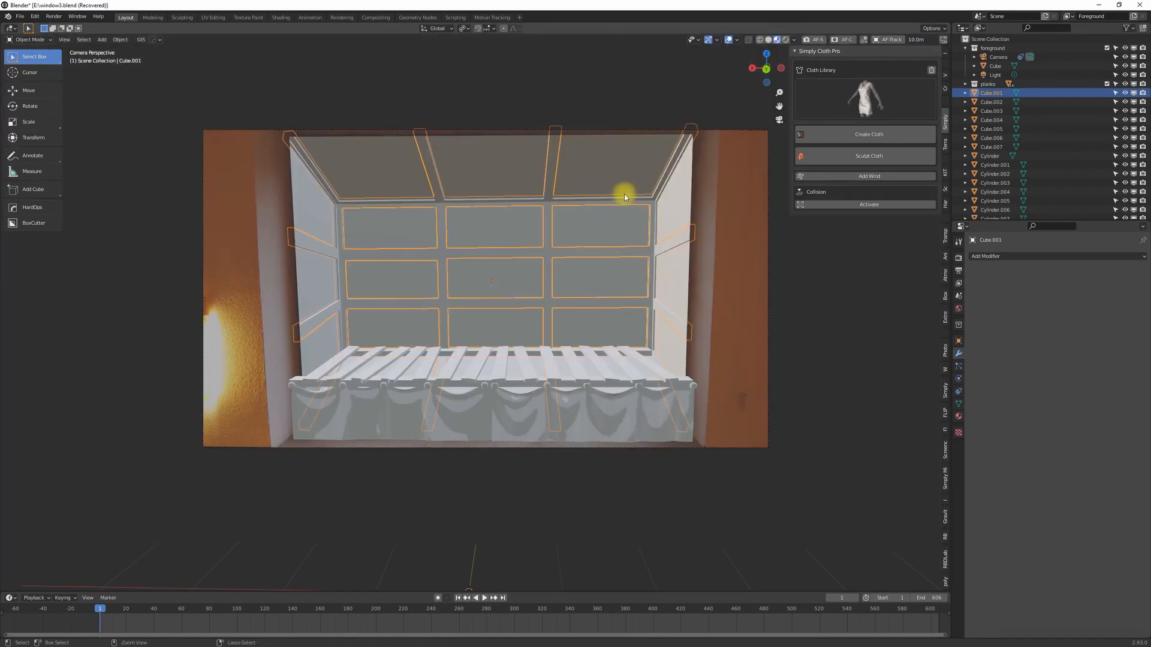
left_click(945, 317)
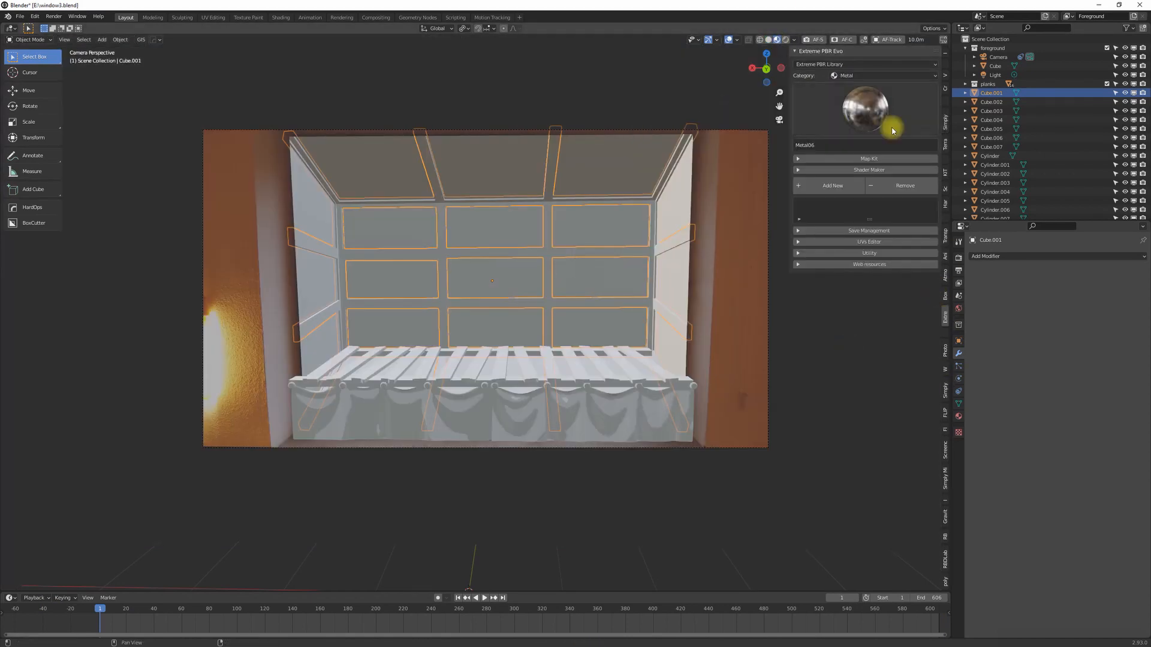
left_click(891, 121)
left_click(601, 251)
middle_click_drag(501, 273, 586, 271)
scroll(506, 275, "down", 5)
scroll(534, 280, "up", 5)
scroll(586, 271, "down", 4)
key("ctrl+KP_1")
key("Tab")
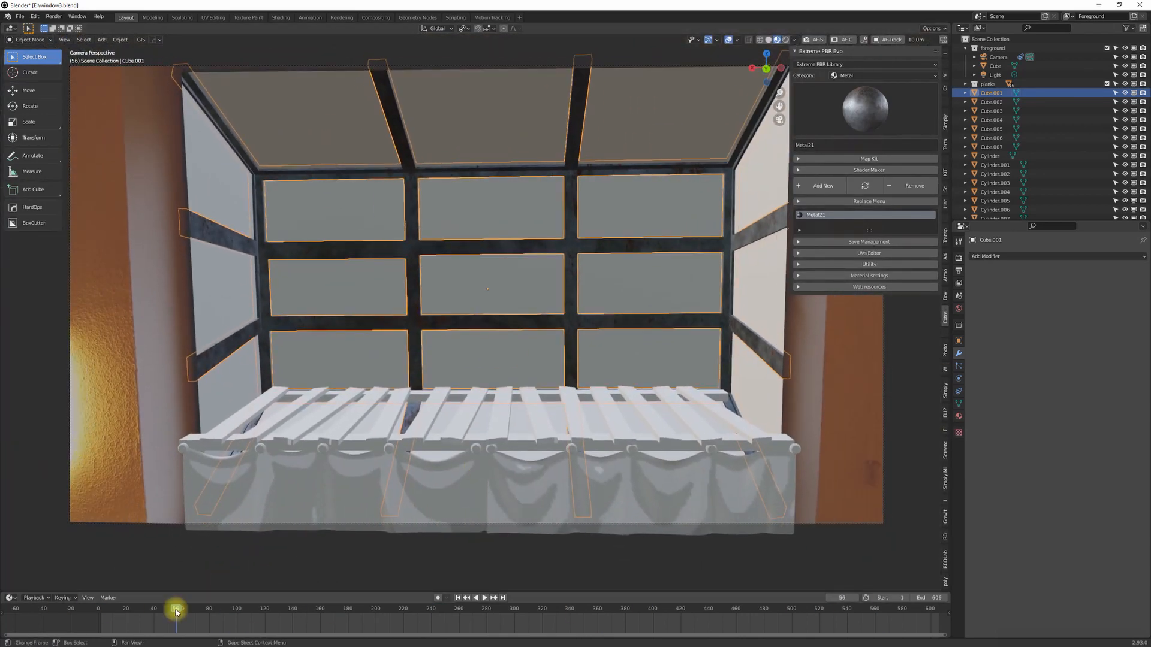
left_click_drag(176, 613, 100, 630)
Step: Apply the Planks05 material from the Wood - Planks category to the leftmost bench slat
mouse_move(577, 358)
middle_mouse_down("shift")
mouse_move(563, 376)
mouse_move(572, 365)
middle_mouse_up("shift")
left_click(241, 418)
left_click(880, 77)
left_click(873, 165)
left_click(879, 117)
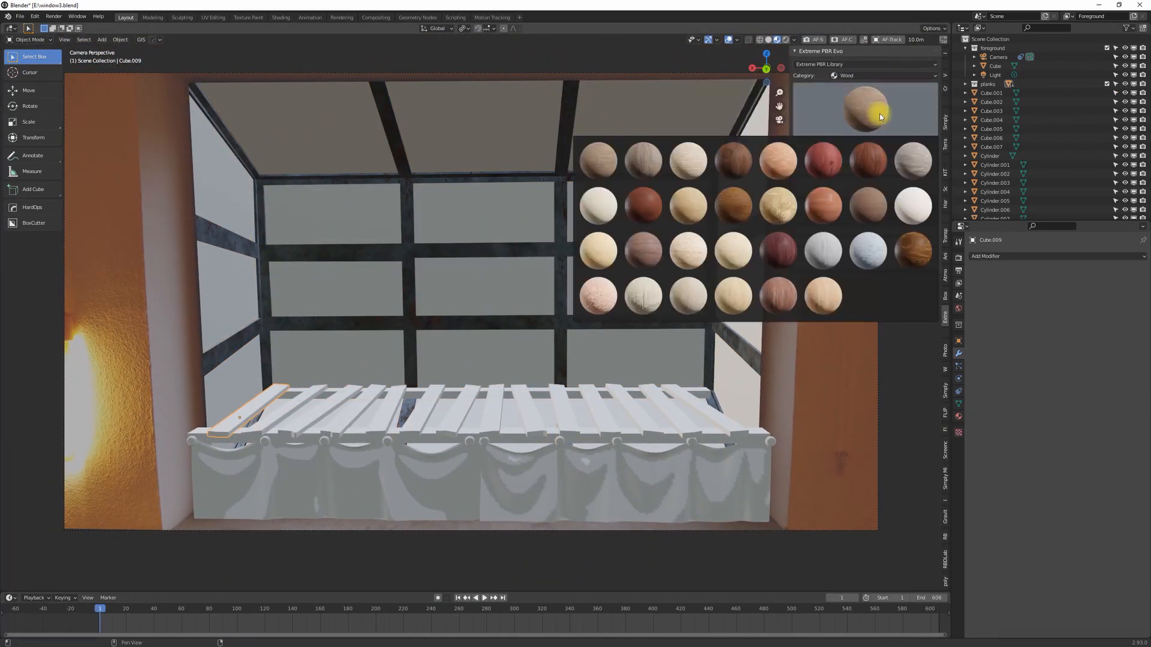
left_click(864, 75)
left_click(863, 76)
left_click(884, 214)
left_click(869, 117)
left_click(709, 254)
left_click(835, 187)
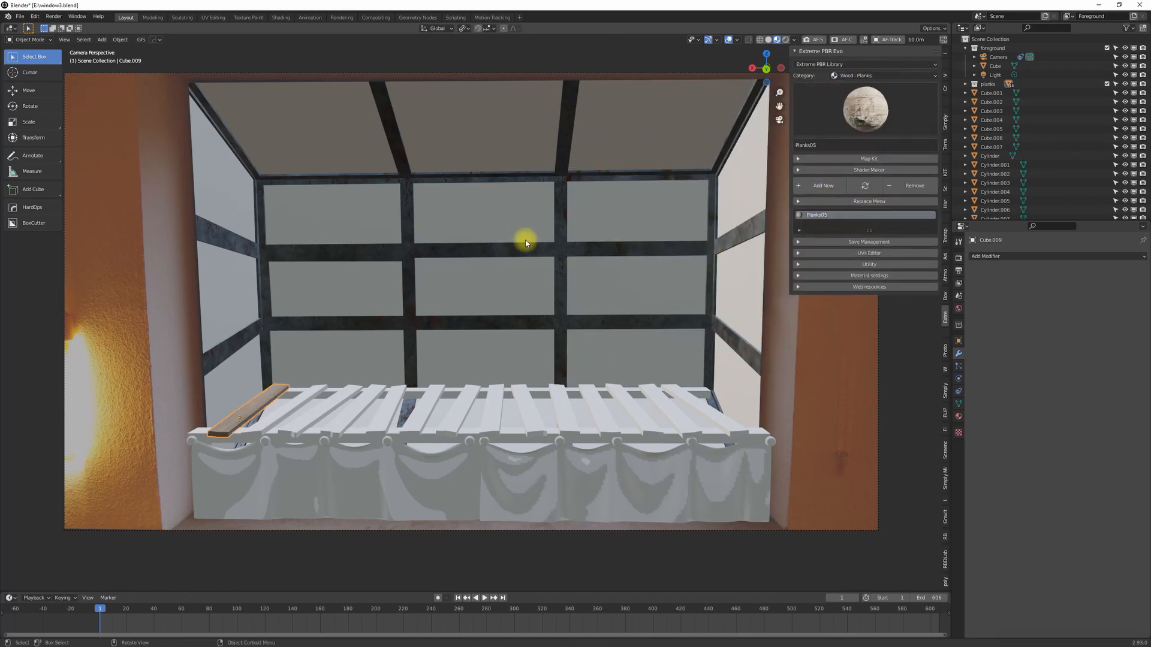
Step: Link the first slat's plank material to all the other slats and join the slats into one object
scroll(525, 243, "down", 4)
left_click(965, 84)
left_click(1000, 209, "ctrl")
key("ctrl+l")
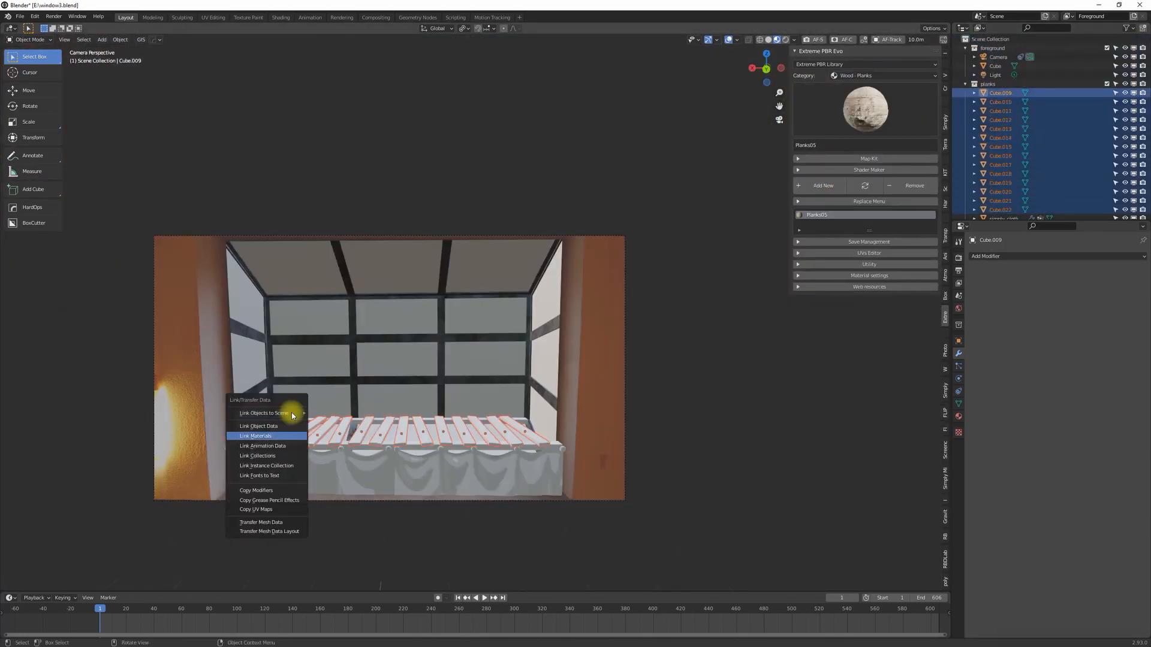
left_click(263, 435)
scroll(401, 386, "up", 3)
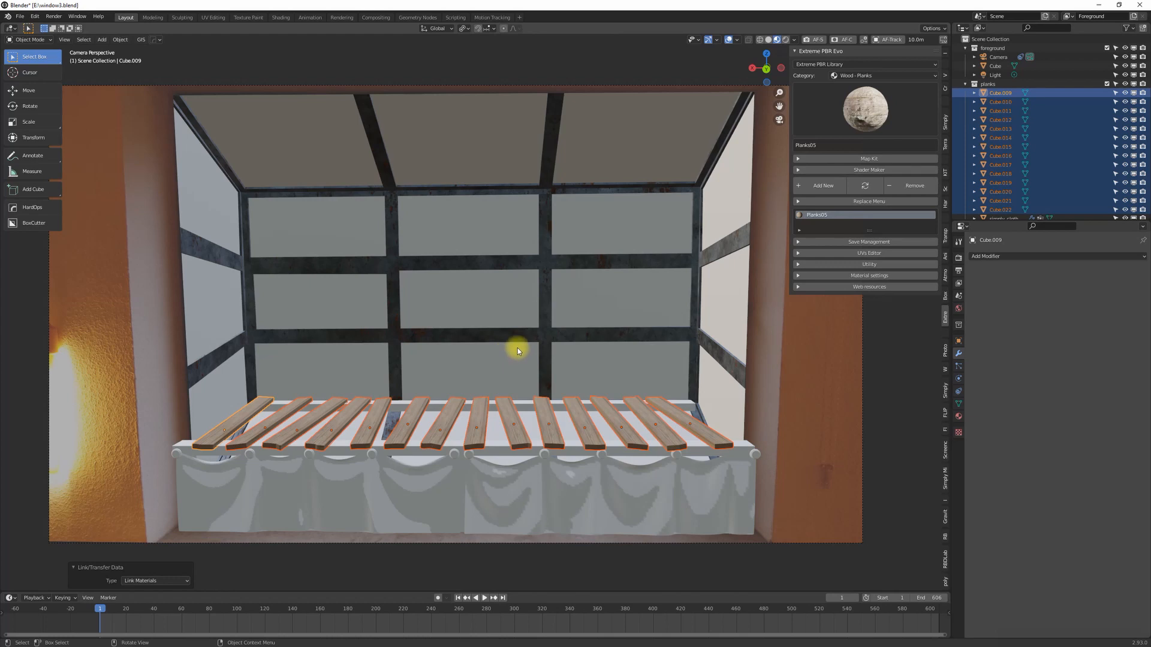
right_click(479, 428)
left_click(478, 428)
Step: Hide both curtains and link the slats' plank material to the bench's rails and legs
left_click(422, 452)
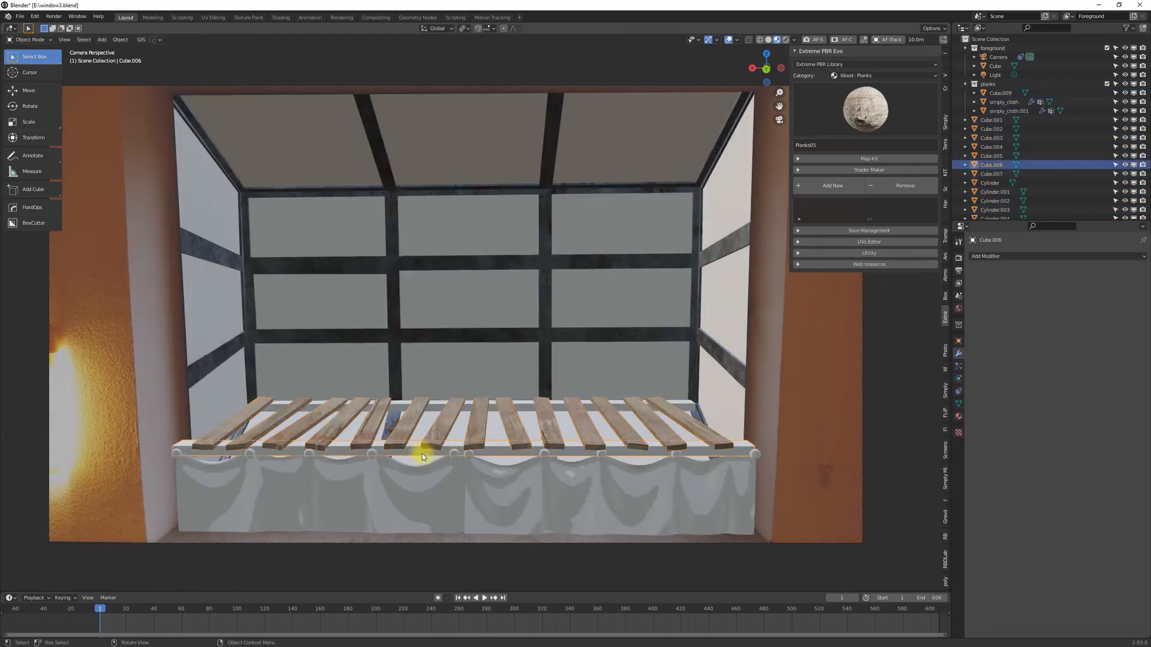
left_click(440, 407, "shift")
left_click_drag(1126, 102, 1125, 111)
left_click(731, 486, "shift")
left_click(517, 426, "shift")
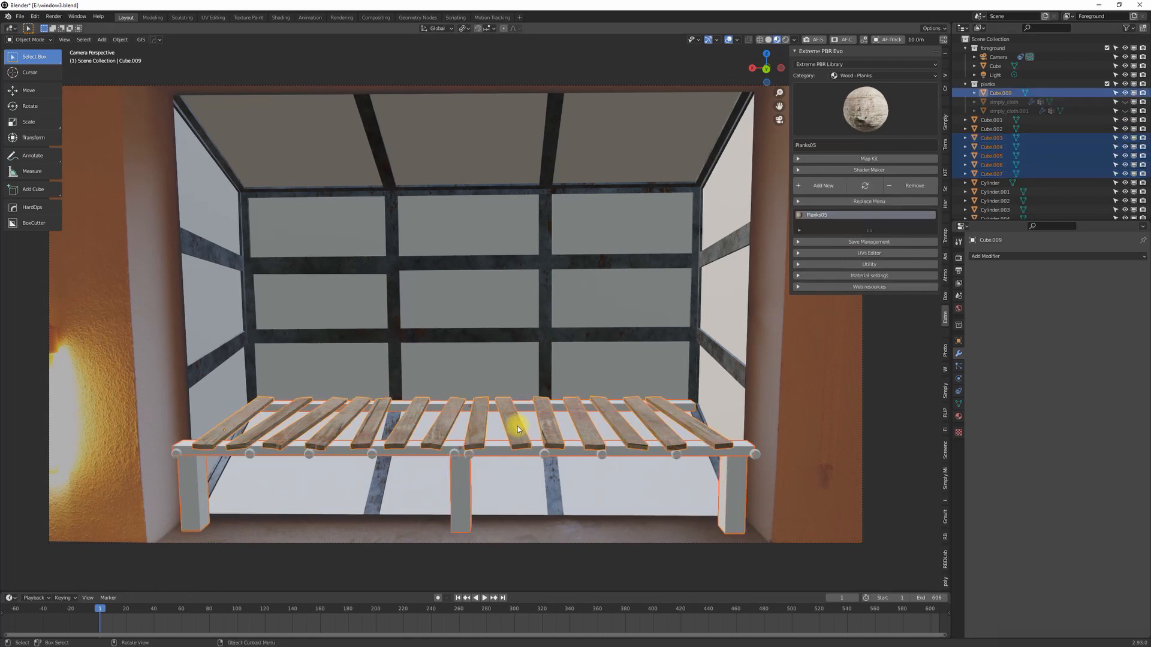
key("ctrl+l")
left_click(515, 424)
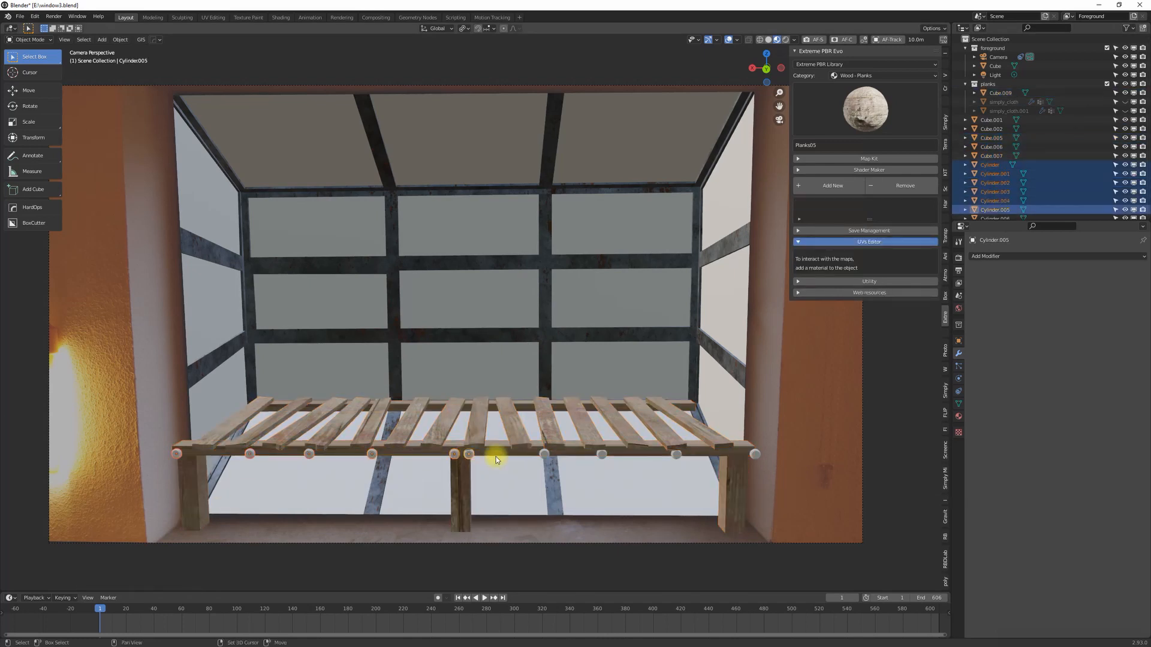
Step: Apply the Metal17 material from the Metal category to all the cylinder buttons along the front rail
left_click(865, 76)
left_click(716, 175)
left_click(866, 109)
left_click(782, 200)
left_click(820, 186)
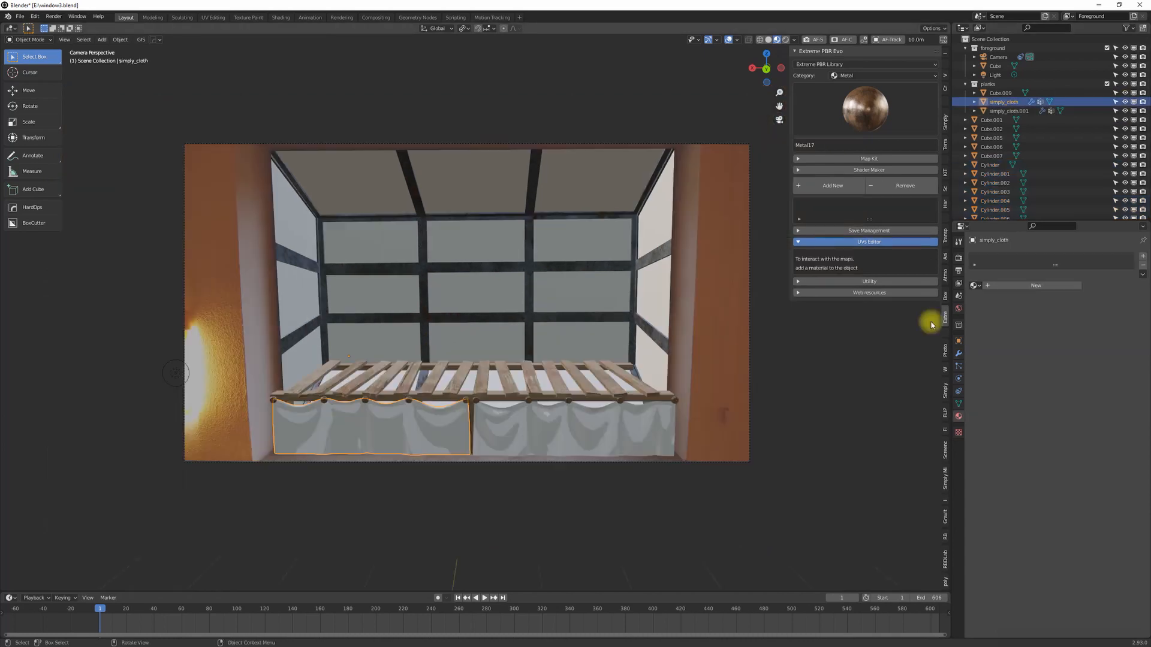
Step: Assign the existing flower pattern fabric material to both the left and right curtains
left_click(972, 285)
left_click(989, 293)
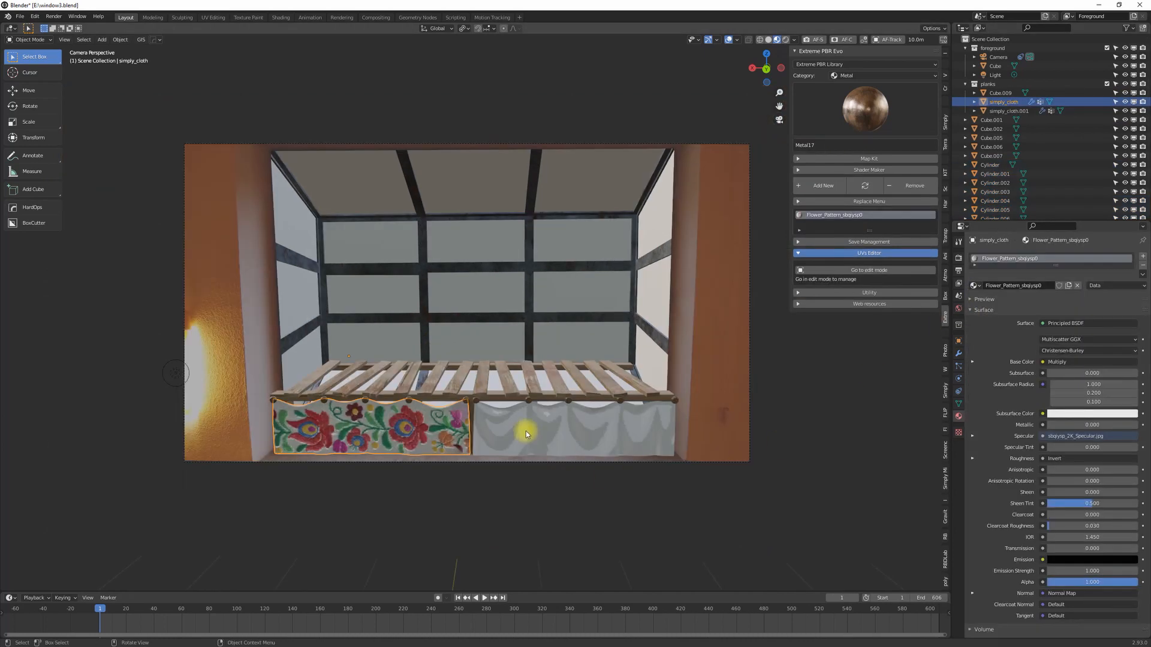
left_click(527, 430)
left_click(972, 285)
left_click(1002, 297)
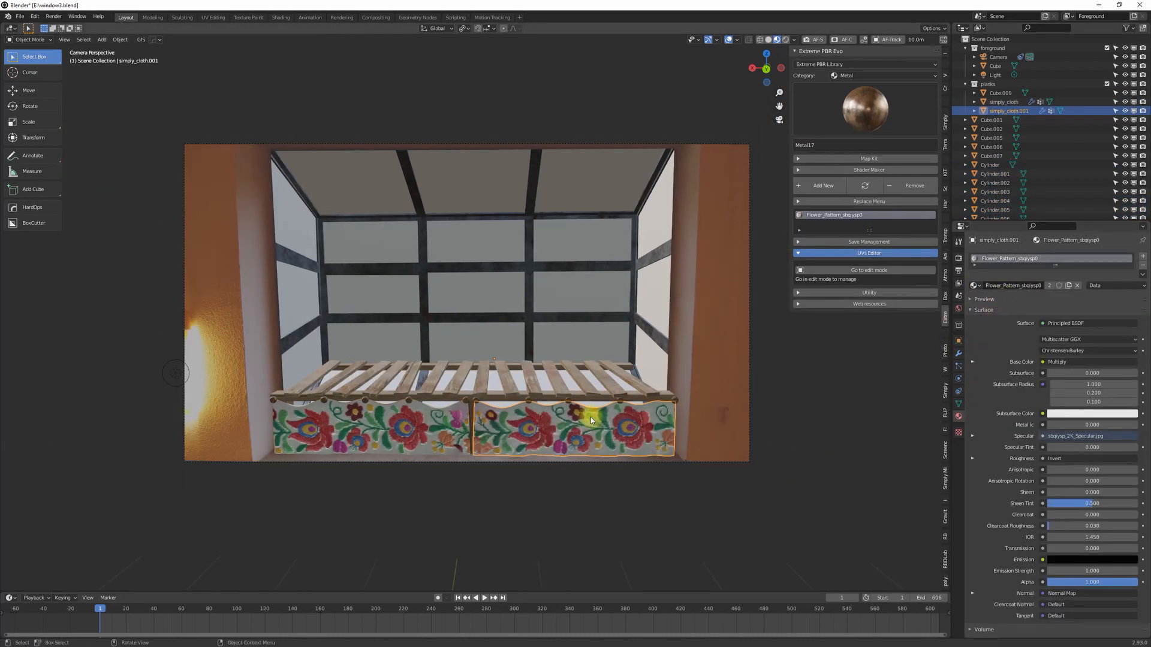
Step: Preview the scene rendered, copy the point light to the recess's right side, shift it about 0.84 m along Y and colour it orange
left_click(786, 40)
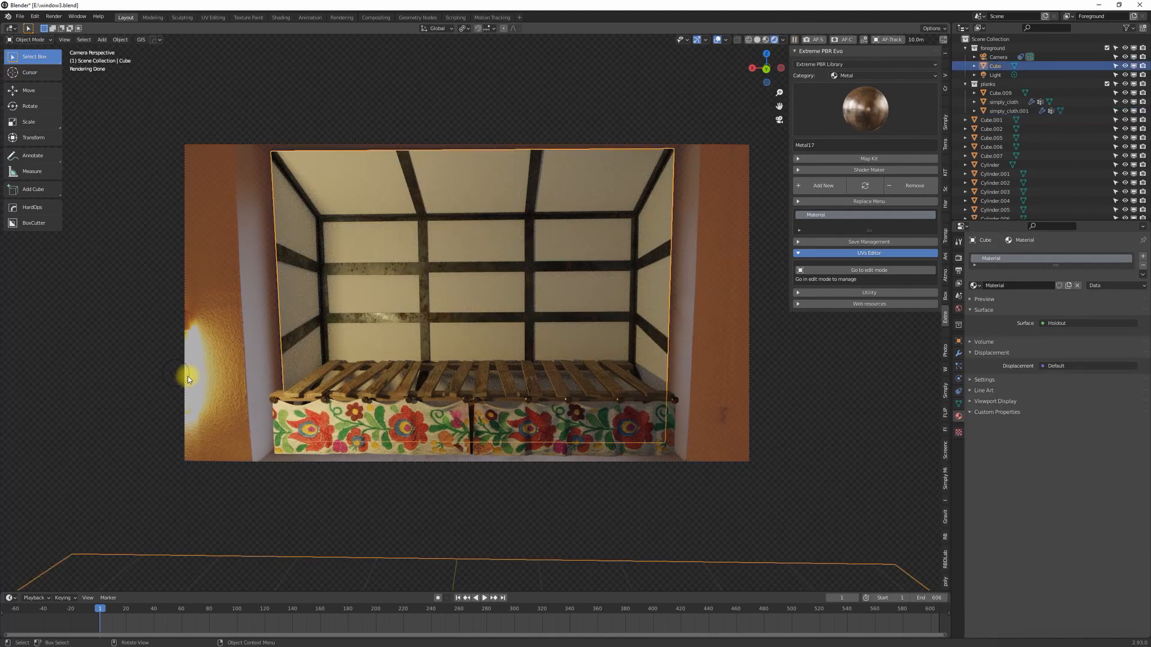
key("g")
key("y")
left_click(984, 403)
left_click(1067, 306)
left_click(998, 57)
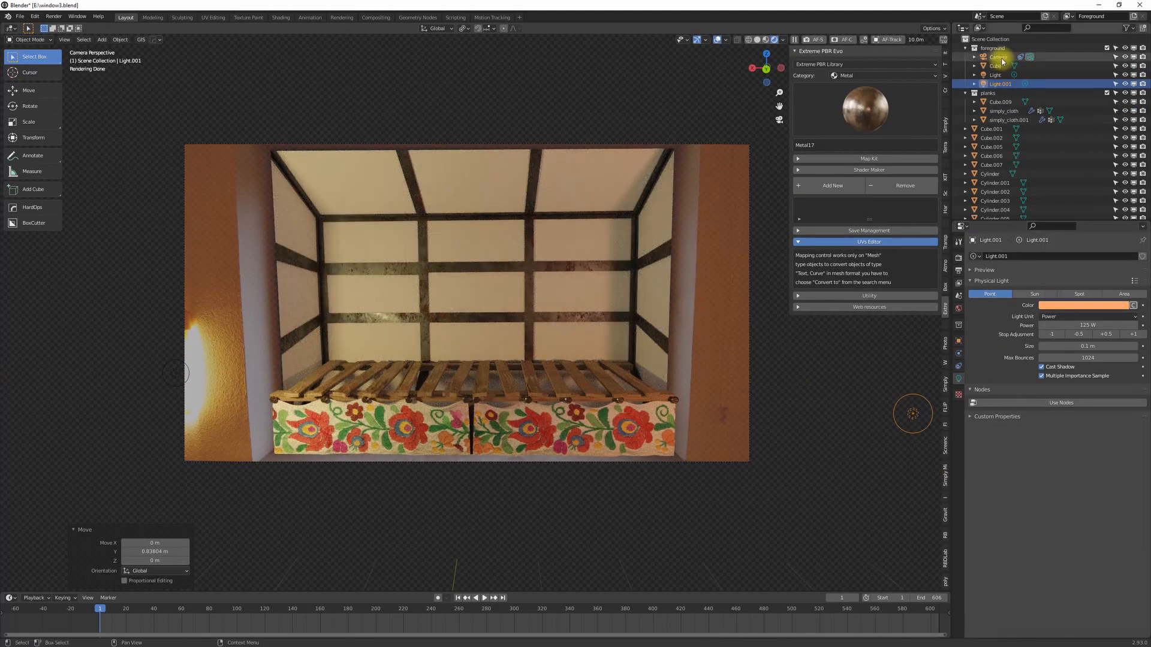
left_click(970, 410)
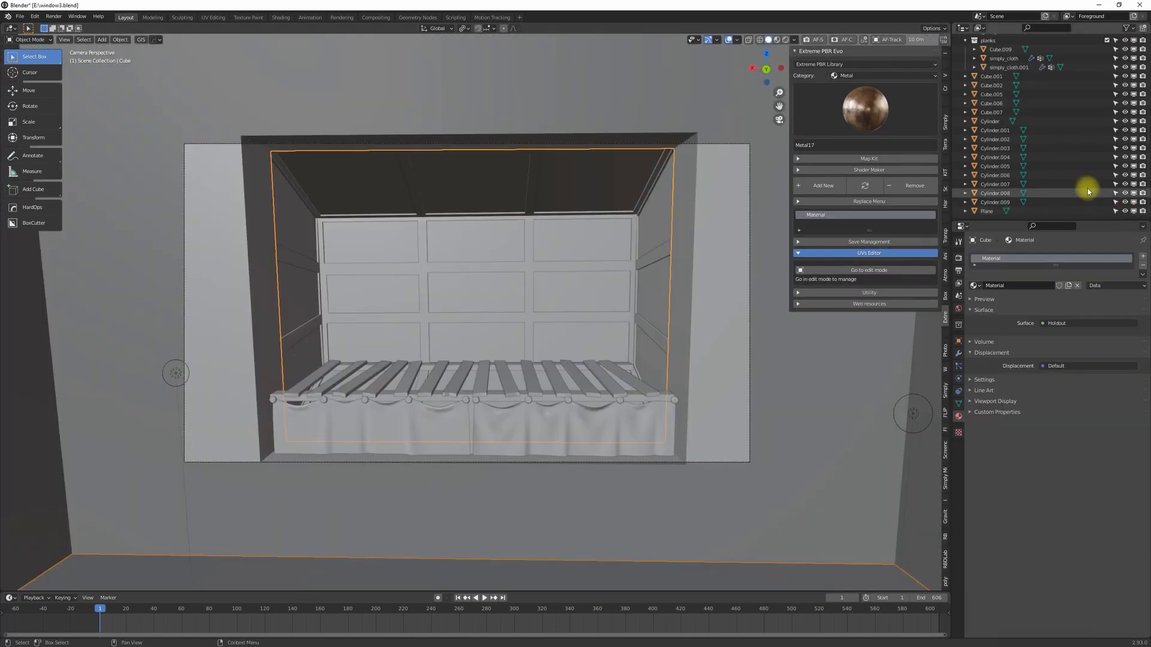
Step: Separate the middle panel of the recess's back wall from the panel mesh into its own object
scroll(1087, 188, "up", 4)
left_click(491, 286)
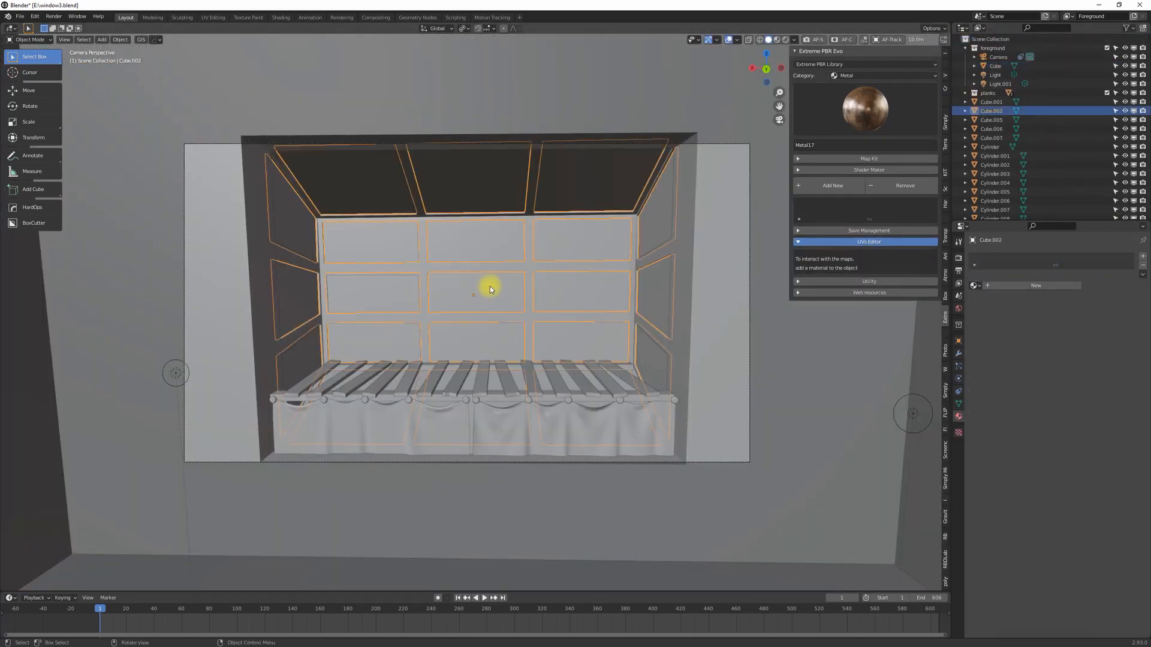
scroll(495, 292, "up", 5)
key("Tab")
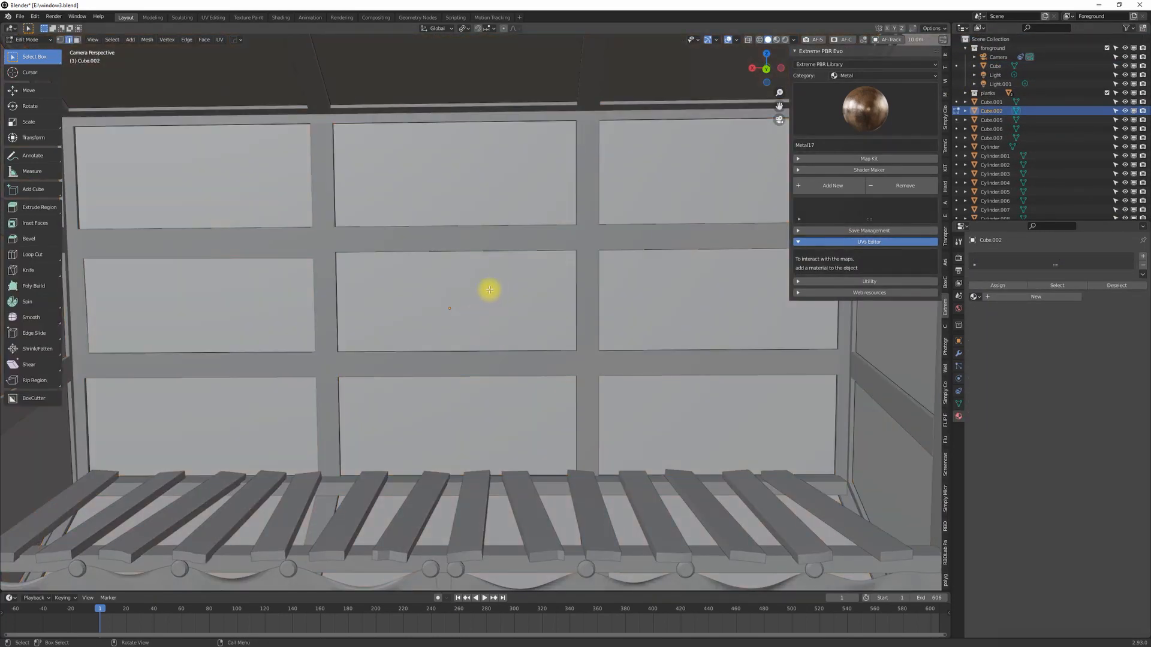
left_click(493, 304)
key("ctrl+l")
middle_click_drag(492, 304, 460, 362)
key("KP_Decimal")
scroll(478, 348, "down", 4)
key("p")
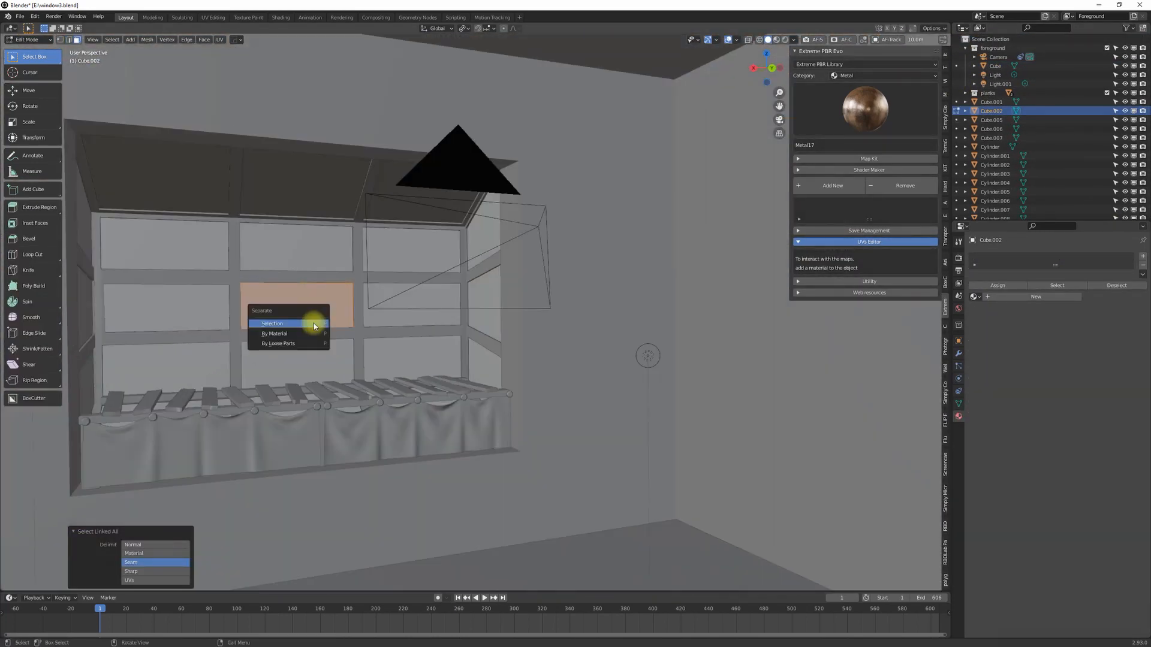
left_click(308, 322)
Step: Delete all faces of the separated back-wall panel except its front face
key("ctrl+i")
key("x")
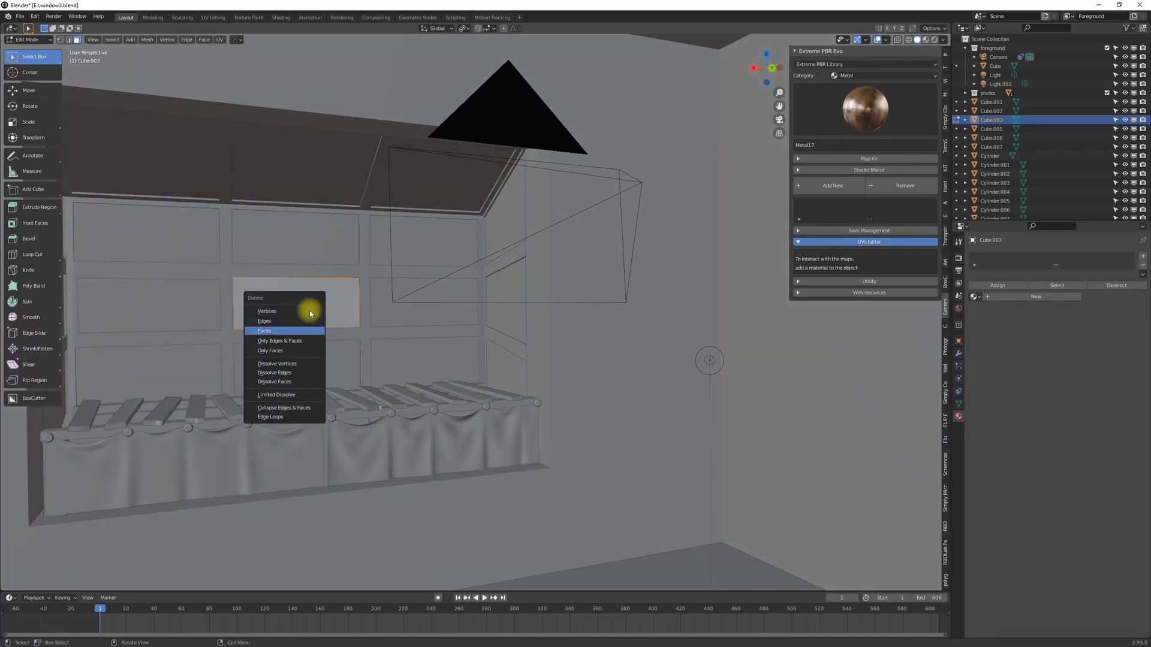
left_click(308, 329)
Step: Inset the panel's remaining front face by about 0.037 m to form a frame border
left_click(279, 300)
middle_click_drag(280, 301, 501, 344)
scroll(367, 326, "up", 3)
scroll(501, 344, "up", 1)
key("i")
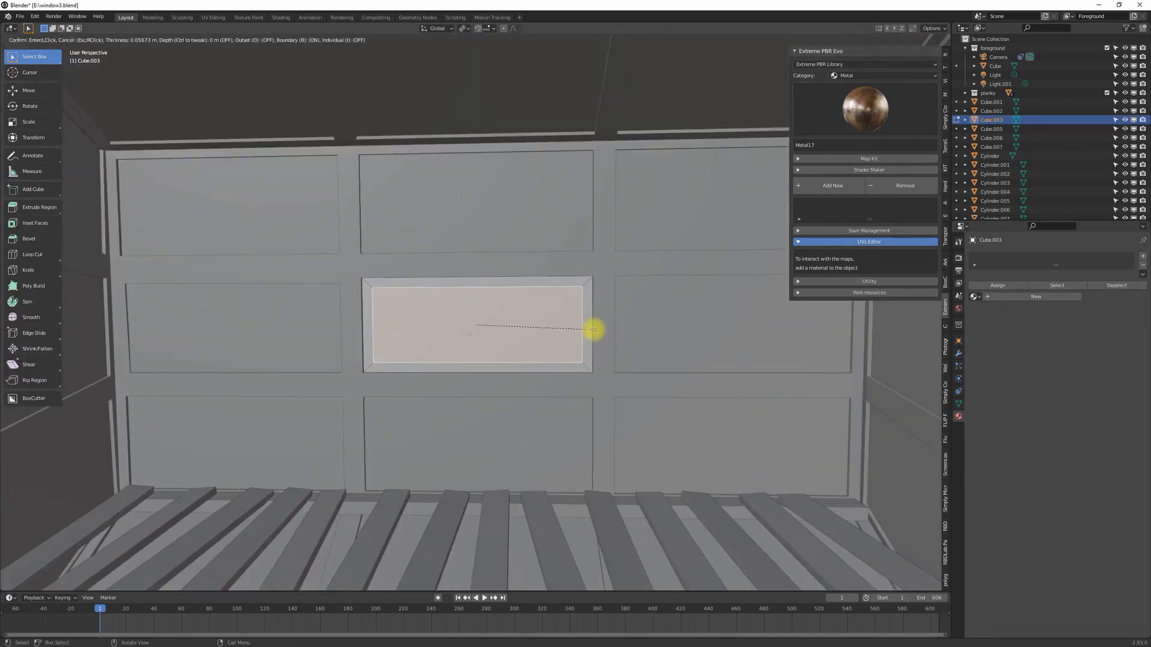
left_click(597, 329)
Step: Separate the inset inner face from the frame border as its own glass pane object
scroll(611, 350, "down", 3)
middle_click_drag(611, 350, 570, 339)
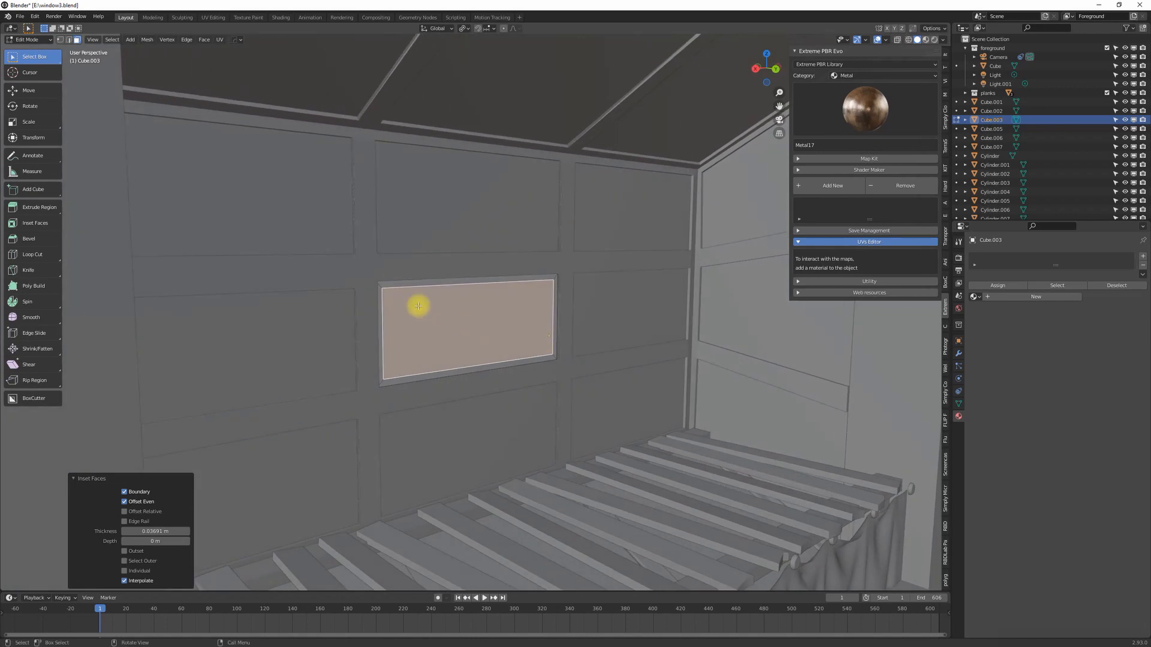
left_click(439, 312)
Step: Extrude the whole frame border along Y to about 0.06 m thick
key("a")
scroll(443, 315, "up", 4)
key("e")
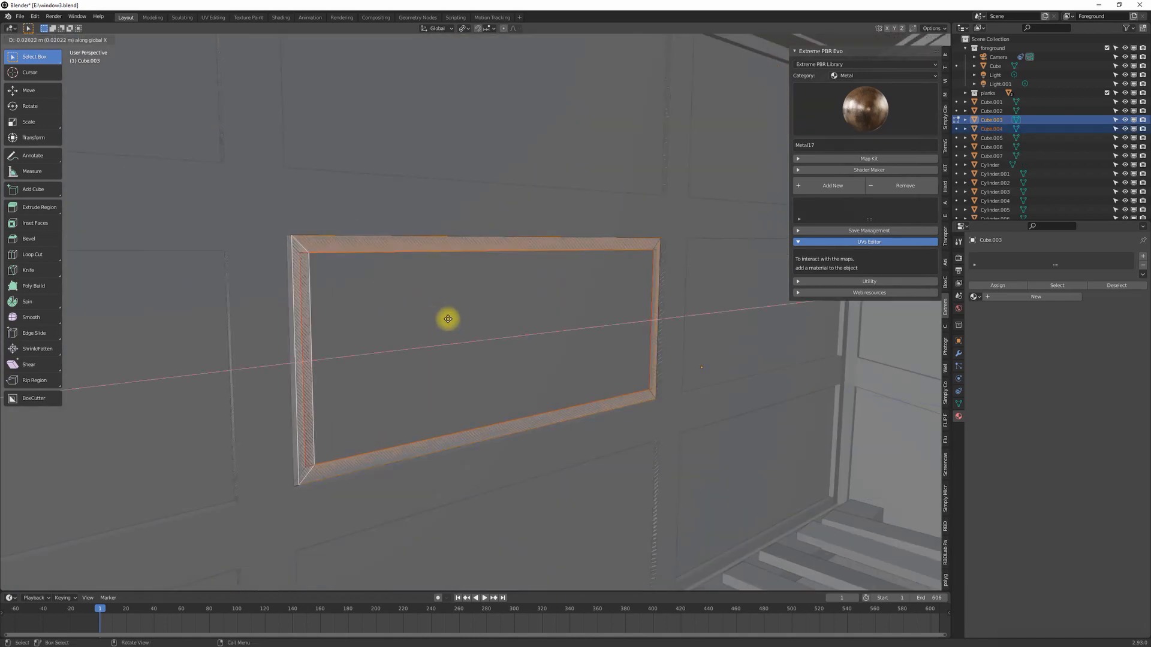
key("y")
left_click(447, 321)
Step: Extrude the inner glass pane about 0.024 m along Y
middle_click_drag(448, 321, 472, 308)
key("Tab")
left_click(434, 257)
key("Tab")
key("shift+KP_7")
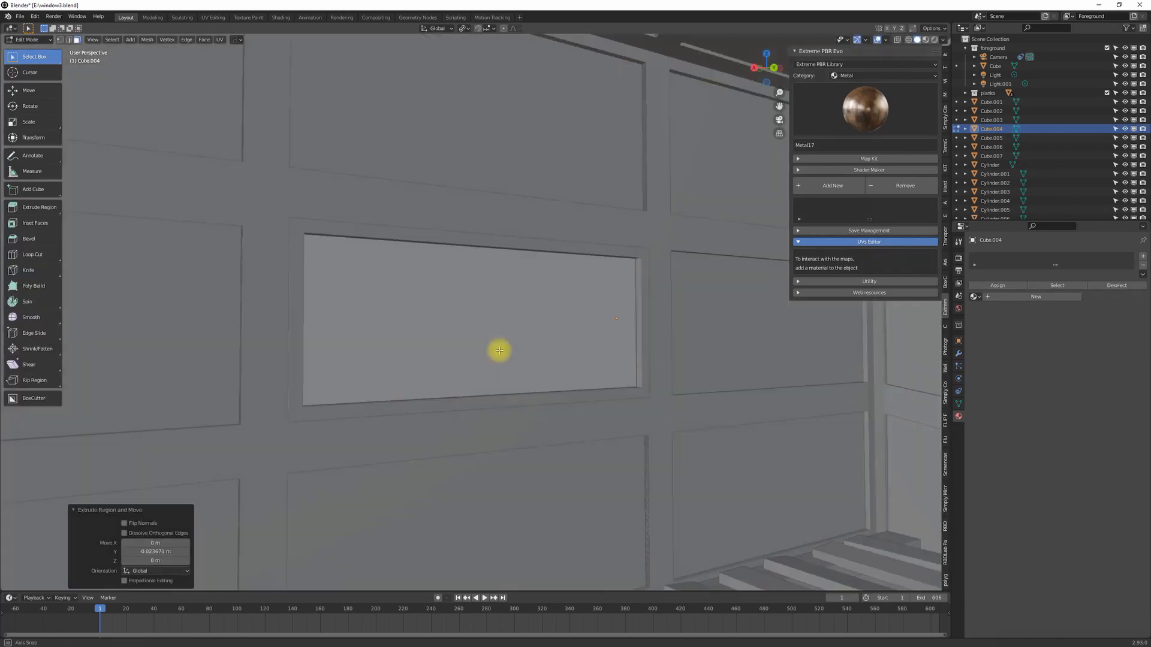
Step: Parent the glass pane to the frame with Keep Transform and set the frame's origin to its geometry
key("Tab")
key("ctrl+j")
key("ctrl+shift+alt+c")
left_click(437, 288)
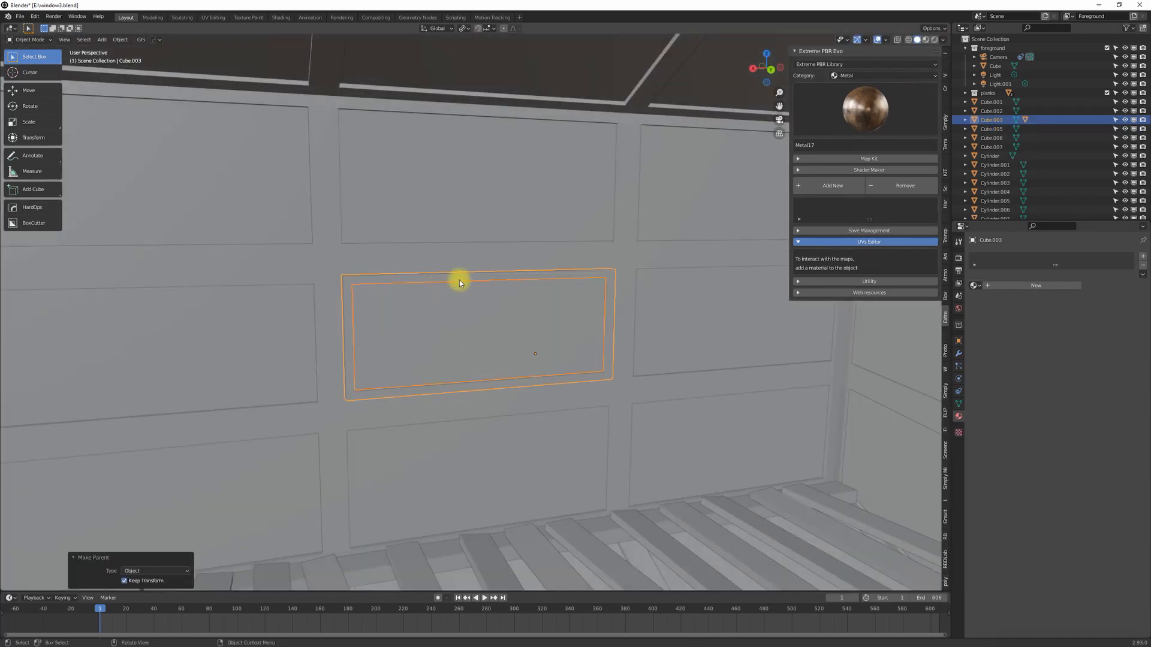
Step: Move the window frame's pivot about 0.27 m down to its lower edge in back view and apply it
key("shift+KP_7")
key("ctrl+KP_1")
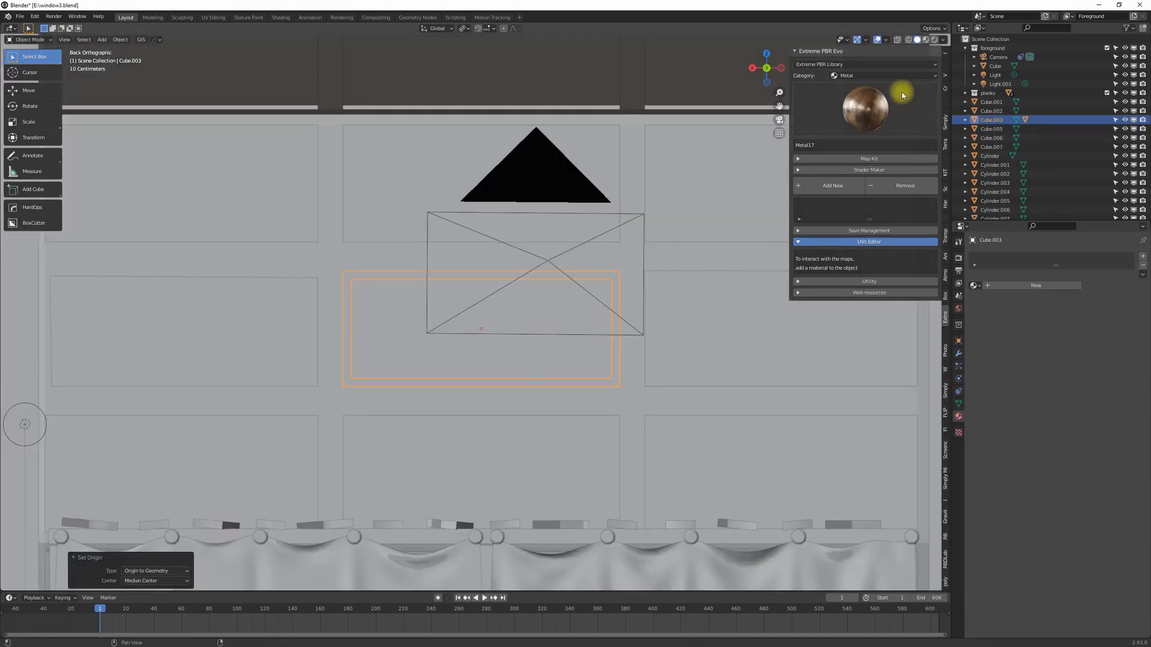
left_click(946, 72)
key("ctrl+period")
key("g")
key("x")
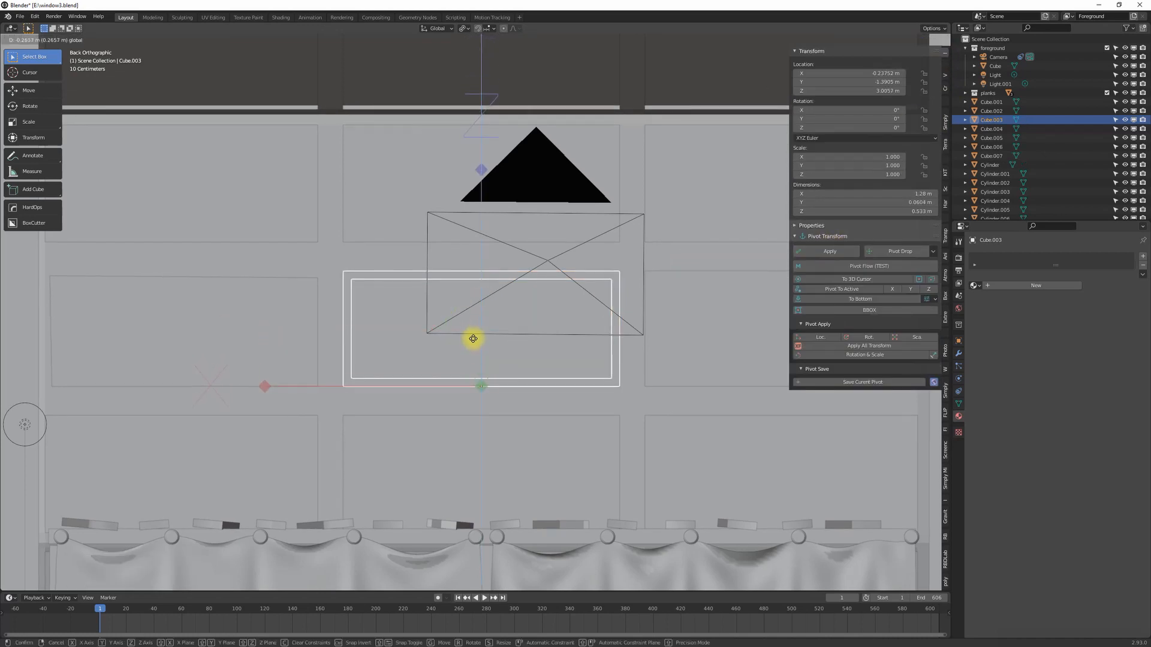
left_click(474, 339)
left_click(841, 255)
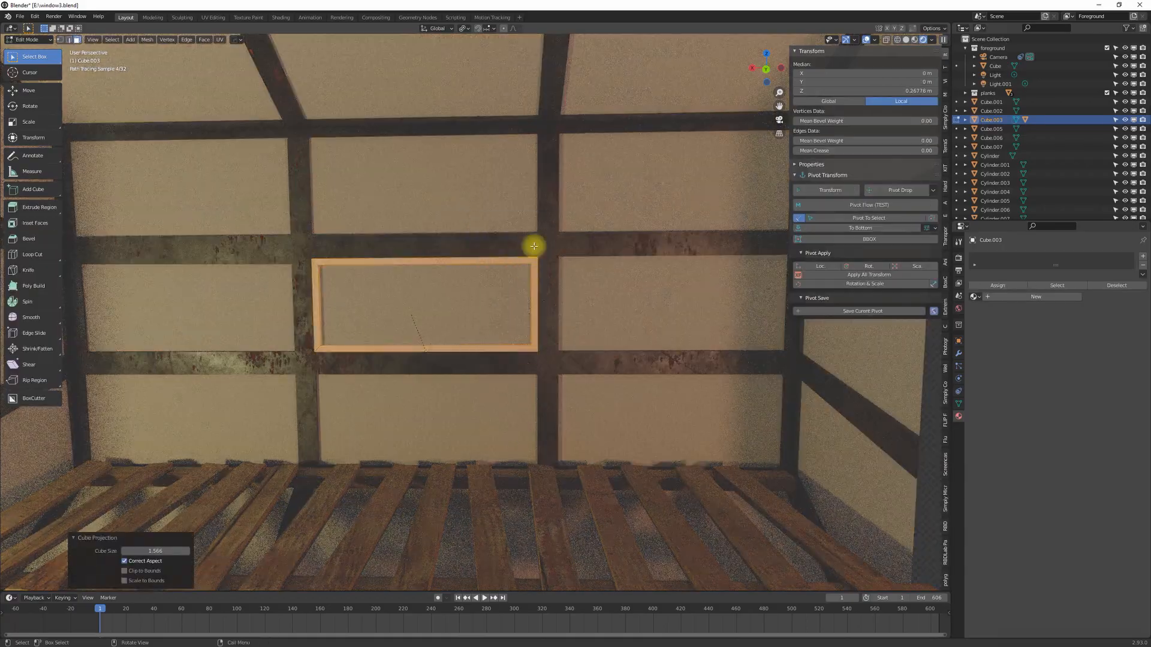
right_click(528, 246)
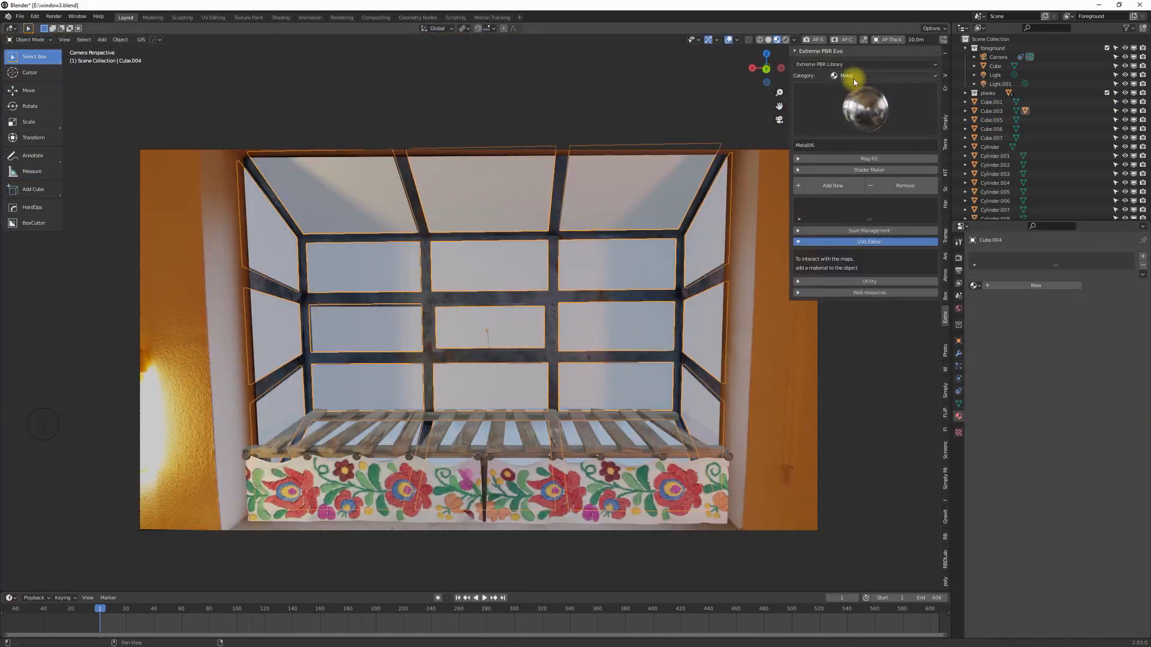
Step: Add the Easy Glass material from the Glass Easy category to the recess's glass panes
left_click(881, 75)
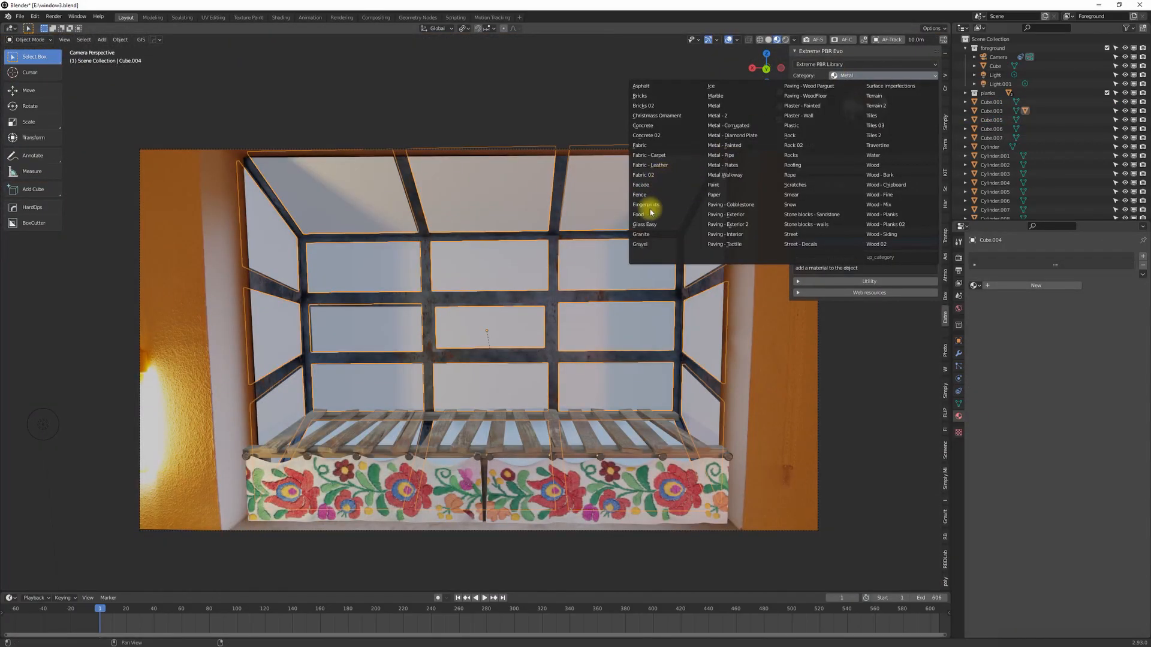
left_click(644, 224)
left_click(835, 185)
Step: Split the 3D view vertically and turn the new area into a Shader Editor
left_click_drag(9, 41, 458, 110)
left_click(11, 28)
left_click(36, 108)
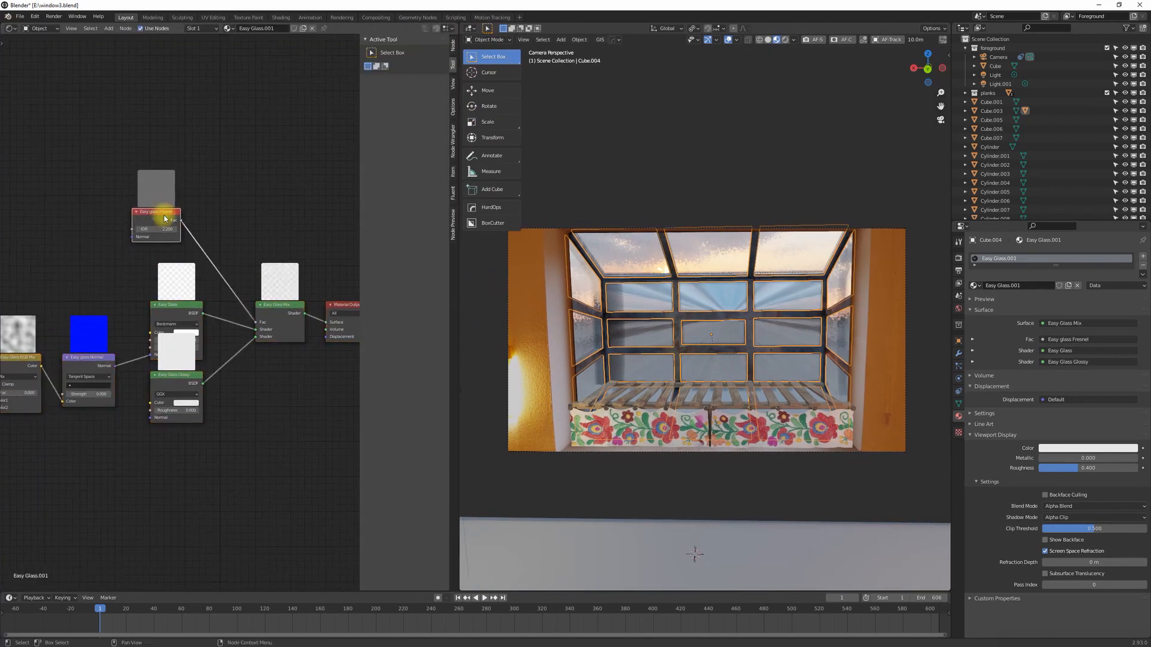
Step: Lower the IOR of the Easy Glass Fresnel node and start a test render of the frame
left_click_drag(155, 228, 135, 228)
key("F12")
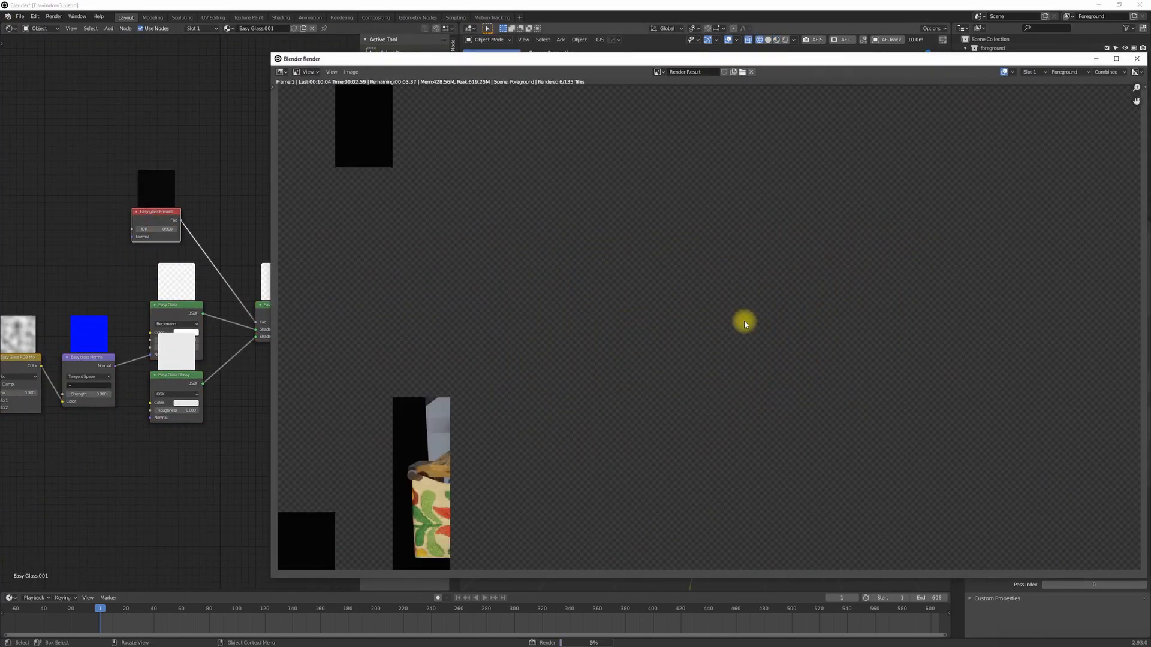
left_click(1137, 59)
Step: Add an Image Texture node to the glass material and load the grunge image 14.jpg into it
key("shift+a")
left_click(111, 229)
type("im")
key("Return")
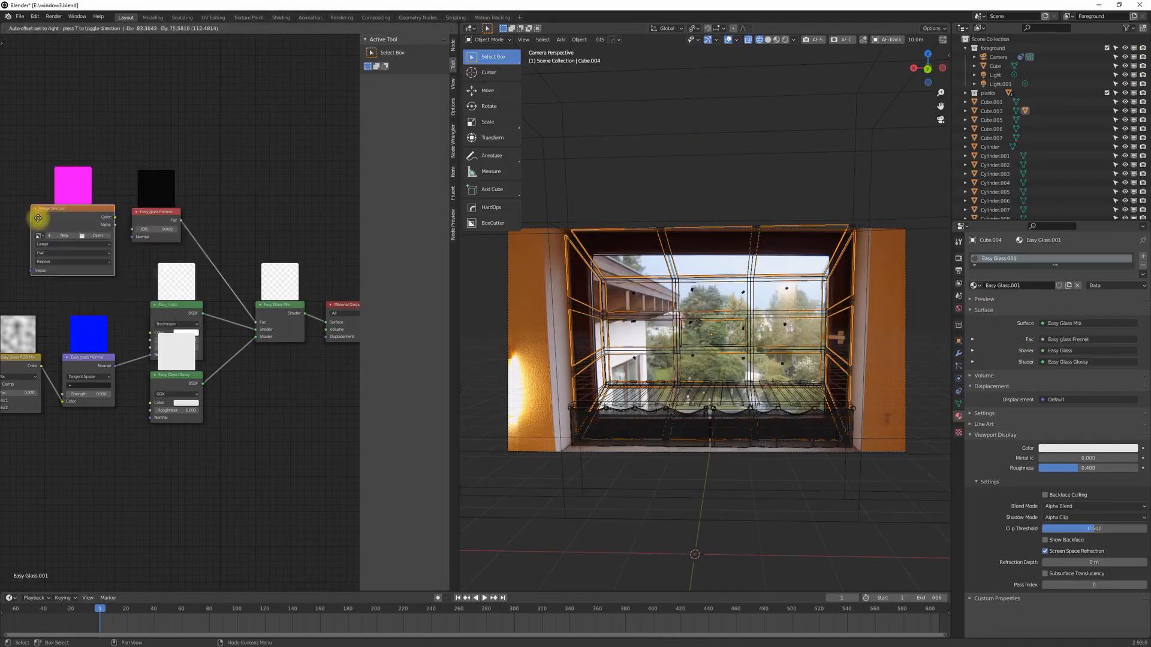
left_click(30, 215)
left_click(72, 231)
Step: Add a ColorRamp node between the grunge texture and the Easy Glass node's Roughness
middle_click_drag(180, 270, 243, 289)
key("shift+a")
left_click(172, 318)
type("col")
key("Return")
left_click(198, 316)
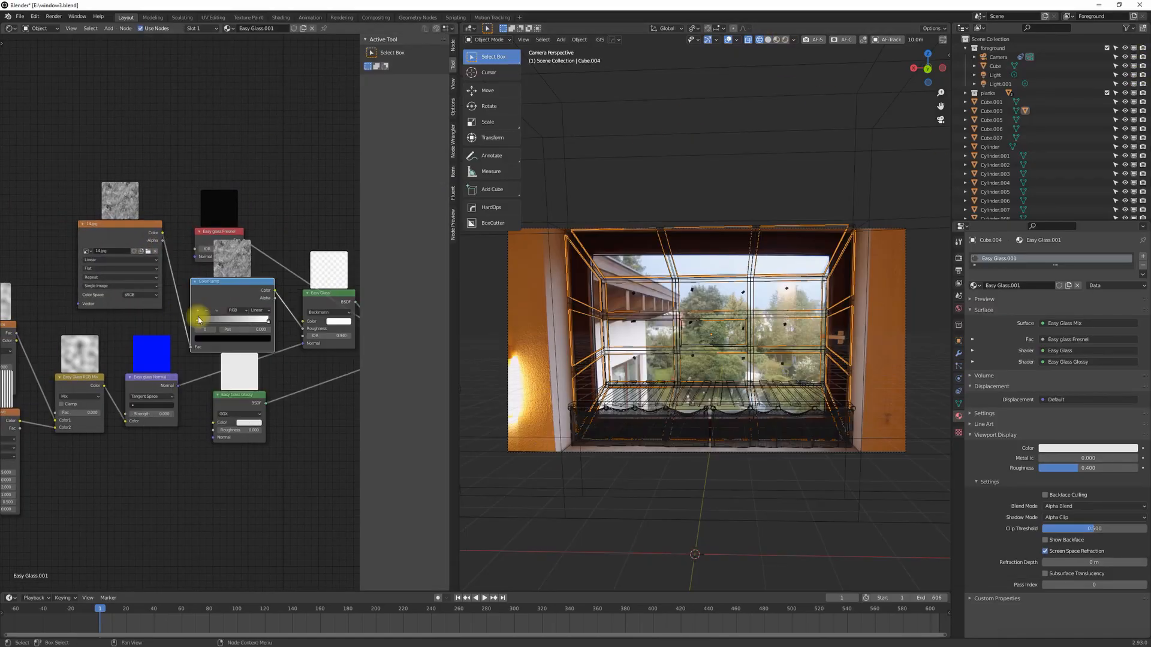
Step: Preview the scene rendered and bring the ColorRamp's black and white stops close together for high-contrast roughness
left_click(785, 40)
scroll(681, 301, "up", 2)
left_click_drag(201, 322, 226, 324)
left_click_drag(269, 322, 228, 323)
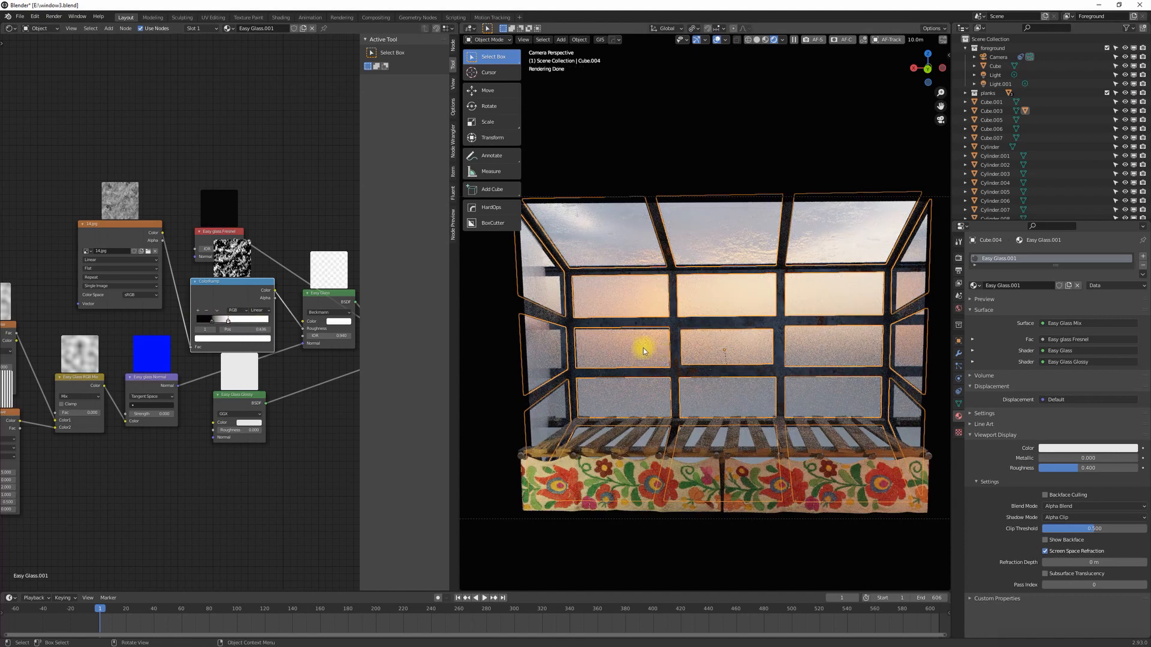
Step: Spread out the glass node tree by shifting the texture nodes and moving the Material Output aside
left_click_drag(285, 359, 155, 262)
key("g")
left_click(95, 262)
middle_click_drag(306, 291, 120, 338)
left_click_drag(294, 374, 326, 355)
Step: Add a Transparent BSDF and a Translucent BSDF node above the glass shader nodes
key("shift+a")
left_click(267, 176)
type("tra")
key("Return")
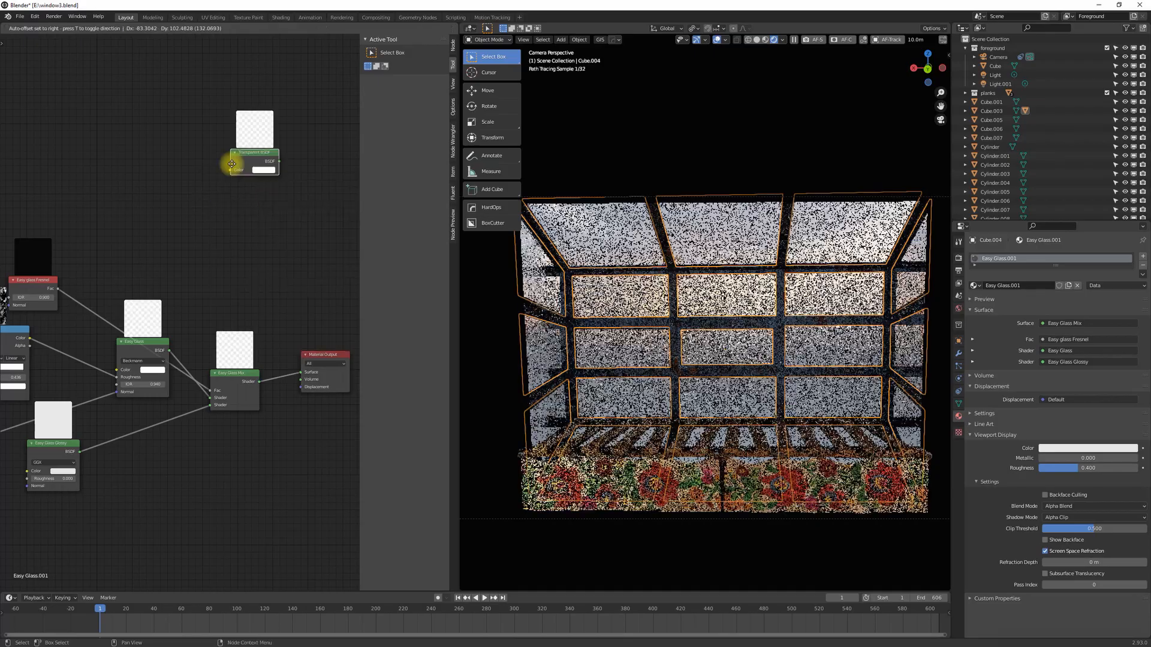
left_click(205, 149)
key("shift+a")
left_click(257, 214)
key("Return")
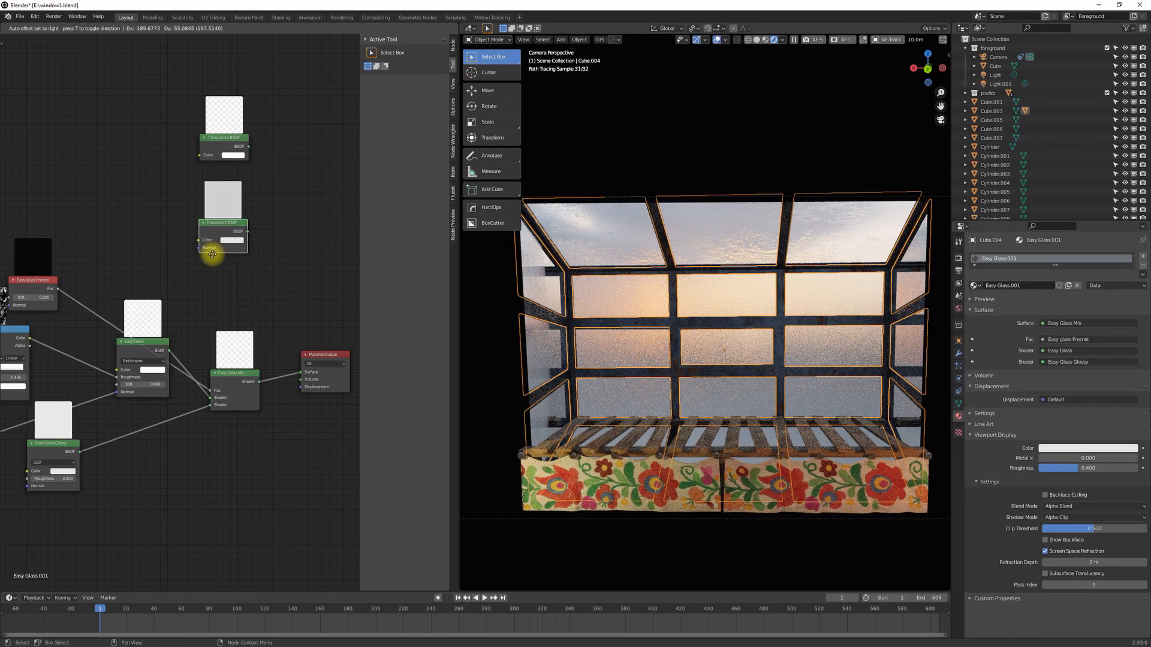
Step: Combine the Transparent and Translucent shaders with the Easy Glass Mix through Mix Shaders, and add an Image Texture node
right_click_drag(225, 227, 225, 227, "ctrl+shift")
right_click_drag(300, 181, 237, 376, "ctrl+shift")
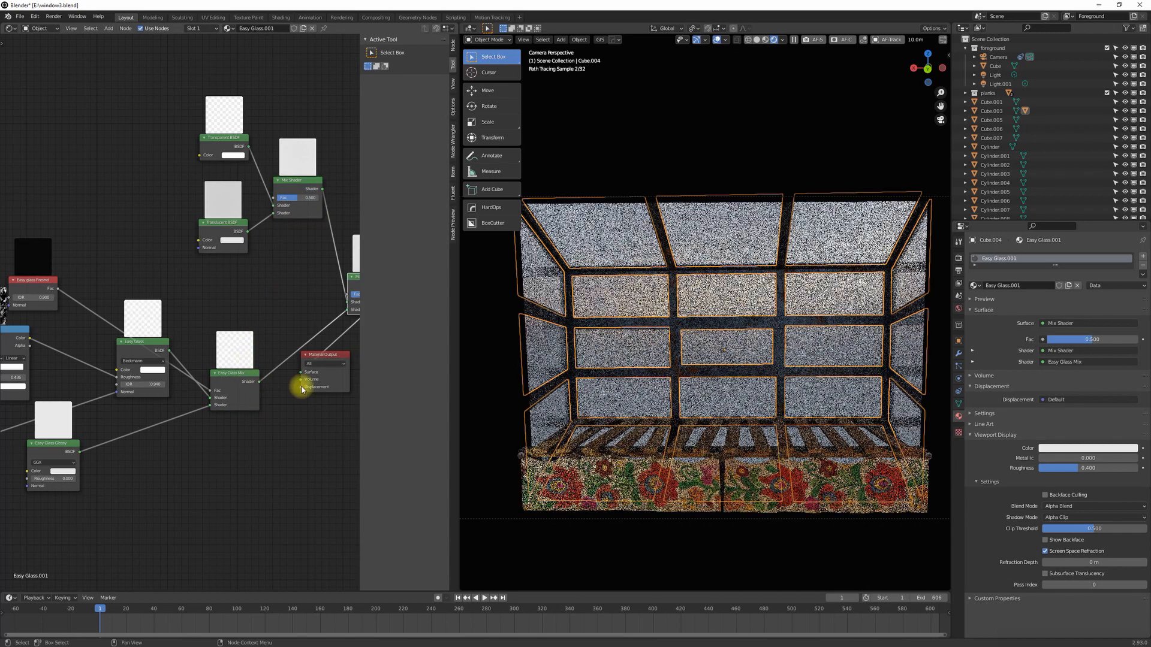
middle_click_drag(303, 386, 255, 395)
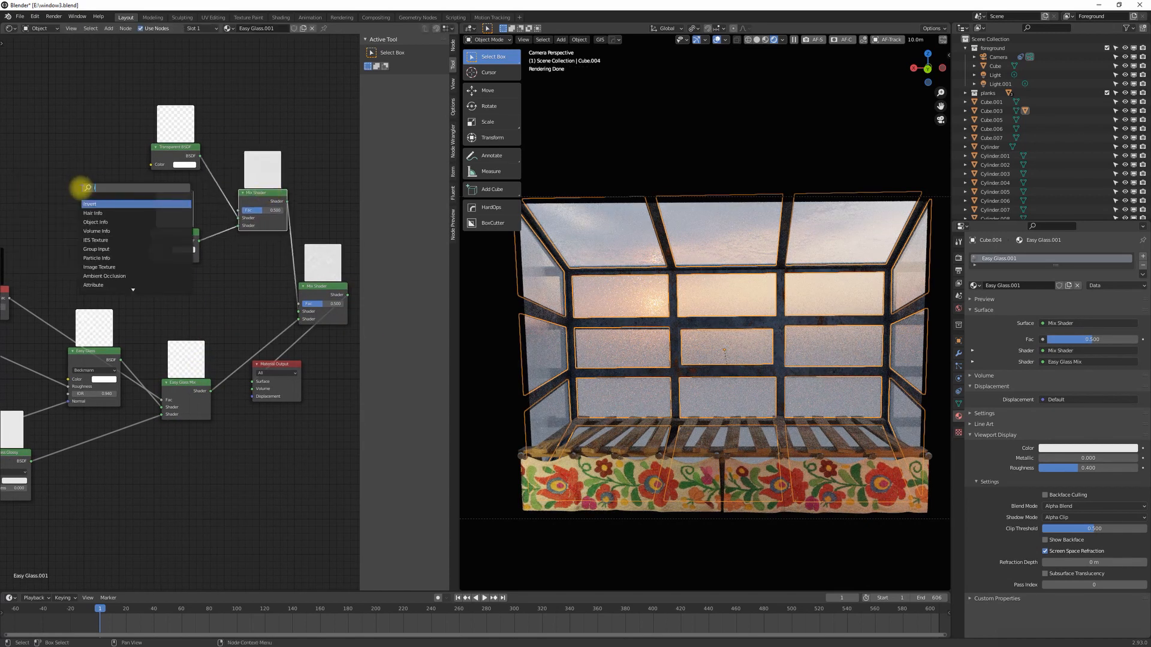
left_click(99, 266)
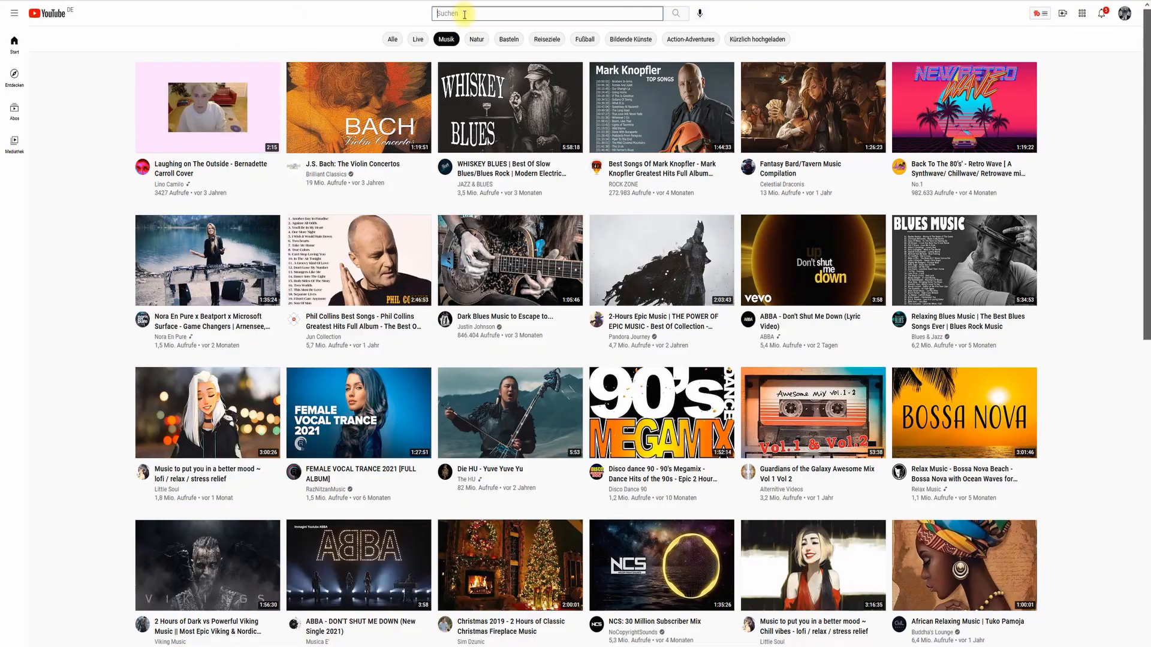
Step: Switch to YouTube, search for "greenscreen rain window" and open the 4k Rain Falling Green Screen video
type("gree")
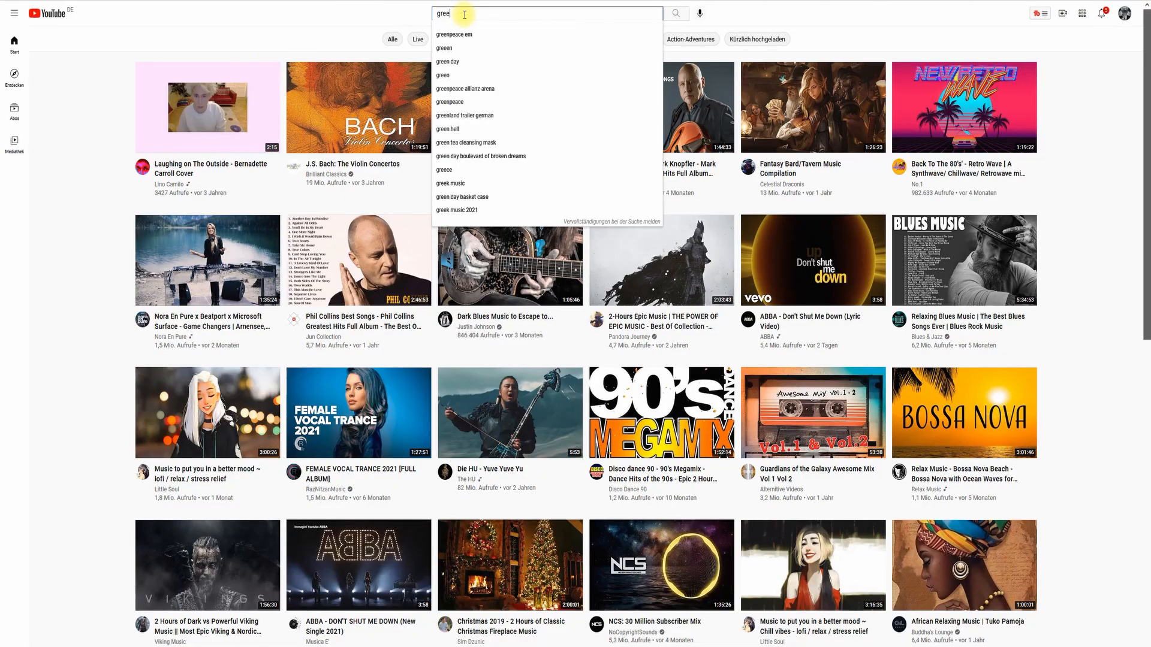
type("nscreen rain window")
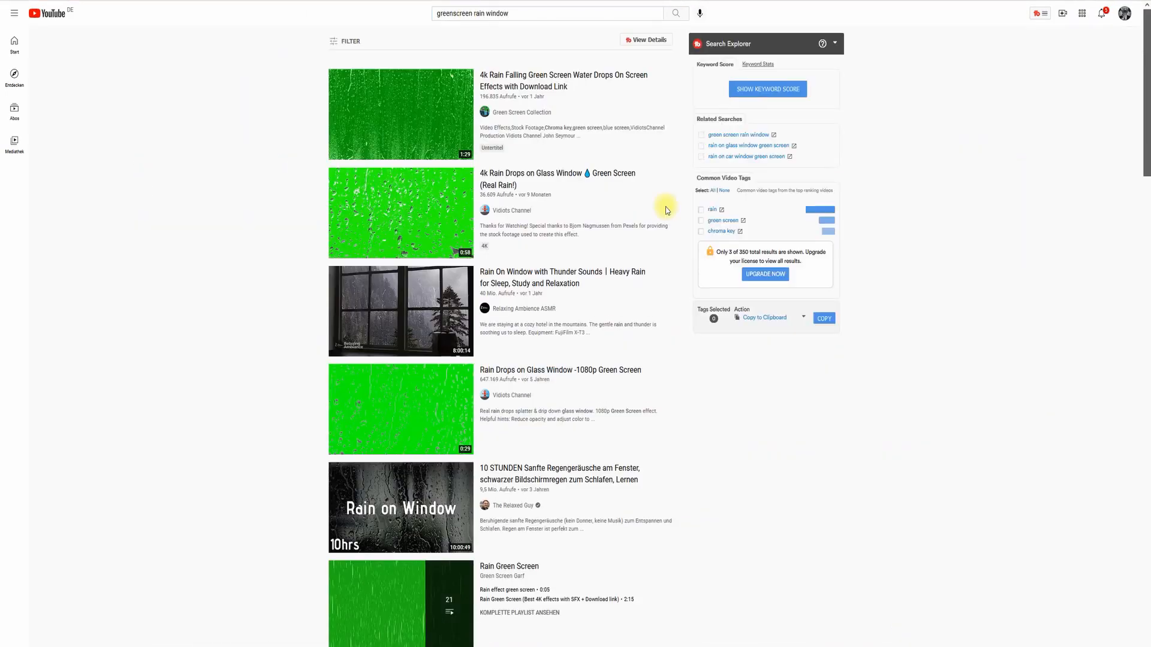
left_click(532, 88)
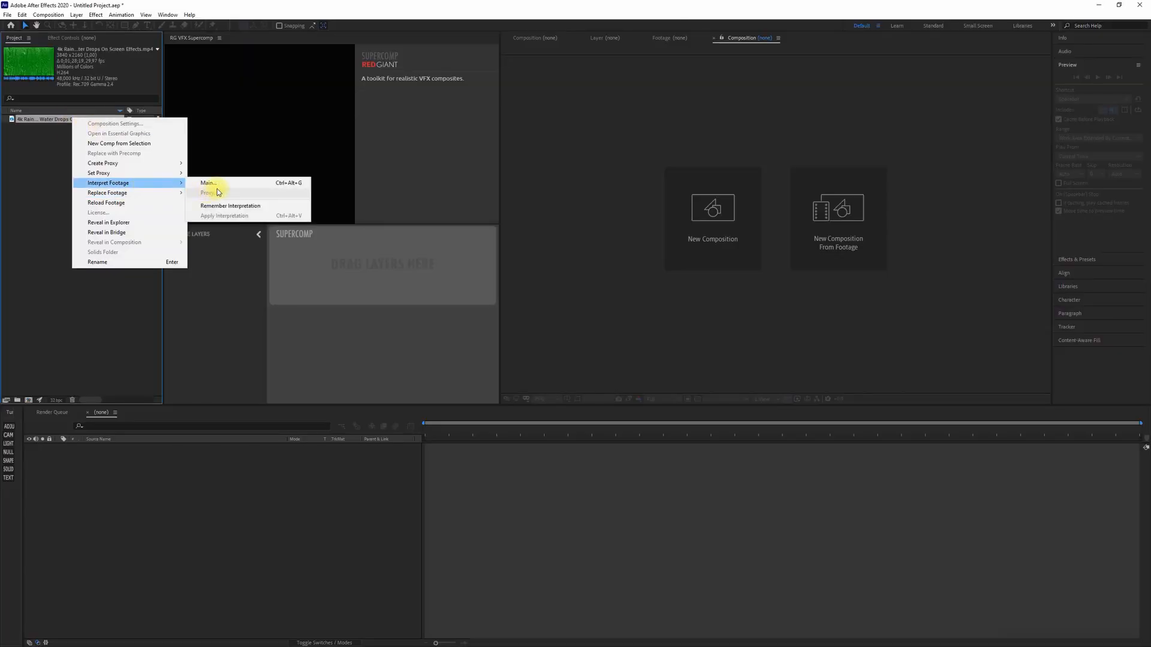
Step: In After Effects, conform the green-screen rain footage to 24 fps and create a composition from it
left_click(209, 183)
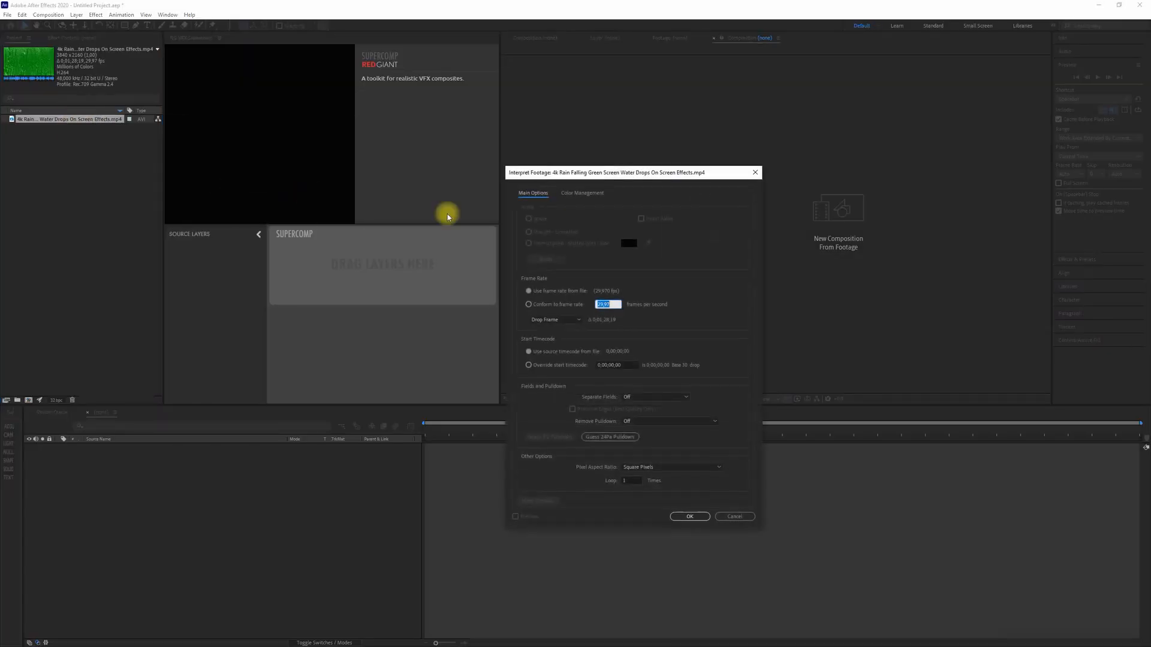
left_click(686, 516)
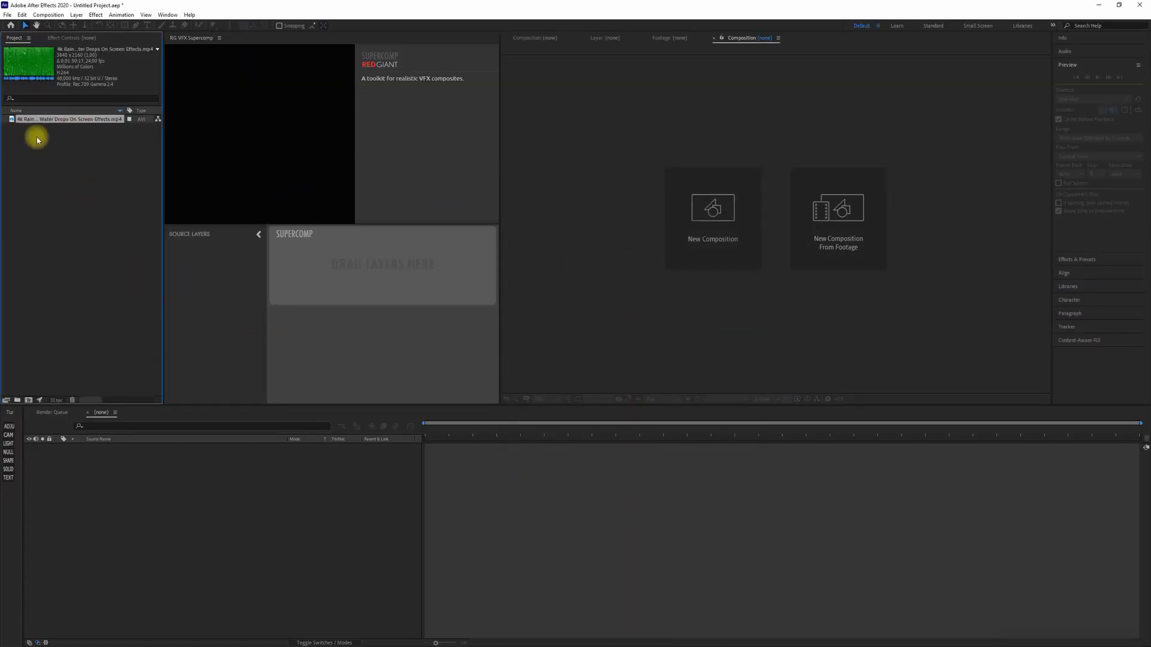
left_click_drag(29, 398, 24, 399)
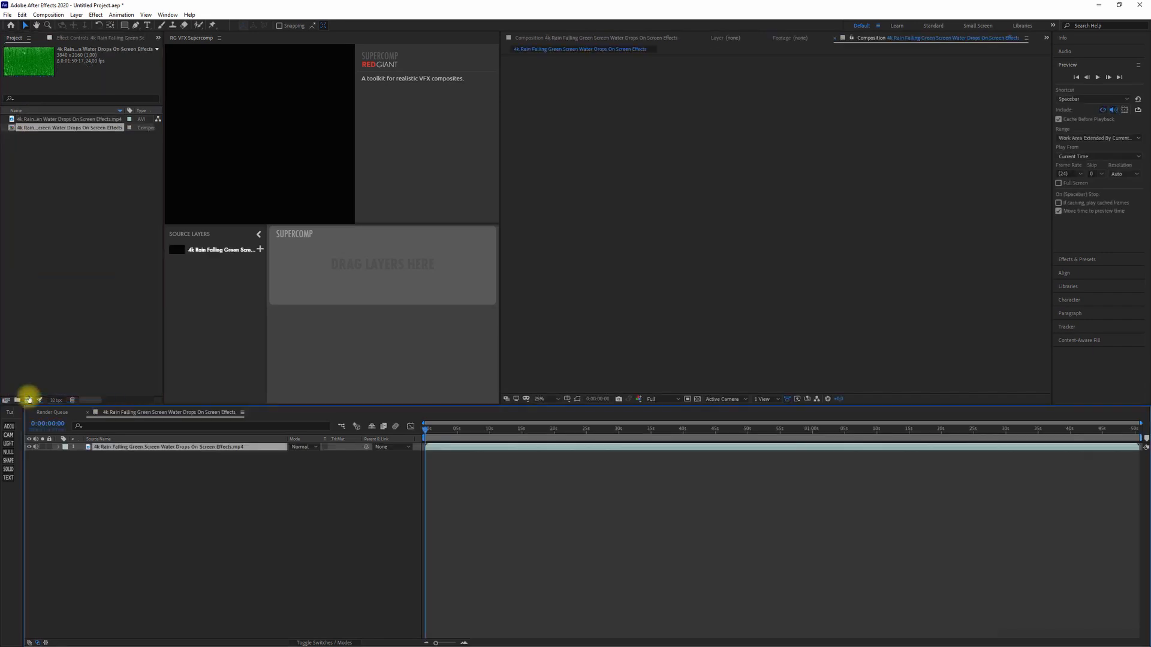
Step: Key out the rain layer's green with Primatte Keyer, enabling its green Spill Killer, and check it against the transparency grid
left_click(528, 428)
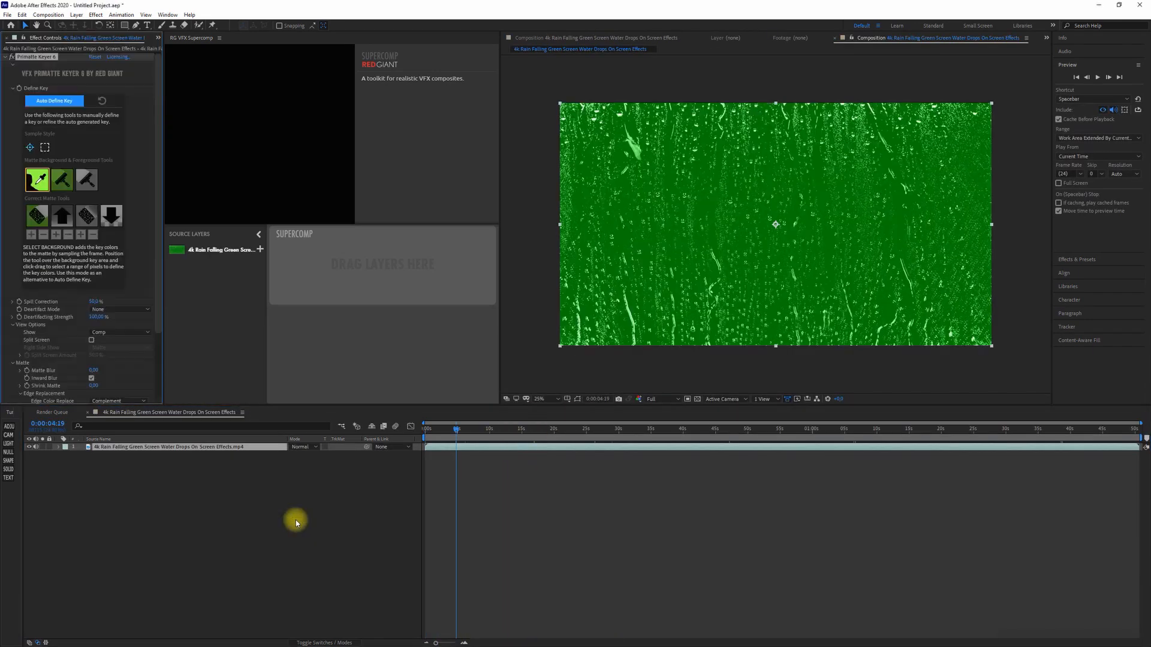
left_click(712, 207)
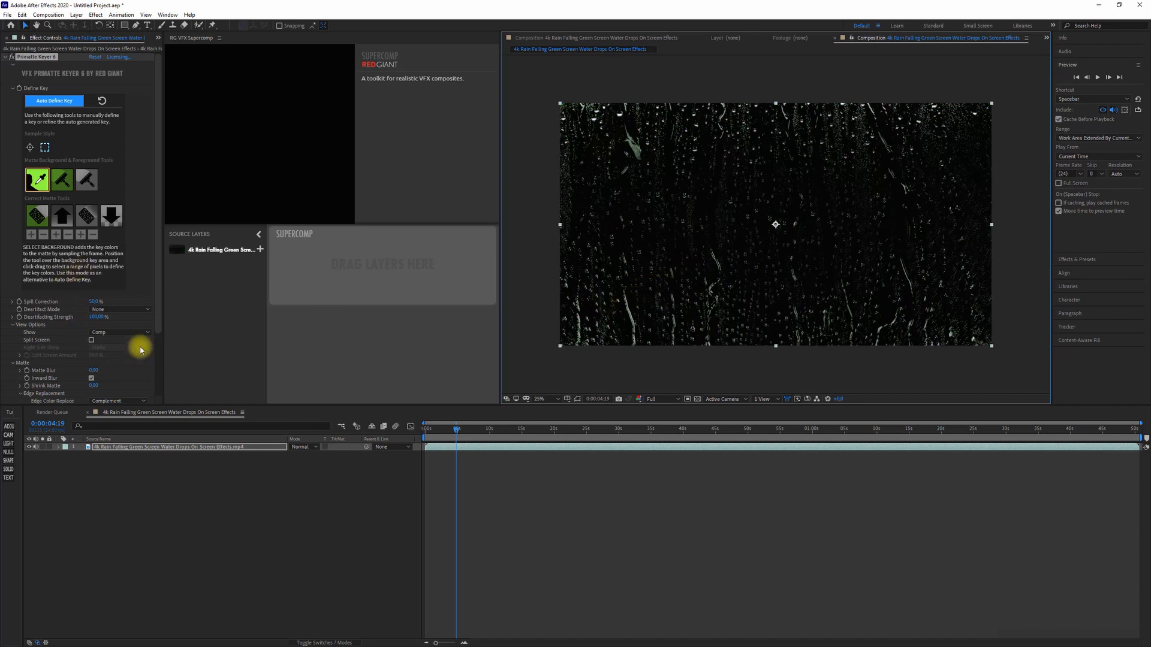
scroll(99, 278, "down", 5)
left_click(698, 397)
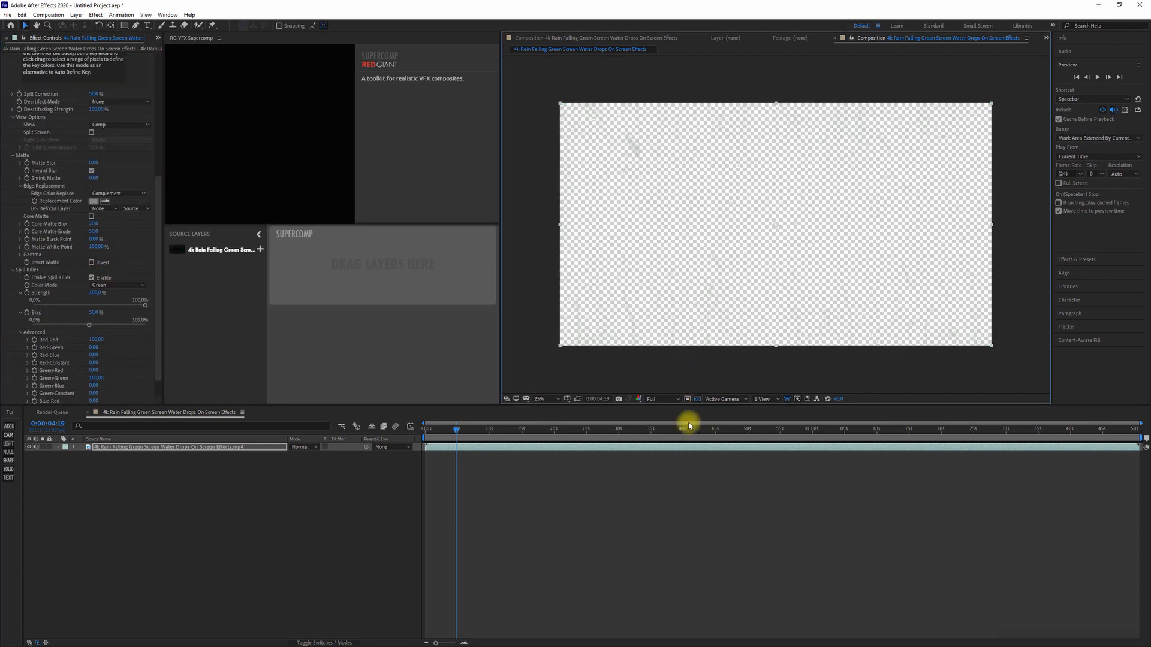
left_click(697, 400)
Step: Add the keyed rain composition from the project to the render queue
left_click(158, 38)
left_click(180, 48)
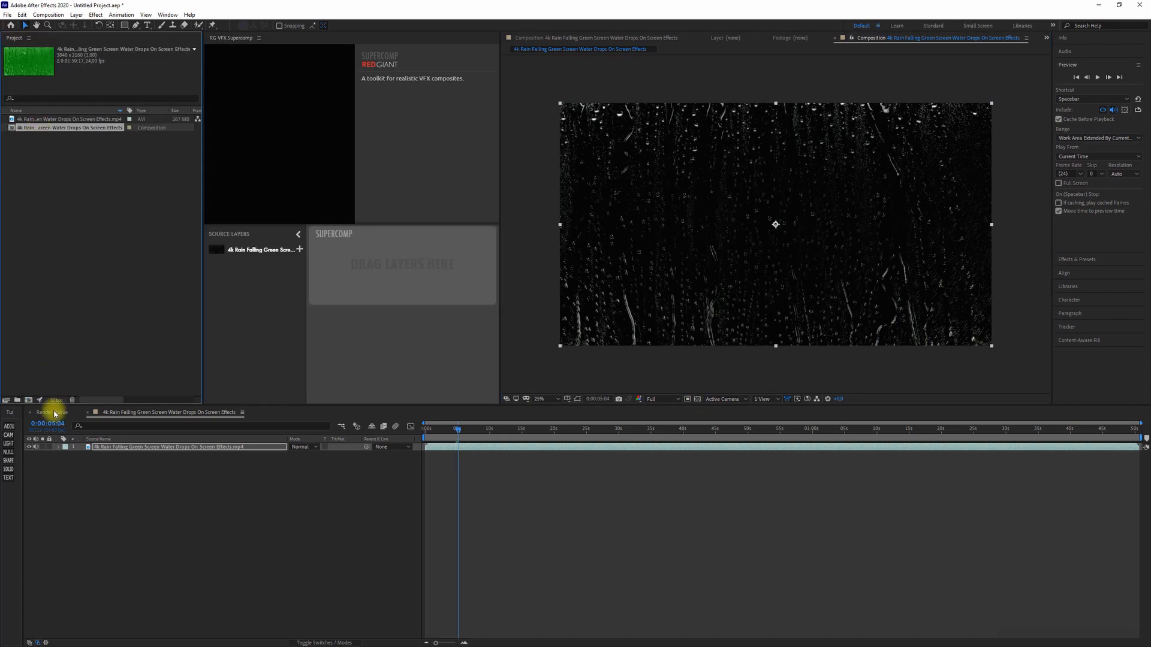
left_click(54, 413)
left_click_drag(70, 128, 97, 511)
Step: Set the rain render's output module to a PNG Sequence with RGB + Alpha channels and accept the settings
left_click(99, 472)
left_click(475, 219)
left_click(472, 295)
left_click(486, 259)
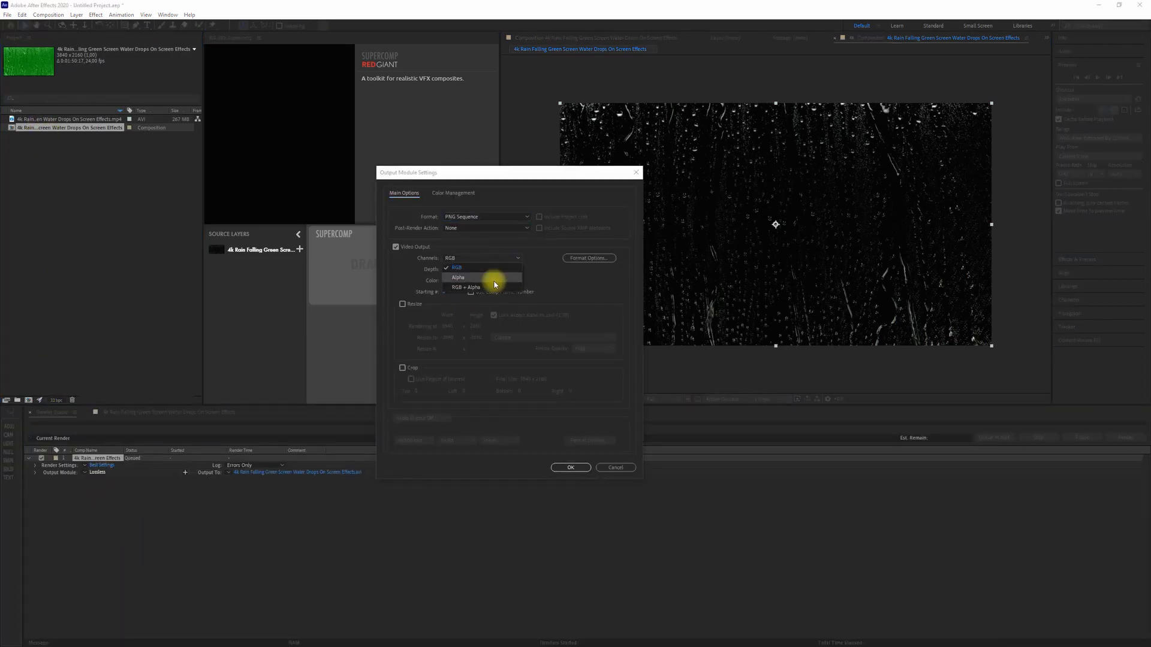
left_click(493, 288)
left_click(571, 467)
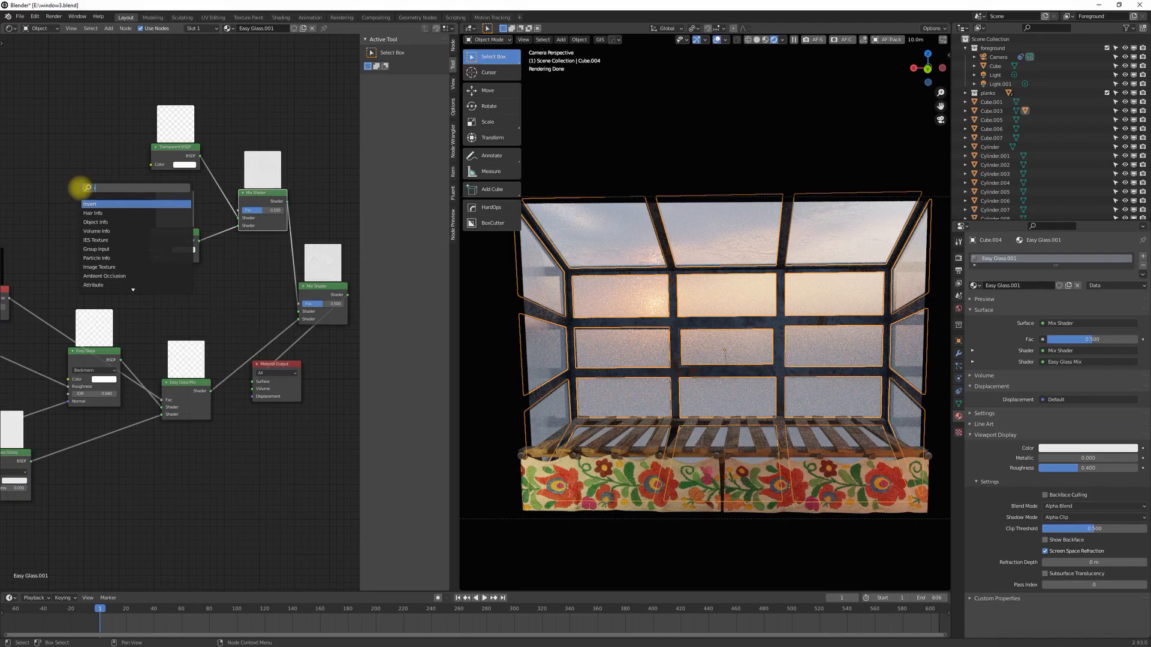
Step: Switch to Blender, load the rain PNG sequence in an Image Texture driving the glass Mix Shader factor, and check the panes
left_click(96, 191)
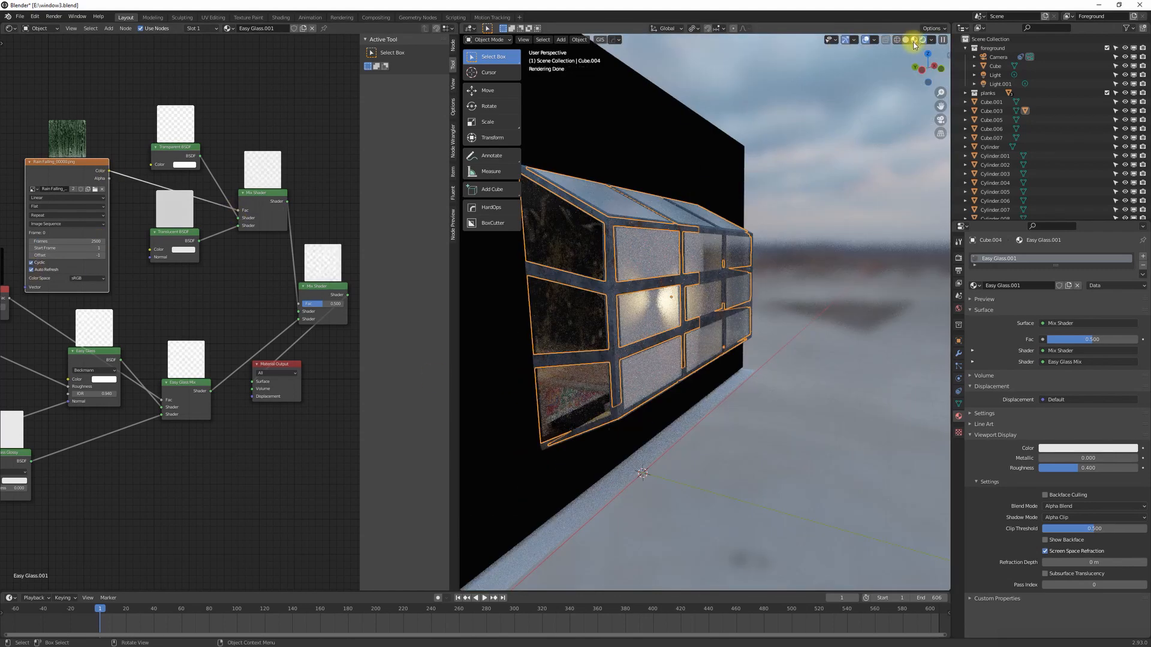
middle_click_drag(663, 383, 757, 315)
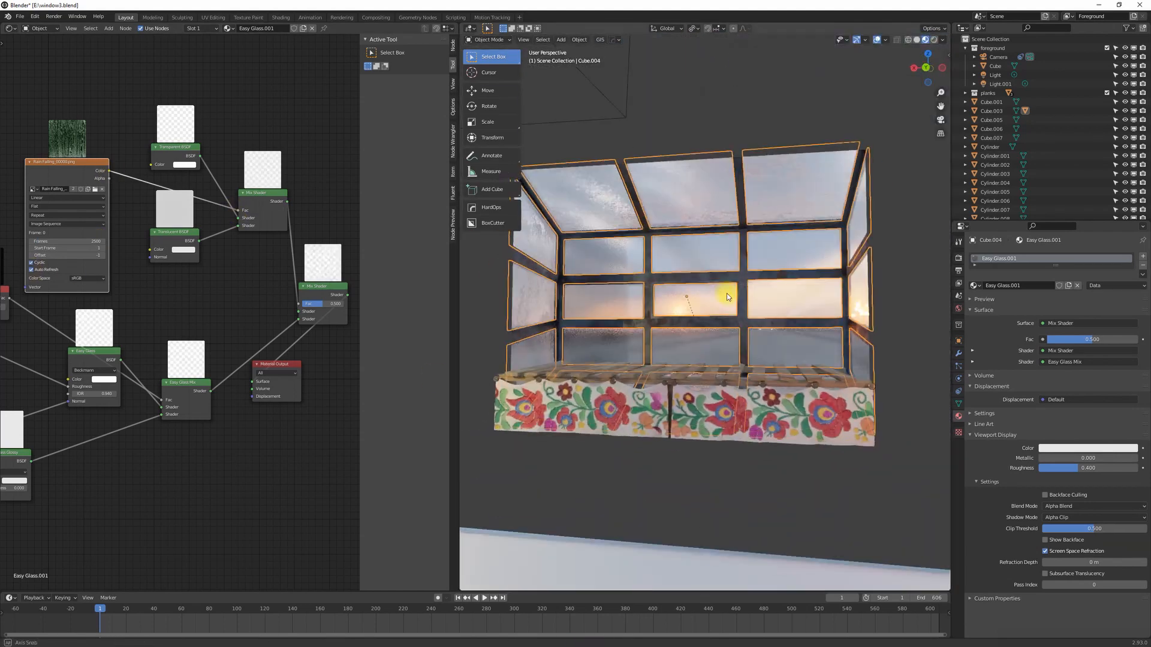
scroll(757, 315, "up", 5)
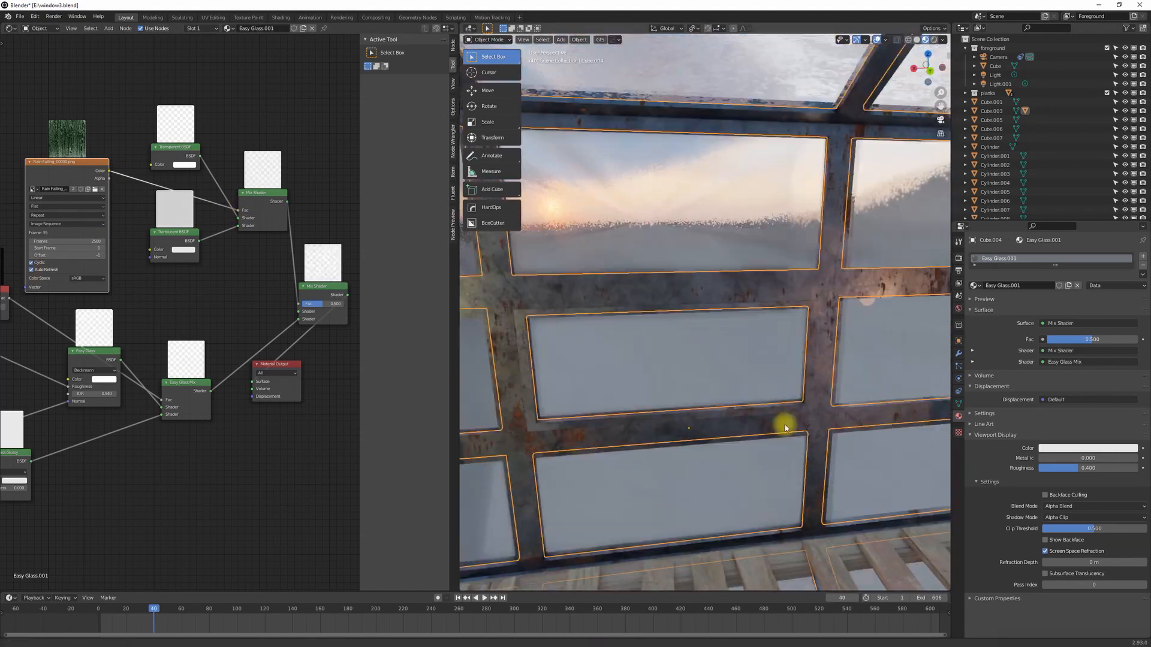
middle_click_drag(784, 424, 668, 434)
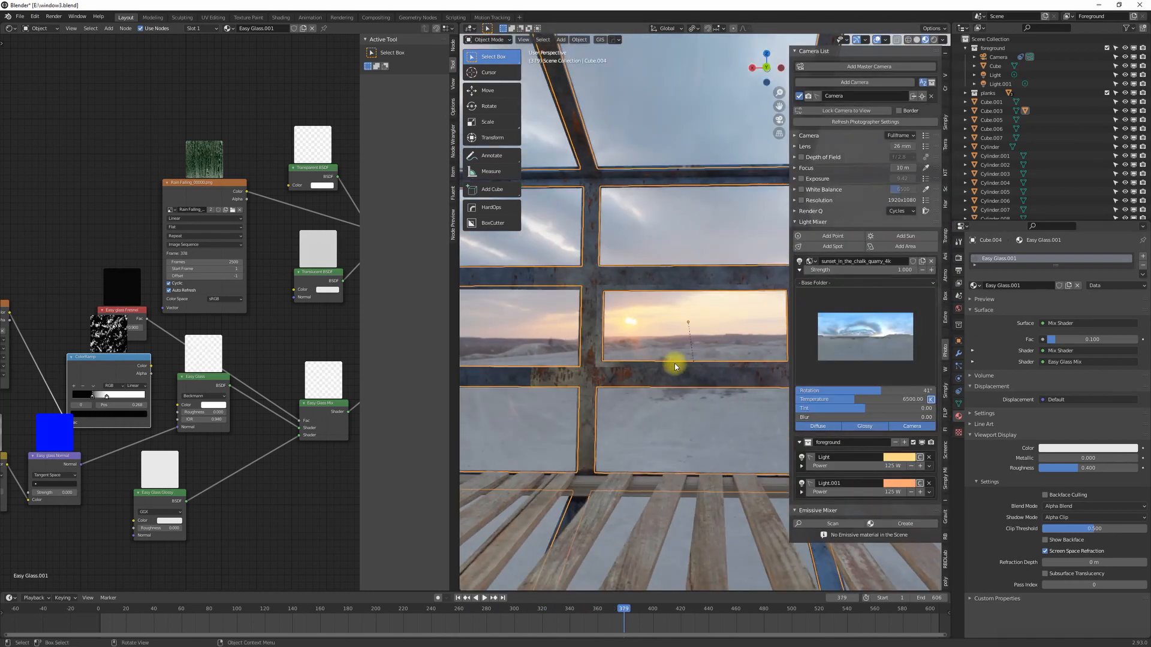
Step: Insert a ColorRamp between the rain image sequence and the Mix Shader factor and adjust its stops
key("shift+a")
type("ra")
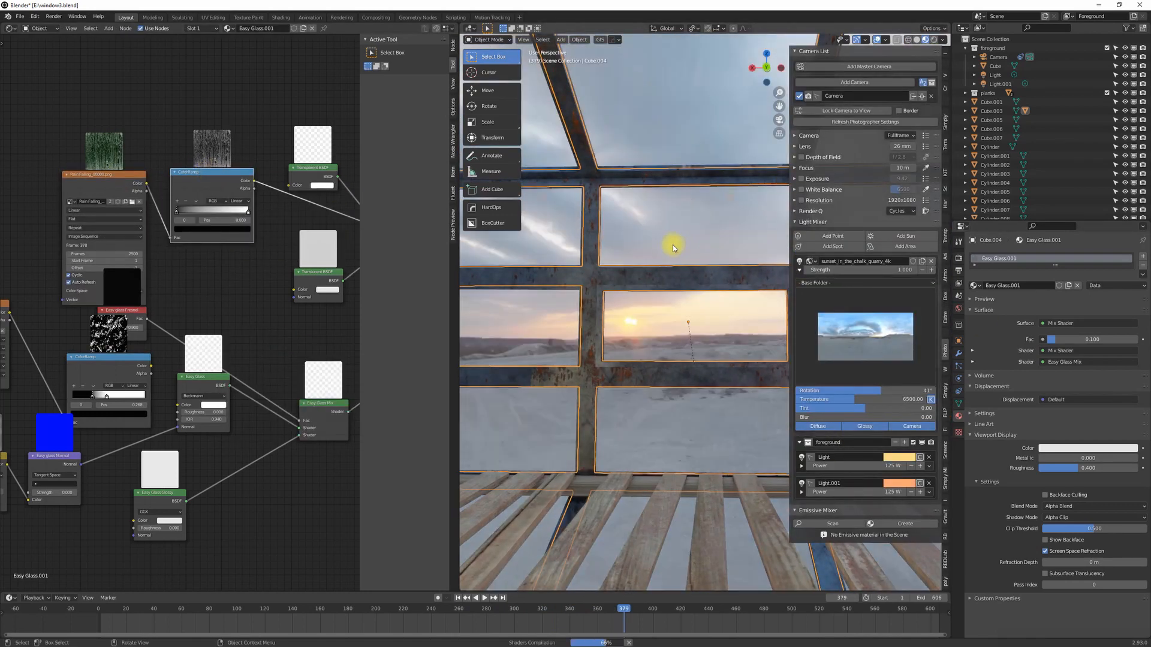
left_click_drag(180, 211, 192, 198)
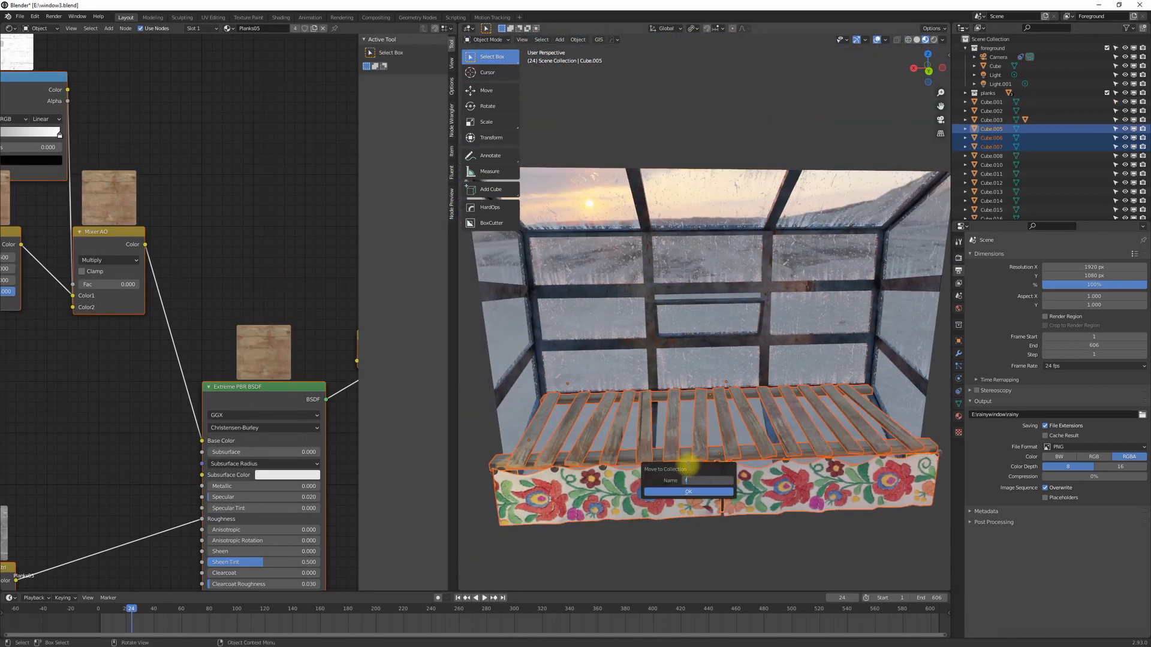
Step: Move the selected planks and curtains into a new collection named front and create a second view layer
type("ront")
key("Return")
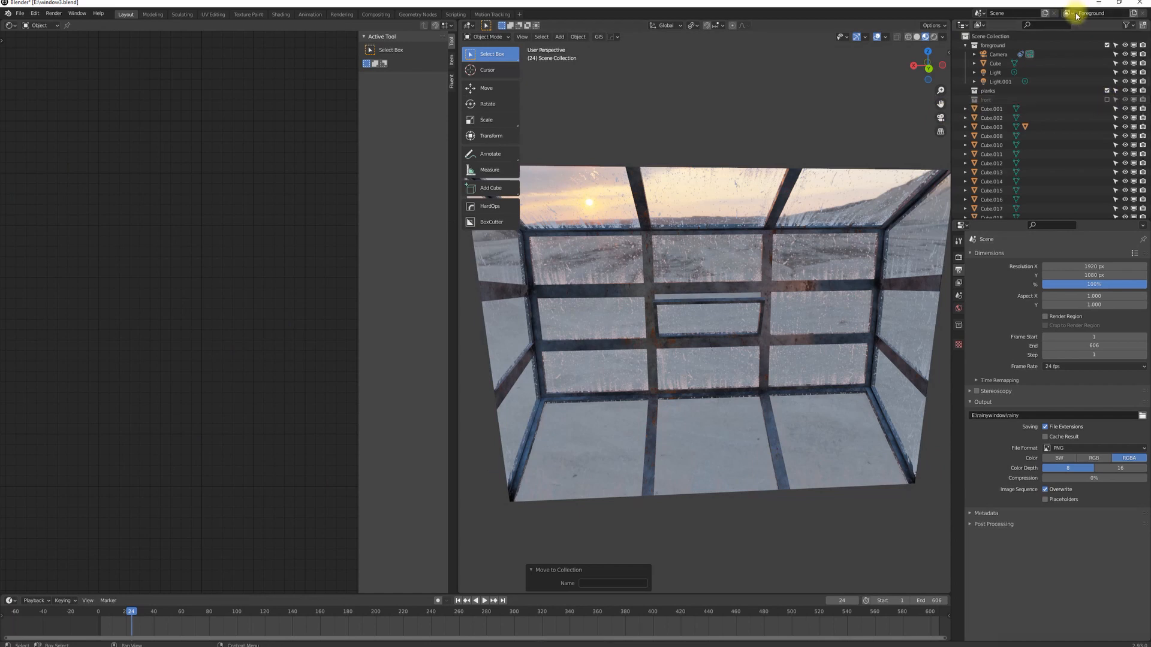
left_click(1090, 37)
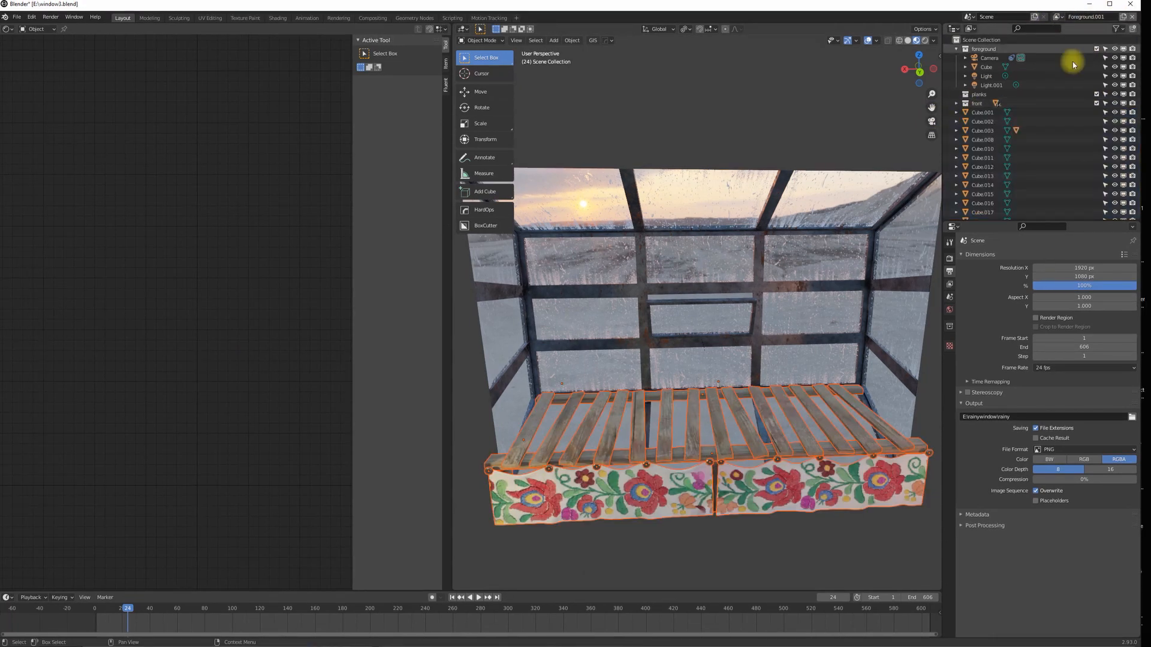
Step: Move all remaining window frame and glass objects, including the tilted centre pane, into the foreground collection
left_click(987, 76)
scroll(983, 120, "down", 5)
left_click(979, 207, "shift")
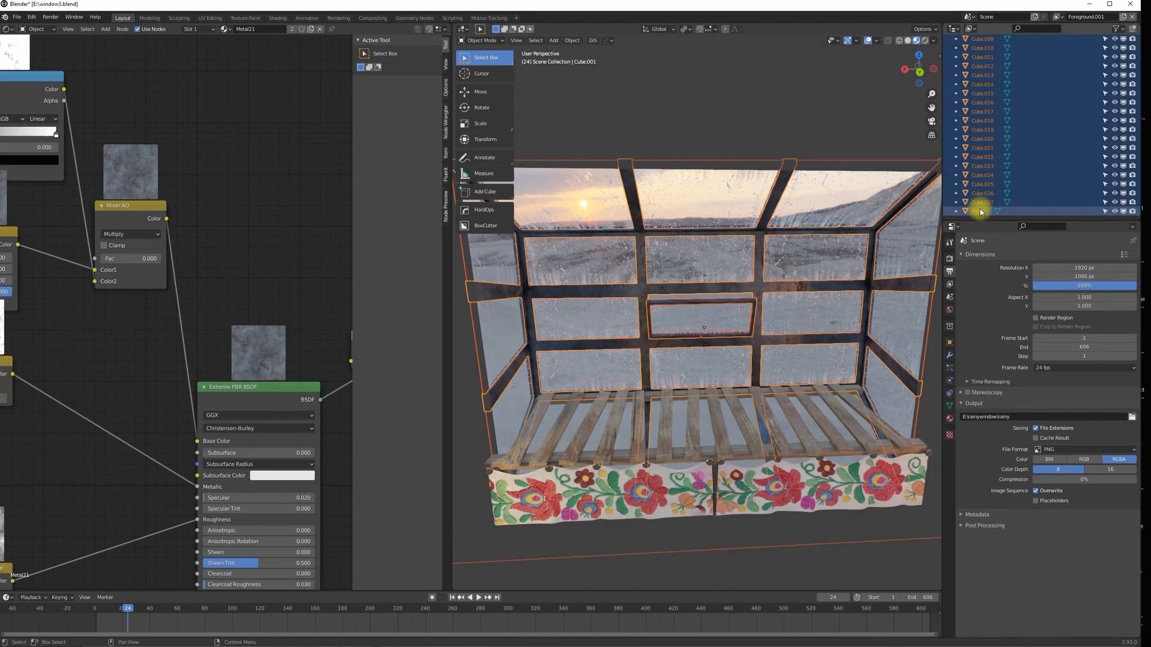
key("m")
left_click(968, 189)
left_click(1097, 50)
left_click(1096, 49)
left_click(730, 313)
left_click_drag(982, 76, 979, 58)
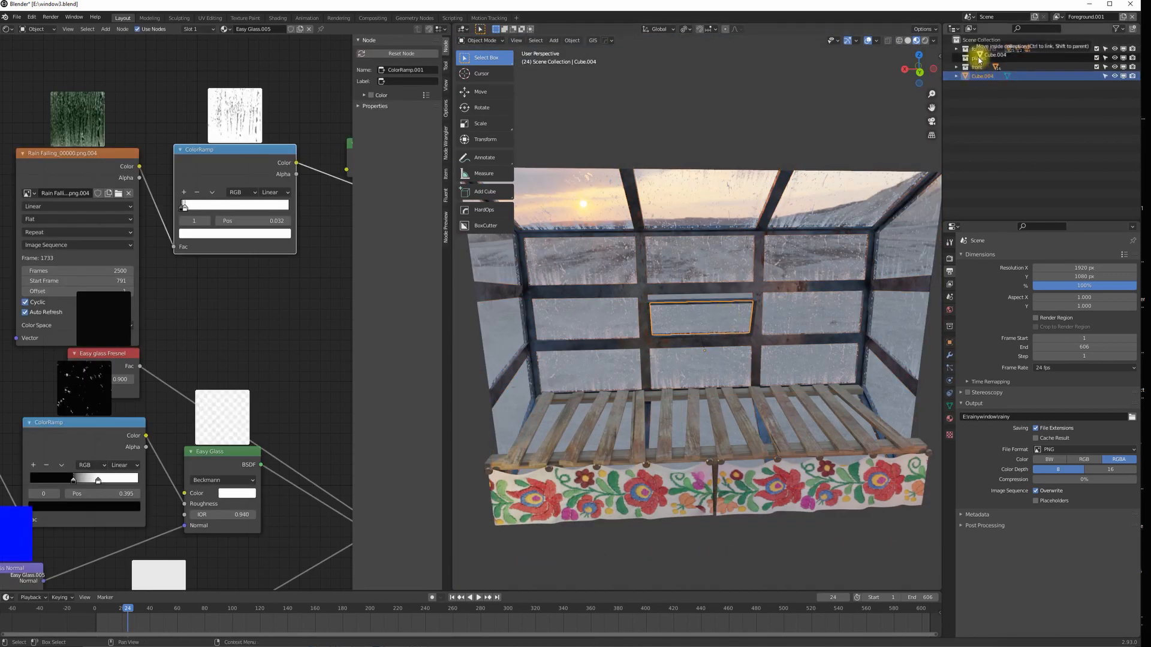
Step: Exclude the foreground collection from the Foreground.001 view layer and switch back to the Foreground view layer
left_click(1097, 49)
left_click(1059, 17)
left_click(1054, 31)
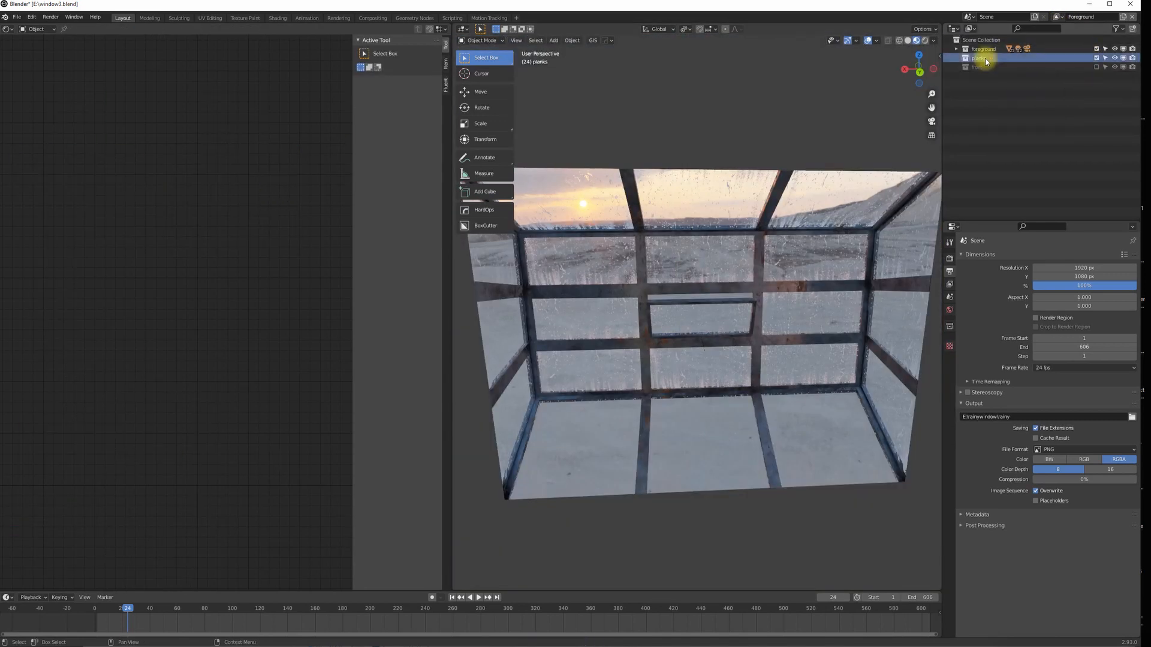
Step: Add a File Output node to the compositor, fed by the Render Layers image
key("shift+a")
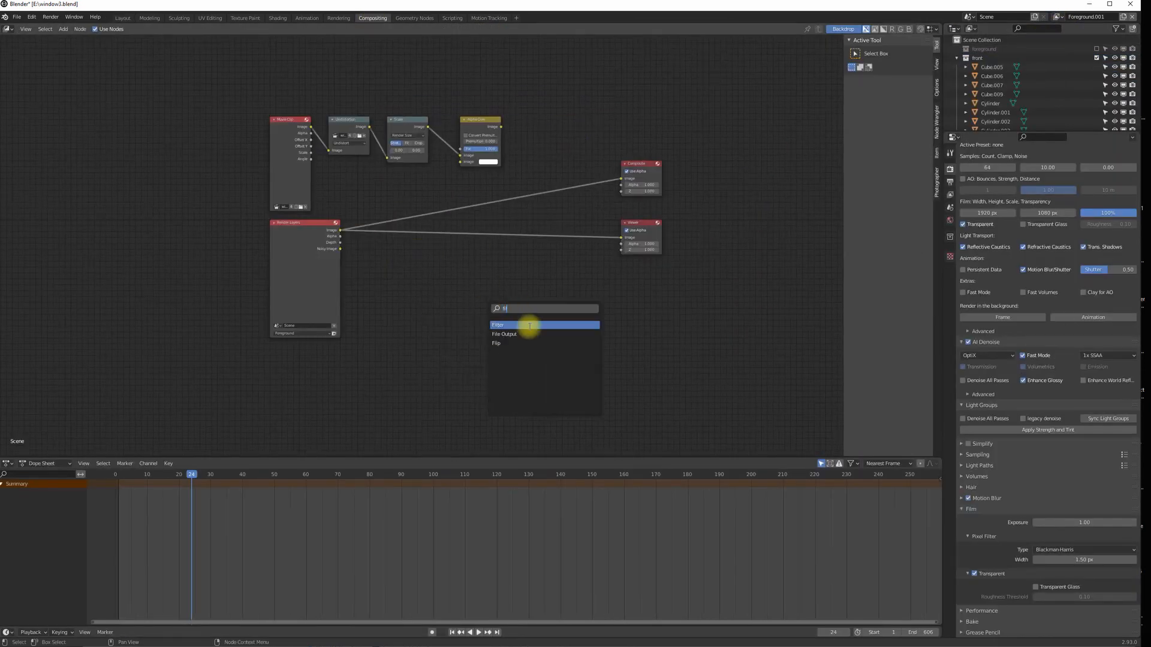
left_click(529, 334)
scroll(534, 302, "up", 2)
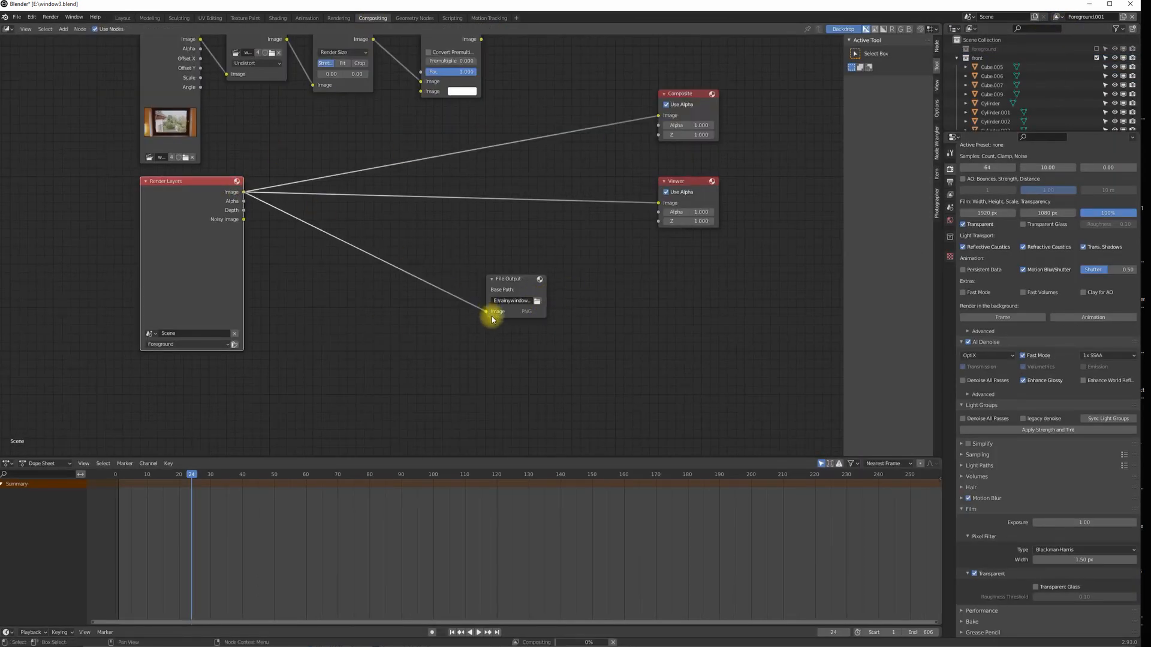
left_click_drag(492, 319, 544, 226)
Step: Cut the links to the Composite and Viewer nodes and duplicate the Render Layers node
right_click_drag(651, 141, 438, 218, "ctrl")
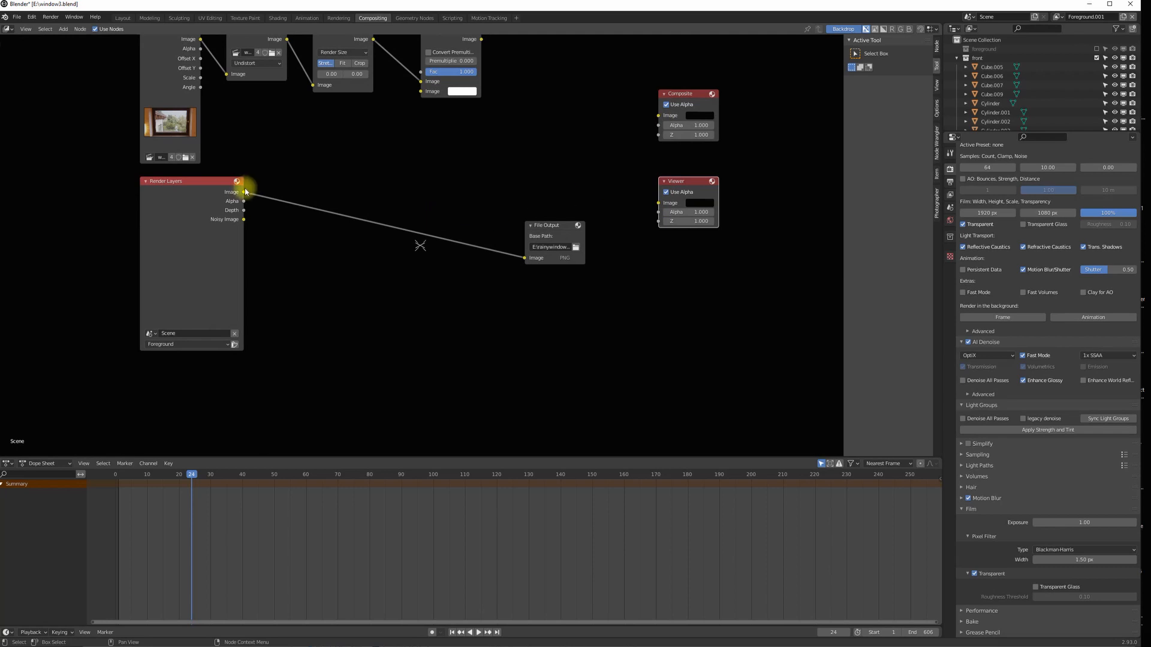
left_click(209, 279)
key("shift+d")
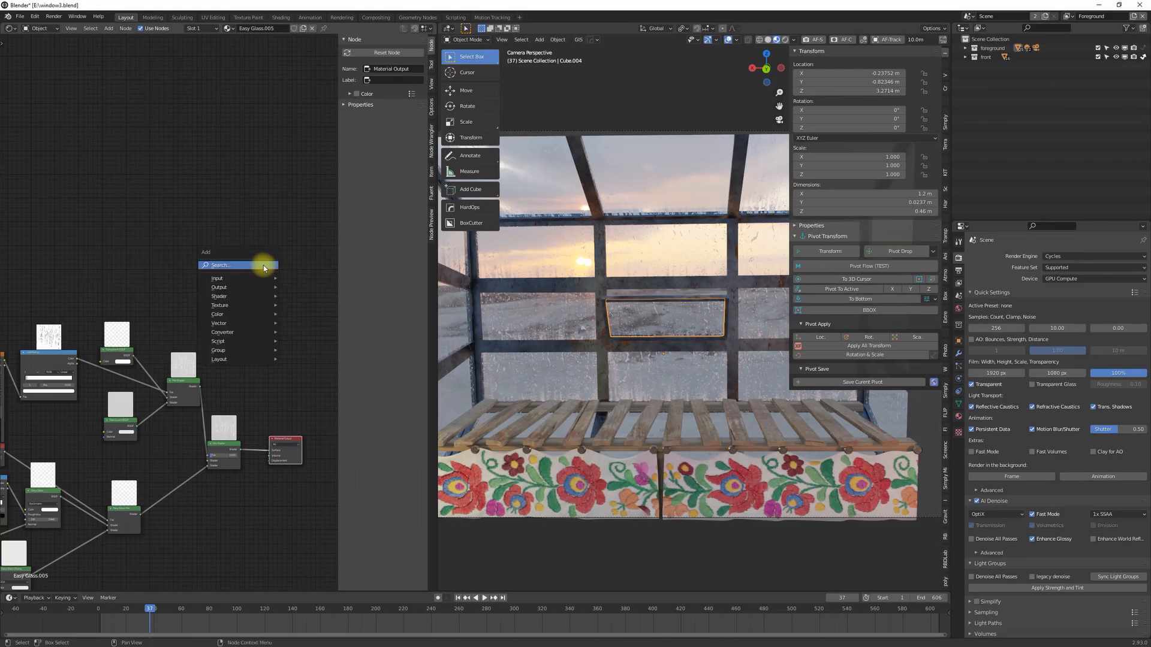
Step: Add a Mix Shader to the tilted pane's material and drive its factor with a Gradient Texture
key("shift+a")
left_click(250, 349)
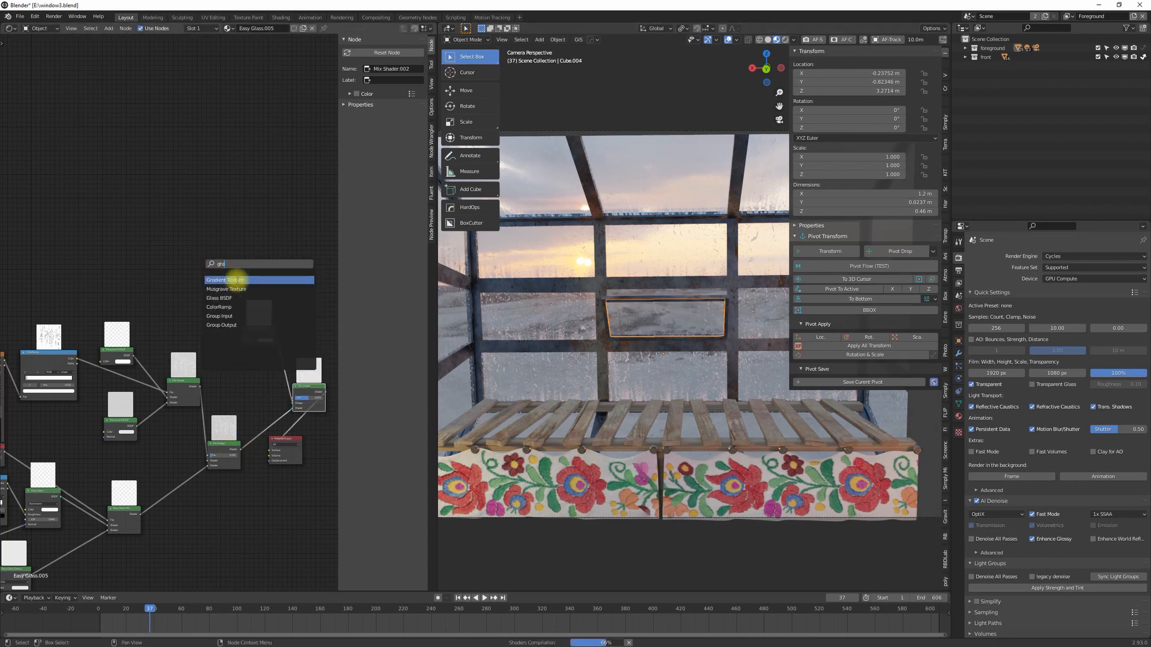
left_click(238, 280)
left_click(180, 275)
left_click_drag(205, 289, 294, 396)
Step: Insert a ColorRamp between the Gradient Texture and the pane's new Mix Shader factor
key("shift+a")
left_click(218, 332)
type("ra")
key("Return")
left_click(272, 304)
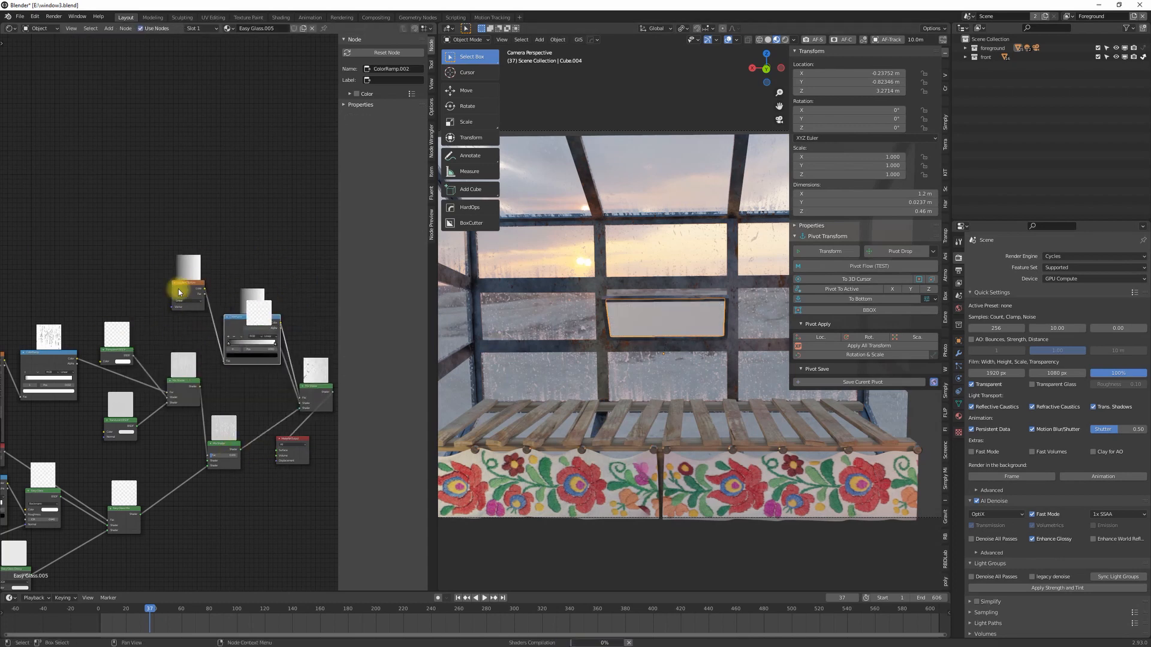
Step: Rearrange the gradient nodes, add Texture Coordinate and Mapping nodes to the Gradient Texture, and preview the animation on the pane
left_click_drag(244, 316, 246, 218)
left_click_drag(188, 283, 163, 217)
key("ctrl+t")
scroll(611, 424, "up", 4)
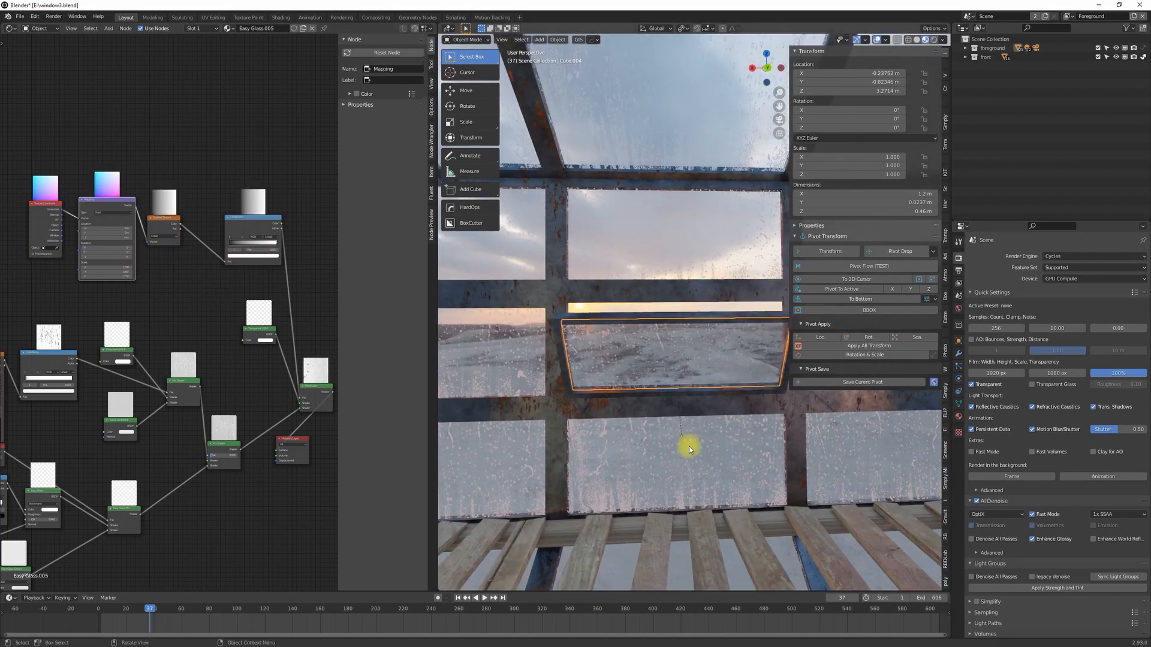
key("space")
key("space")
key("n")
scroll(706, 408, "down", 2)
Step: Edit the metal window frame's mesh and add offset edge loops along both sides of the bars' centre edges
left_click(626, 367)
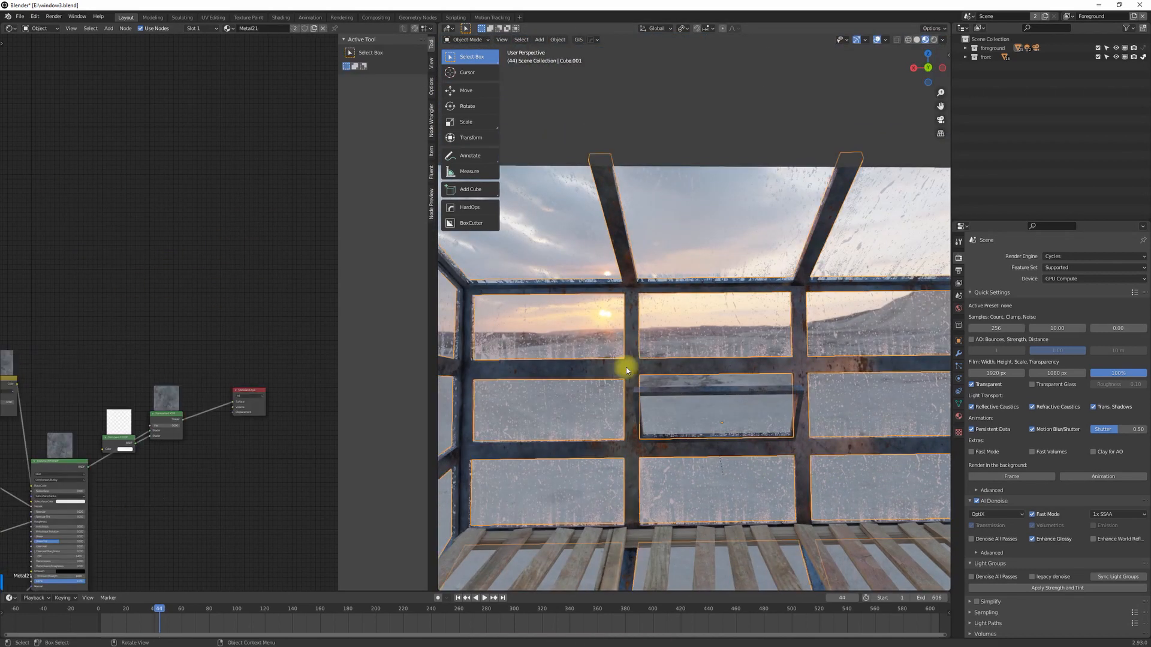
key("Tab")
middle_click_drag(626, 367, 696, 408, "shift")
scroll(697, 408, "up", 1)
scroll(697, 408, "up", 5)
key("ctrl+shift+r")
key("w")
Step: Select the narrow strip faces along the frame's bars and adjust the selection around the bar intersections
scroll(656, 325, "up", 8)
left_click(835, 334, "shift")
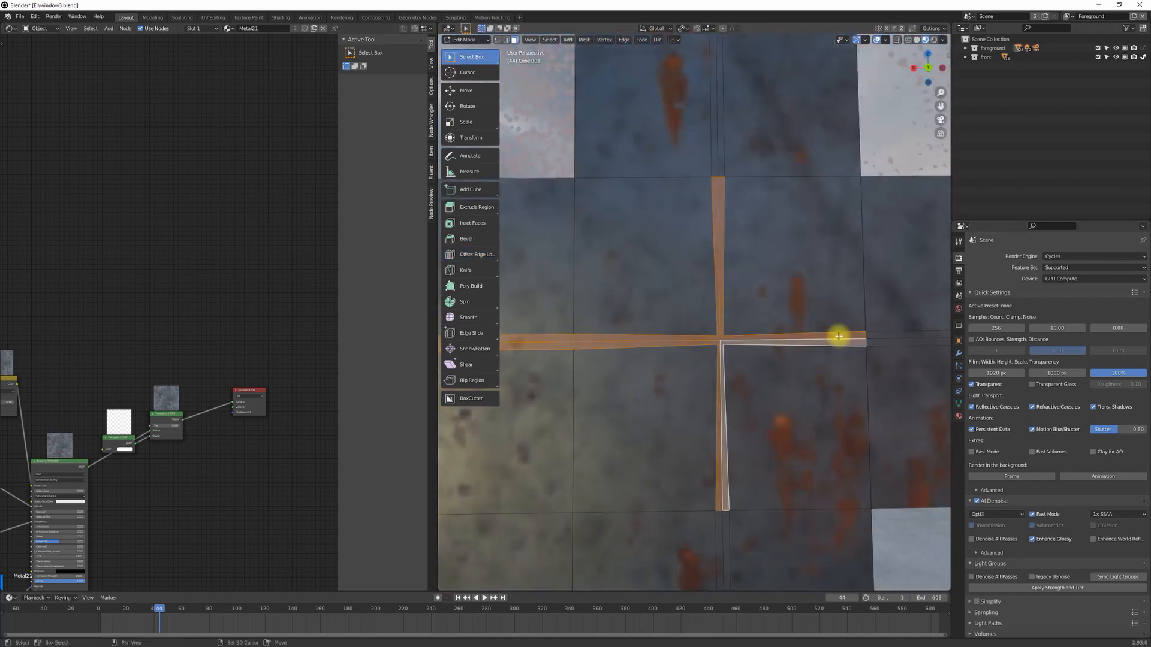
left_click(784, 429, "shift")
middle_click_drag(835, 334, 671, 329, "shift")
left_click(665, 359, "shift")
scroll(835, 346, "down", 4)
middle_click_drag(836, 345, 637, 280, "shift")
scroll(717, 331, "up", 2)
left_click(591, 318, "shift")
left_click(542, 326, "shift")
left_click(709, 312, "shift")
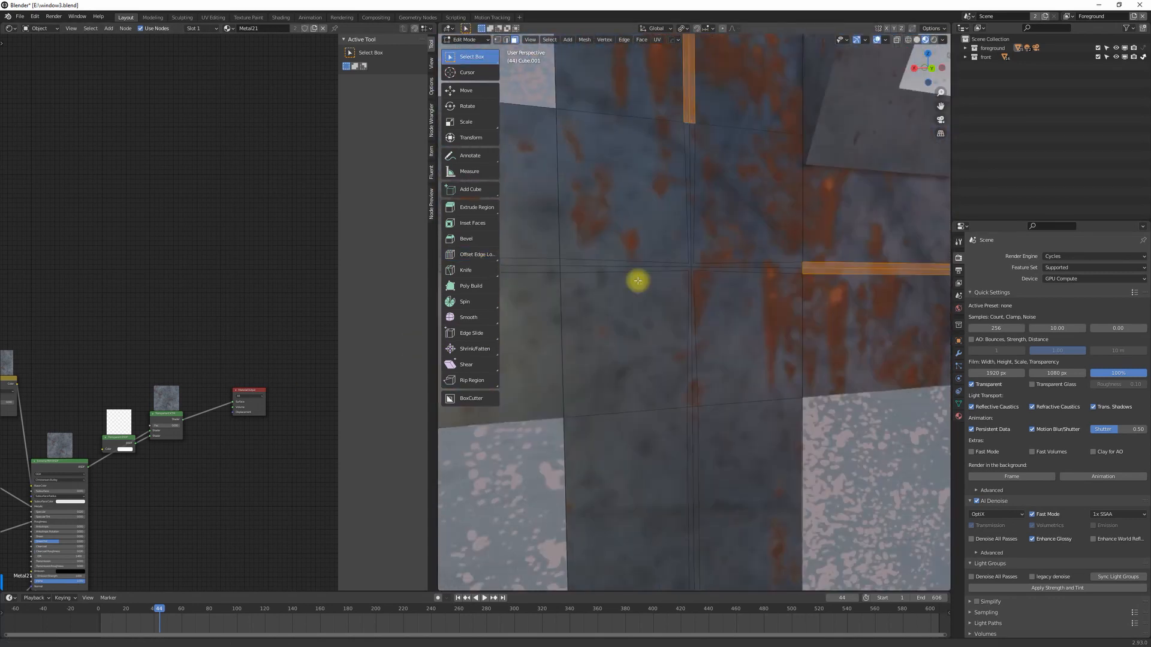
left_click(703, 383, "shift")
Step: Extrude the selected frame strips about 0.0064 m along the Y axis and inspect the resulting detail
key("e")
key("y")
middle_click_drag(709, 431, 478, 223)
left_click(770, 424)
scroll(771, 424, "down", 5)
scroll(727, 409, "up", 5)
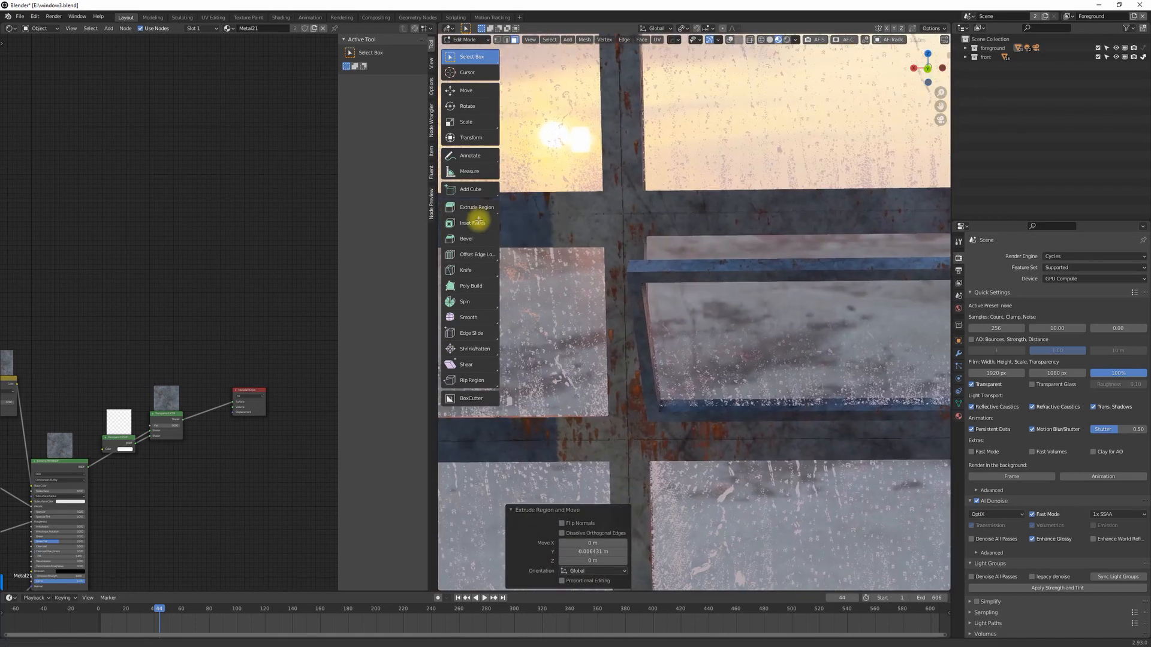
Step: Frame the whole window in the view, save the file and render frame 44
scroll(755, 270, "down", 10)
scroll(755, 270, "up", 6)
middle_click_drag(755, 270, 755, 259)
key("ctrl+s")
key("F12")
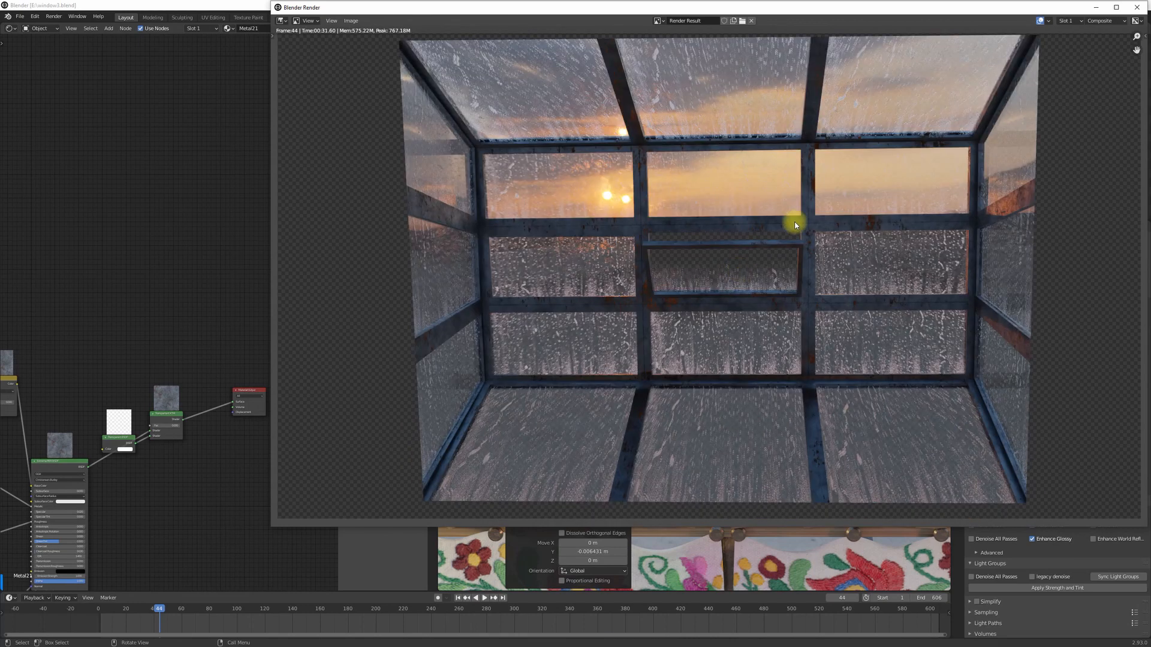
Step: Examine the rendered frame, glass and rain drops up close, toggling between the render result and the 3D scene
scroll(848, 231, "down", 2)
scroll(745, 265, "up", 4)
scroll(697, 274, "down", 2)
scroll(854, 192, "down", 2)
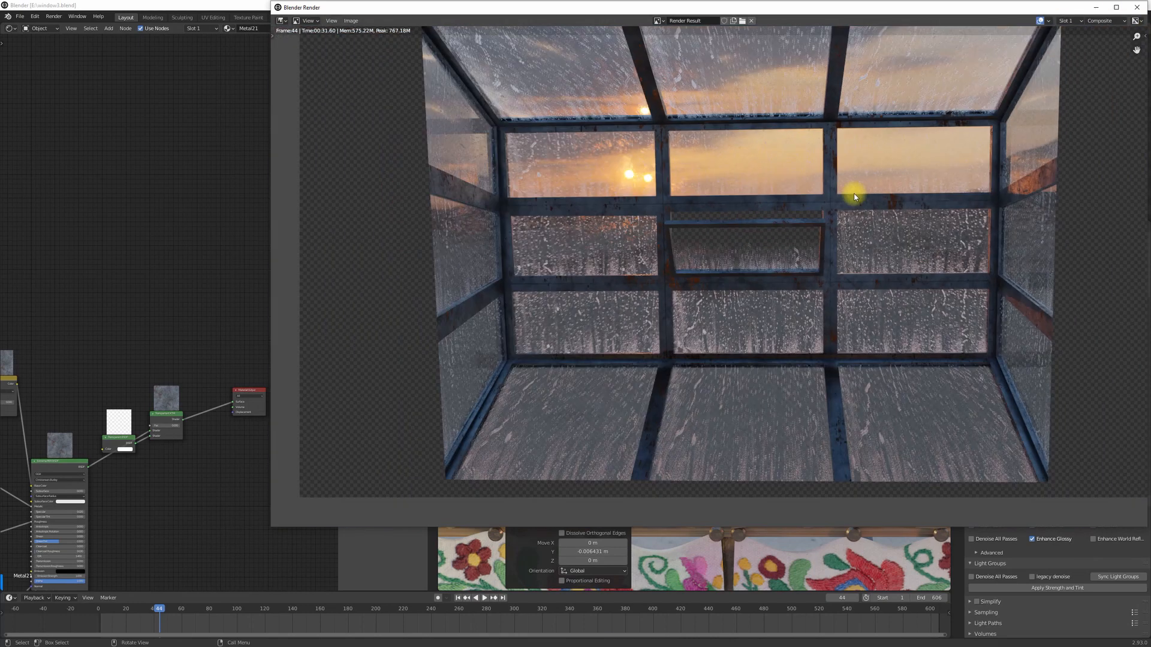
key("F11")
key("F11")
key("F11")
scroll(689, 472, "down", 4)
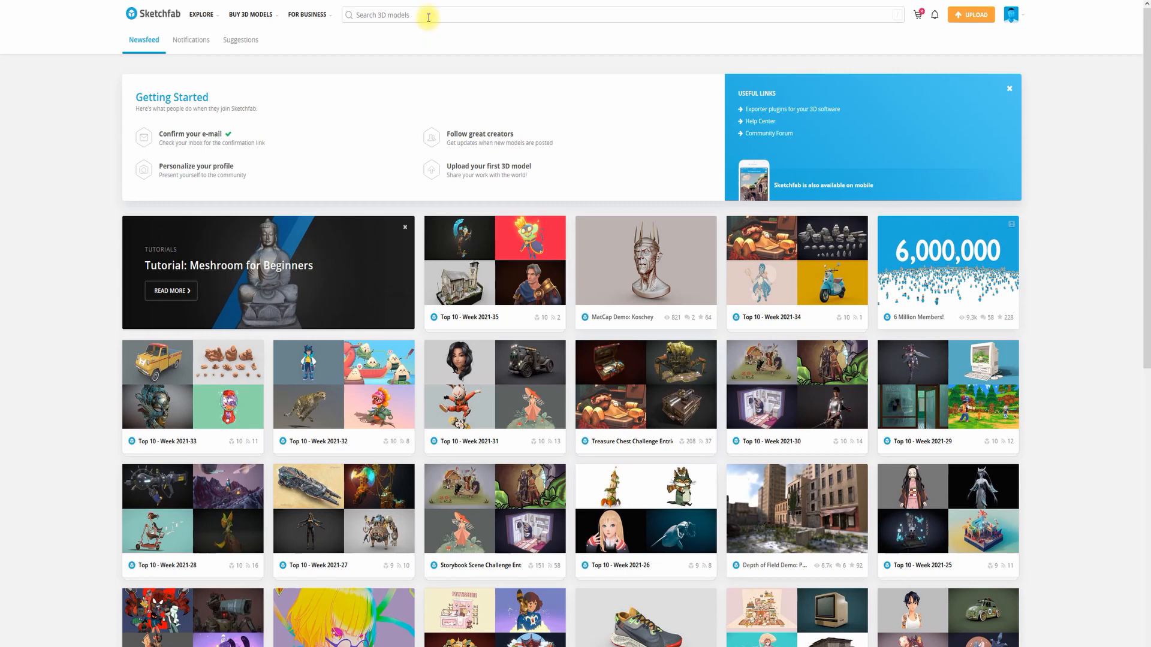
Step: Search Sketchfab for "king kong" and open the download options of Kong 2021 Model (Highest Quality)
left_click(429, 17)
type("kin")
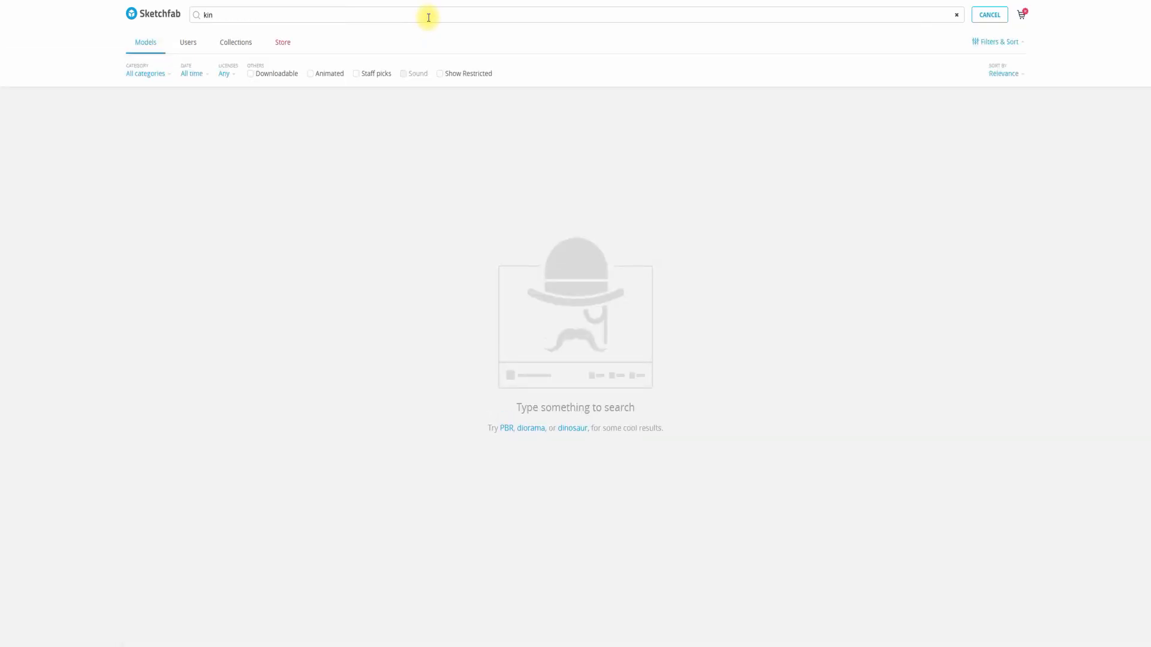
type("g kong")
left_click(377, 324)
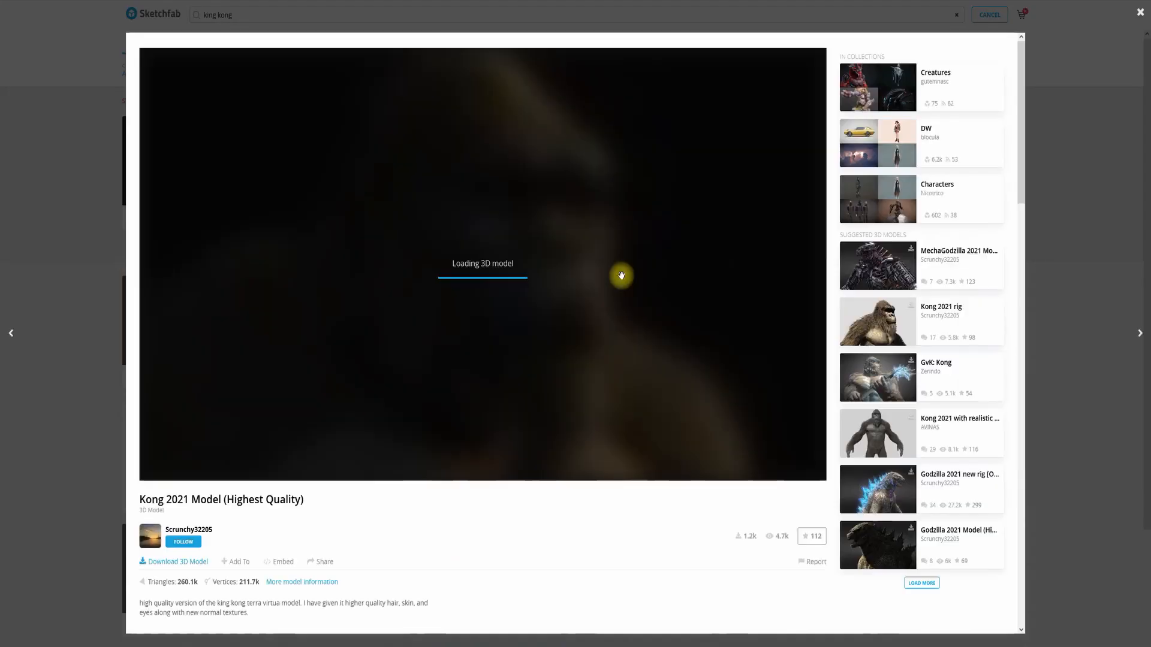
left_click(178, 562)
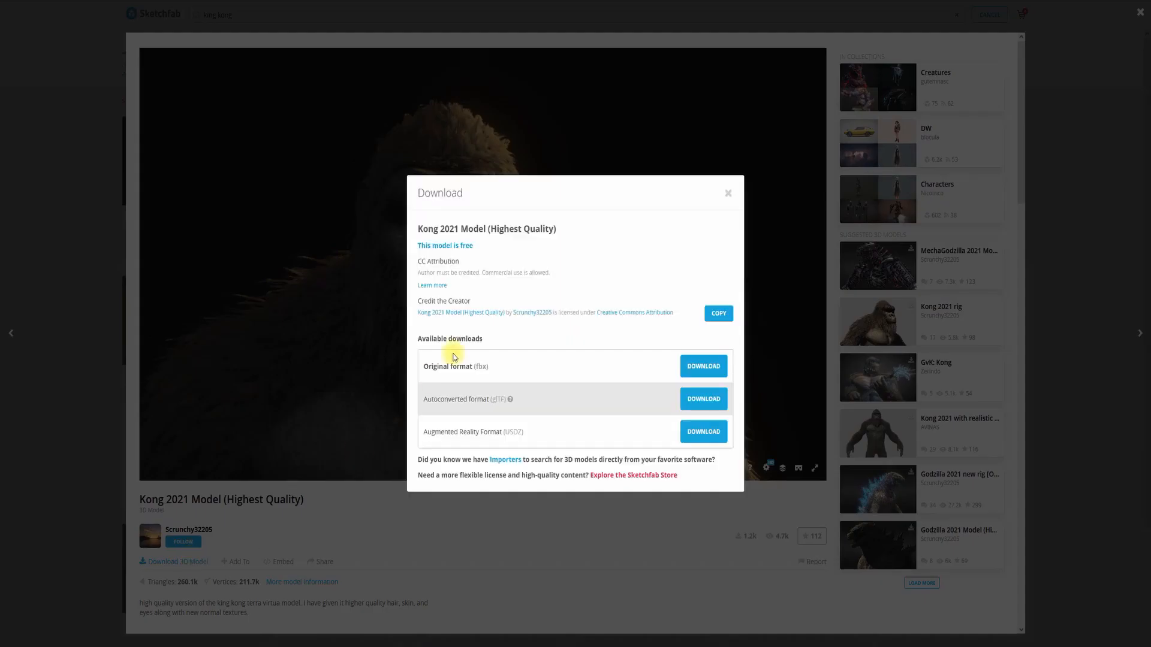
Step: Import the downloaded Kong FBX into a new Blender scene, delete the default cube and frame the model in view
double_click(412, 192)
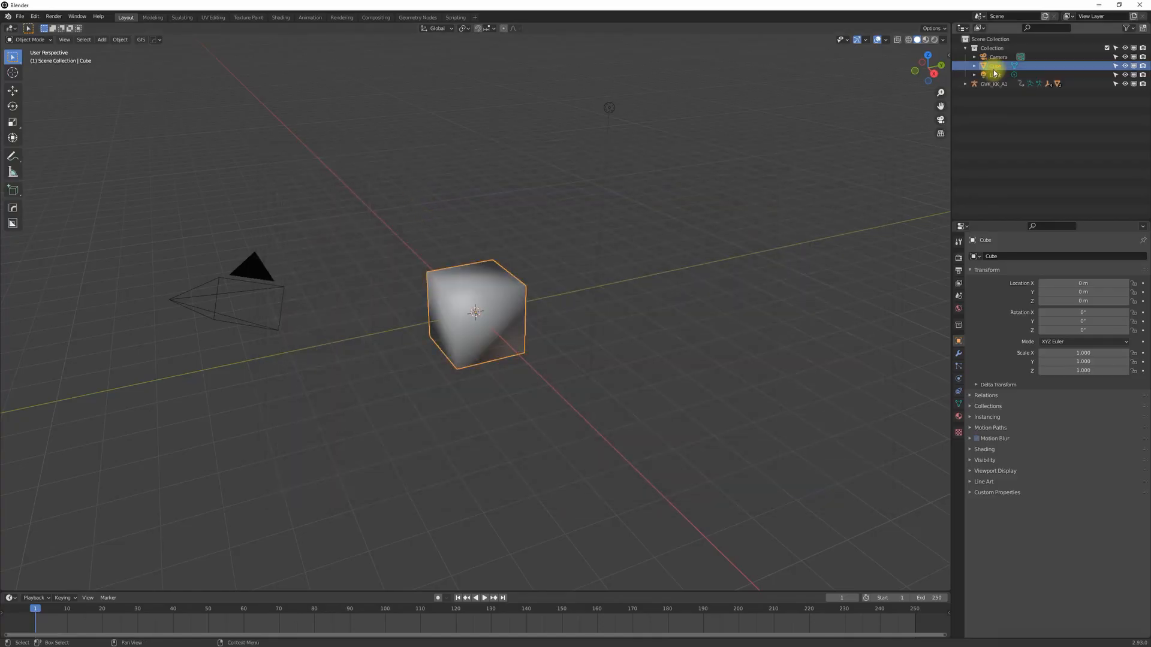
key("x")
left_click(994, 75)
key("KP_Decimal")
middle_click_drag(429, 306, 565, 239)
Step: At frame 0, parent the Kong model to a new empty and scale the empty to 713.040
key("Left")
key("shift+a")
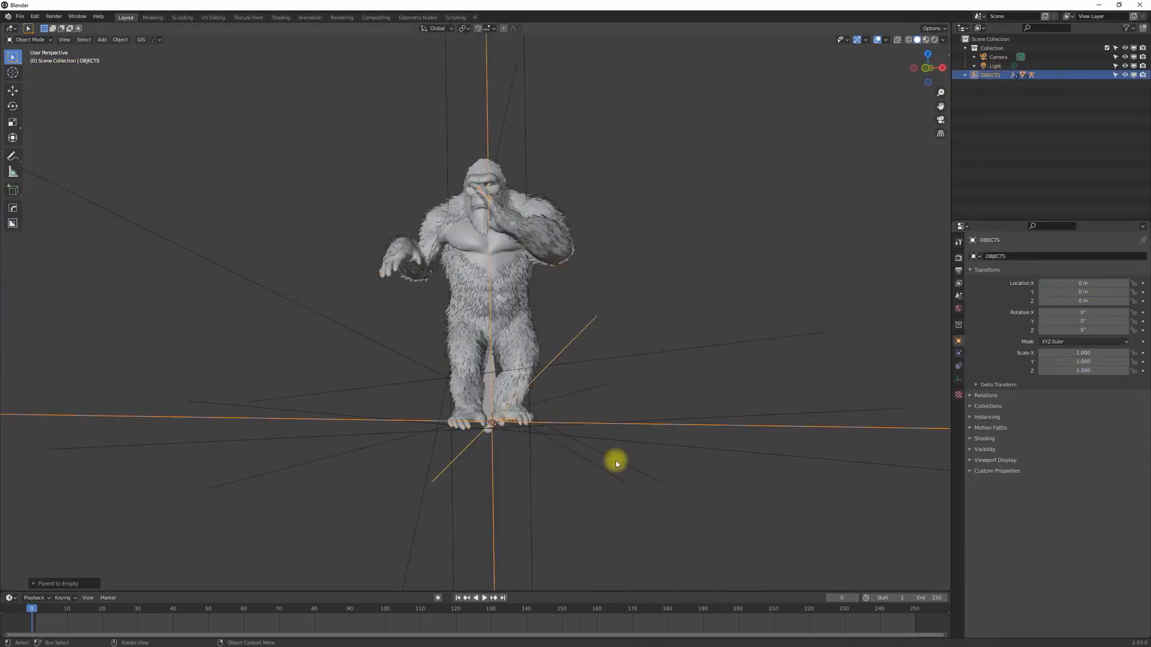
key("s")
left_click(876, 493)
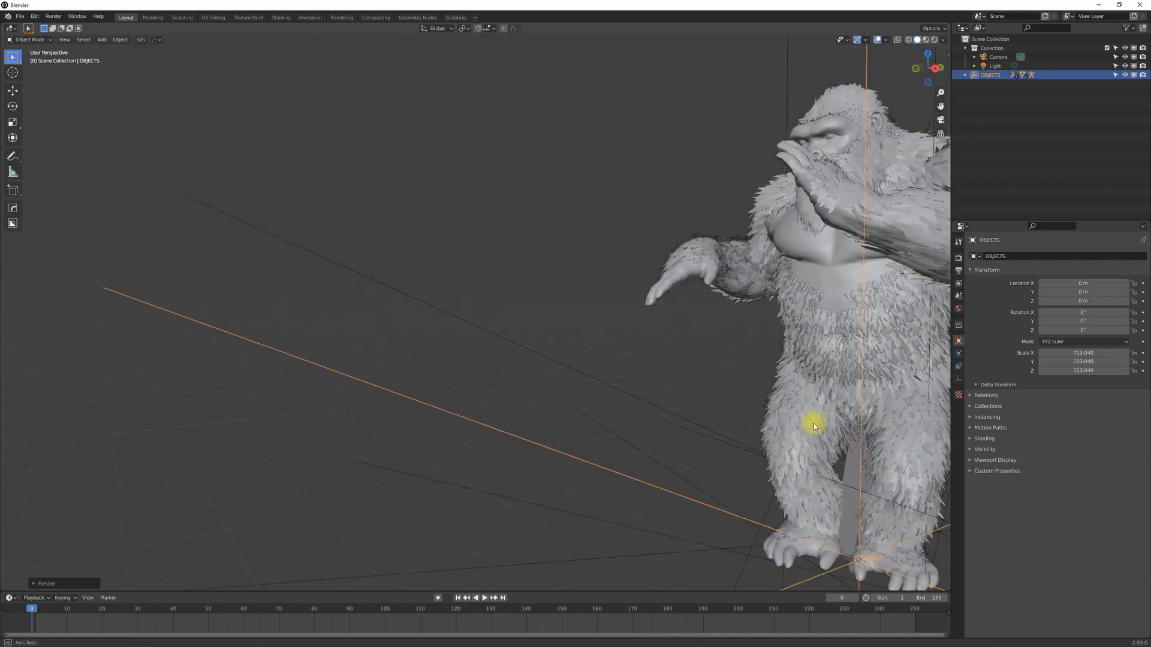
Step: Play the scaled Kong model's animation and look at its source file, Rumba Dancing.fbx
scroll(791, 415, "down", 3)
middle_click_drag(769, 408, 818, 401)
key("space")
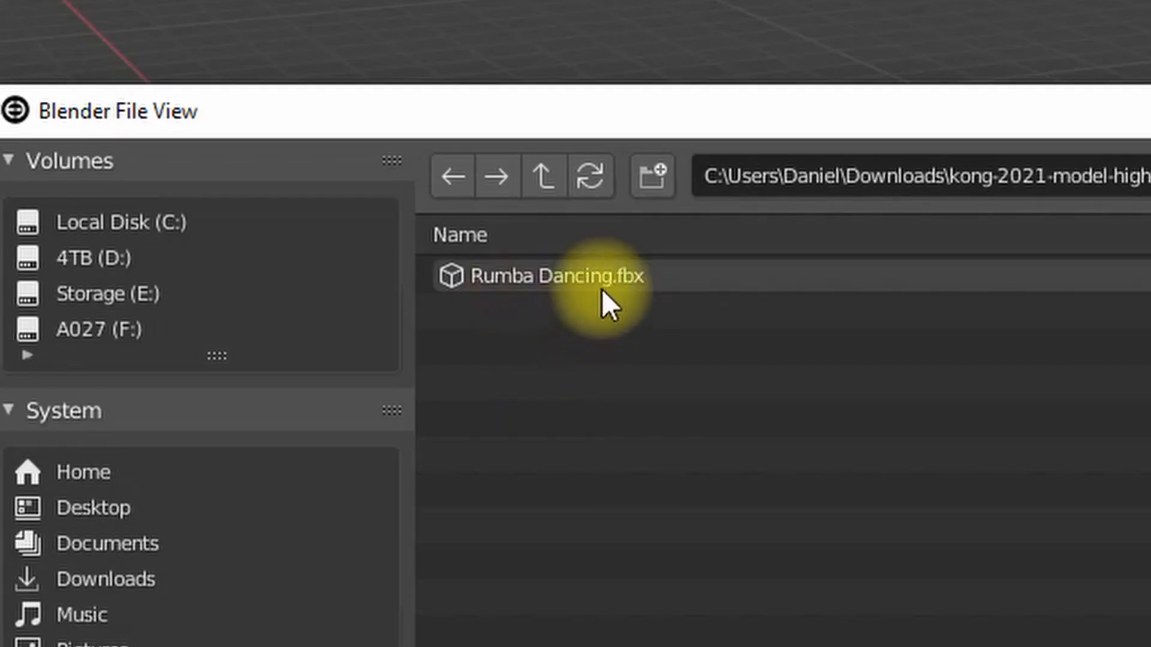
left_click(602, 289)
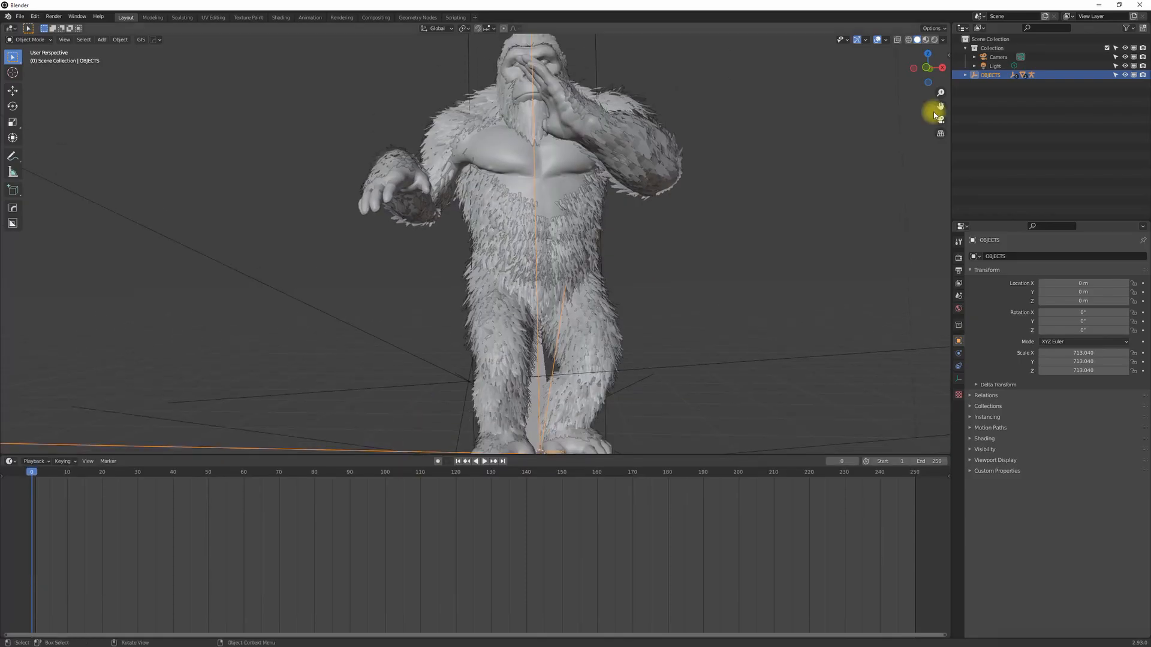
Step: Stretch all keyframes of the GVK_KK_A1 armature in time to slow the dance, starting at the timeline's beginning, and play it back
left_click(96, 509)
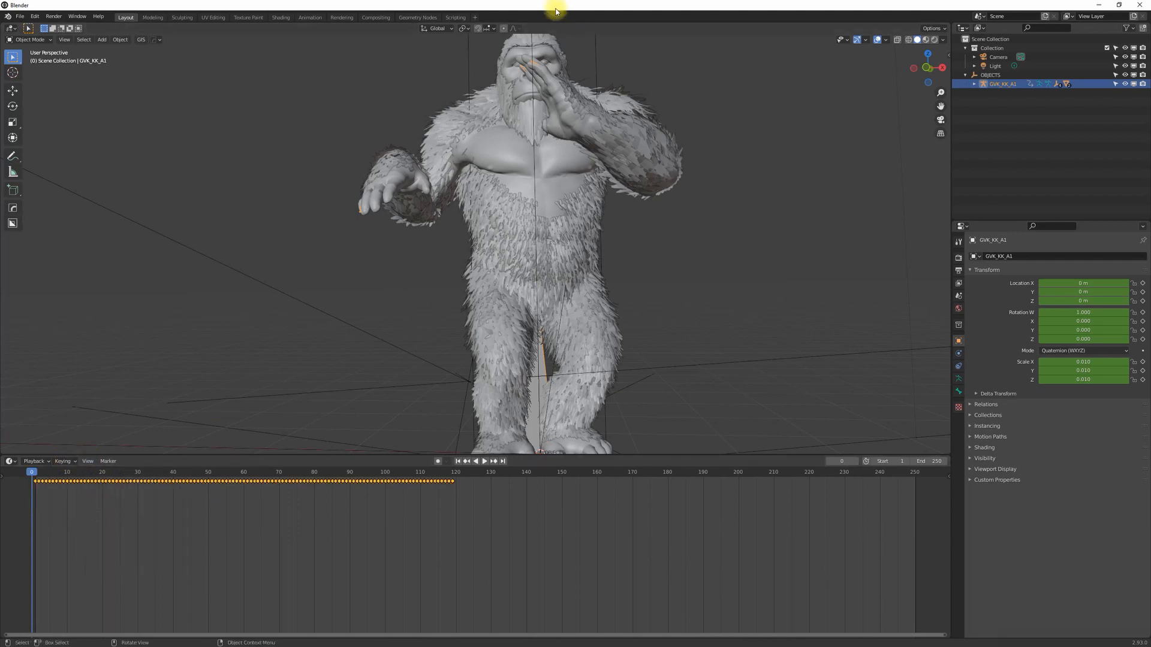
key("ctrl+bracketleft")
scroll(359, 523, "down", 1)
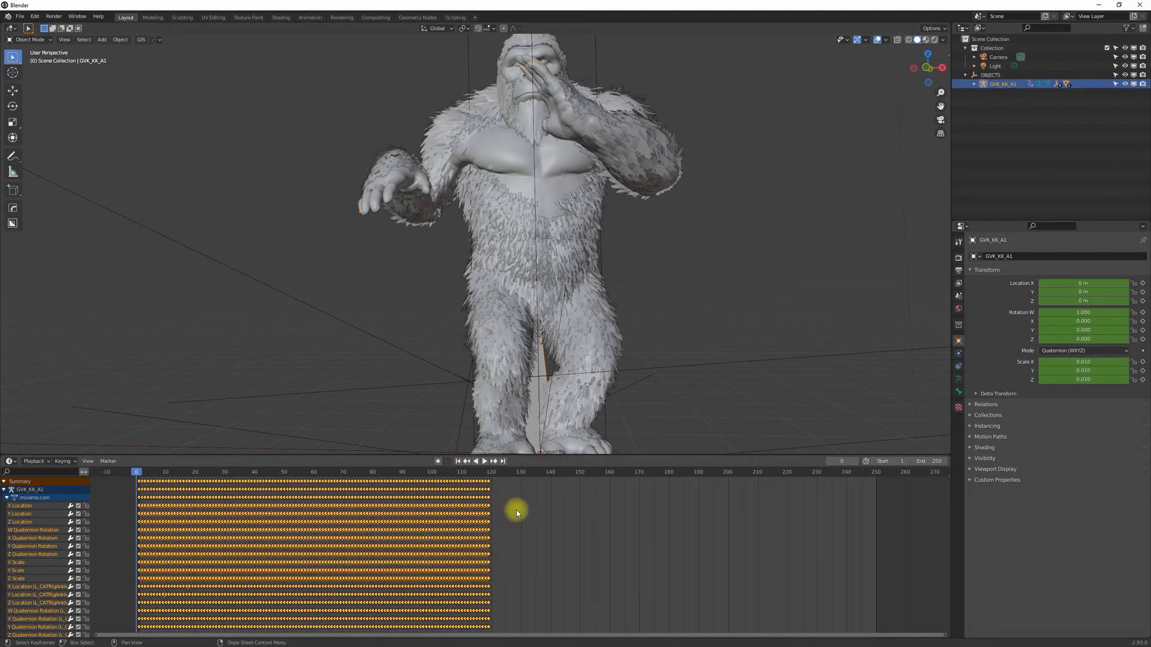
key("s")
scroll(409, 510, "down", 2)
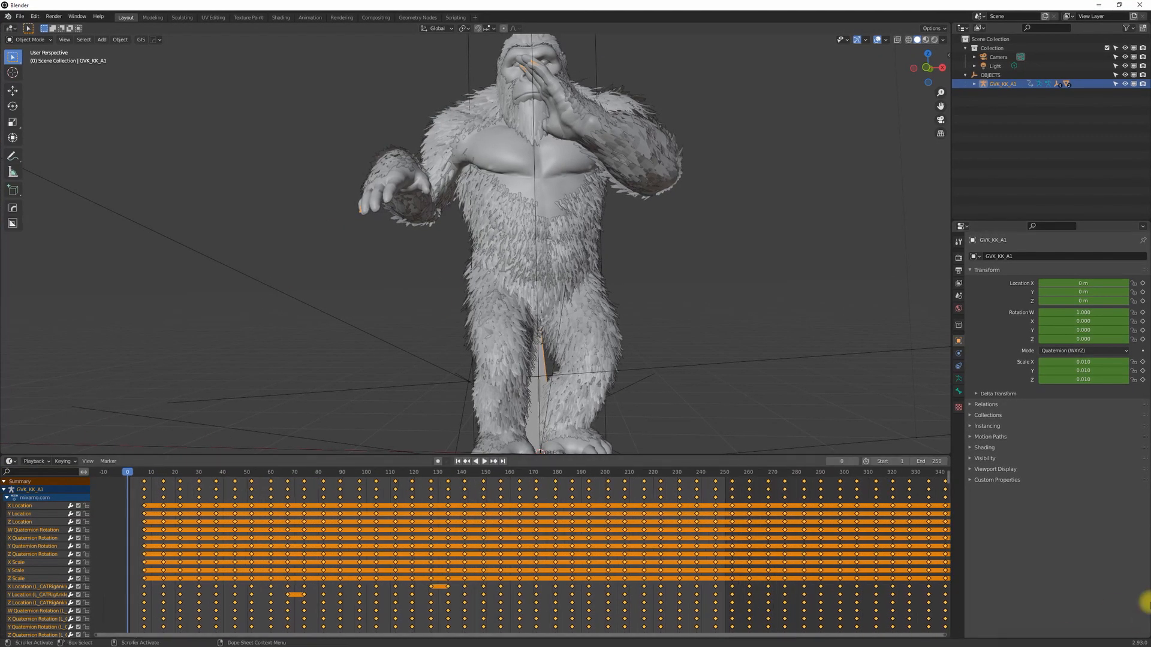
key("space")
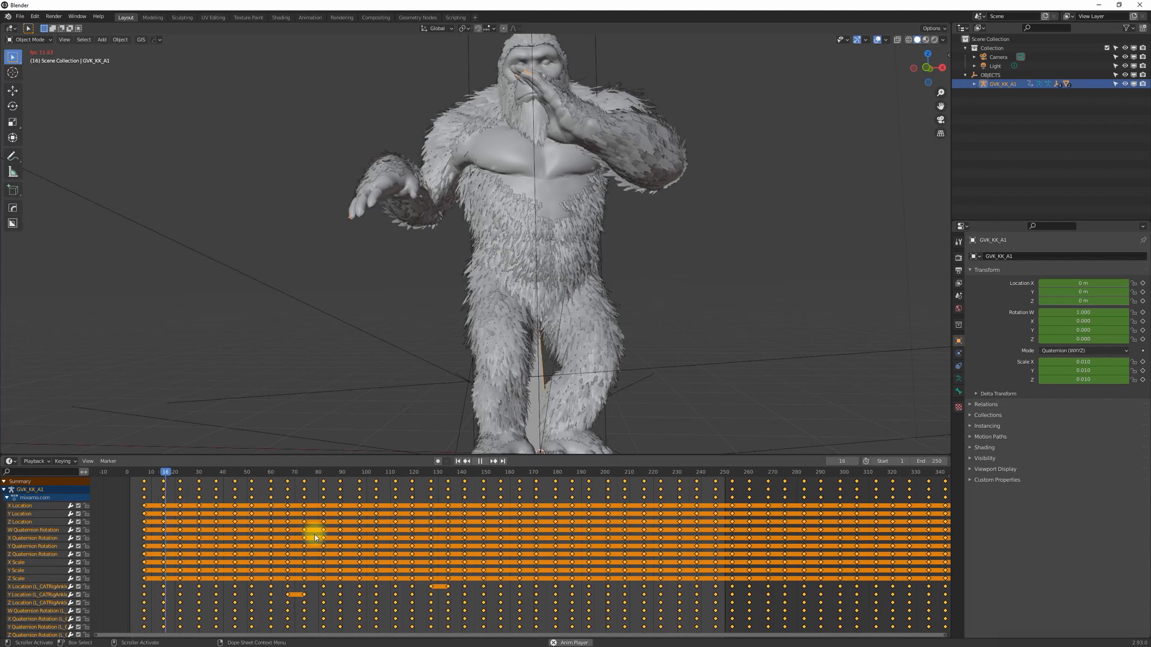
left_click(128, 473)
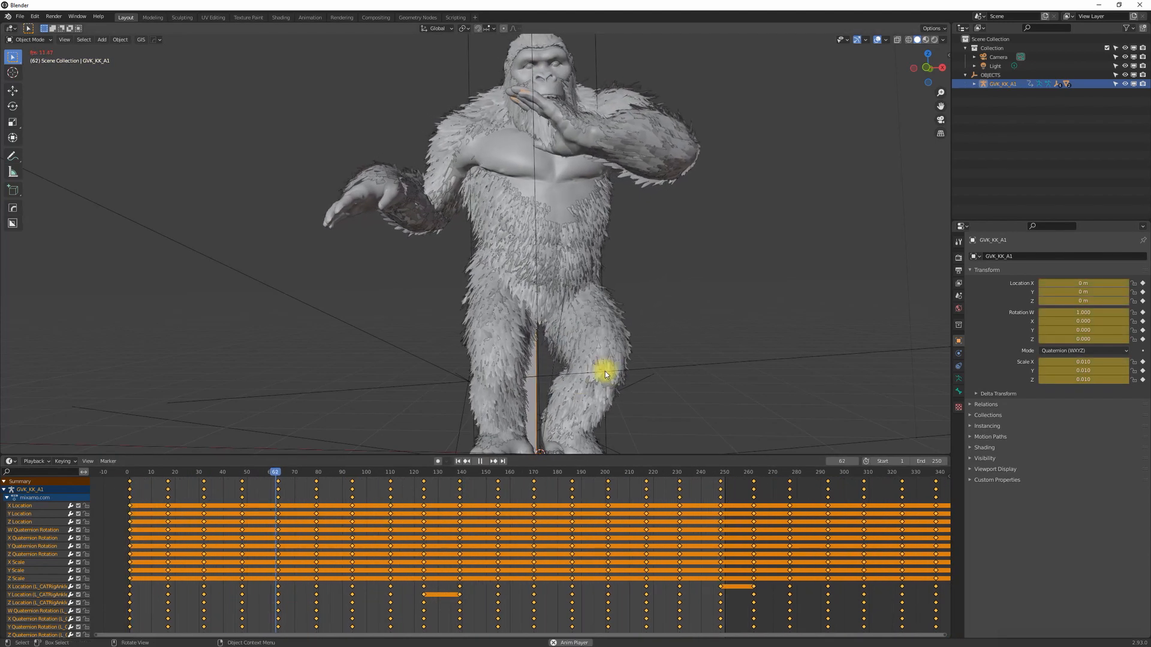
key("space")
Step: In X-ray display, select both arms of the Kong_LP body mesh below the shoulders and delete them
scroll(594, 335, "down", 4)
key("Tab")
key("Tab")
left_click_drag(534, 455, 599, 575)
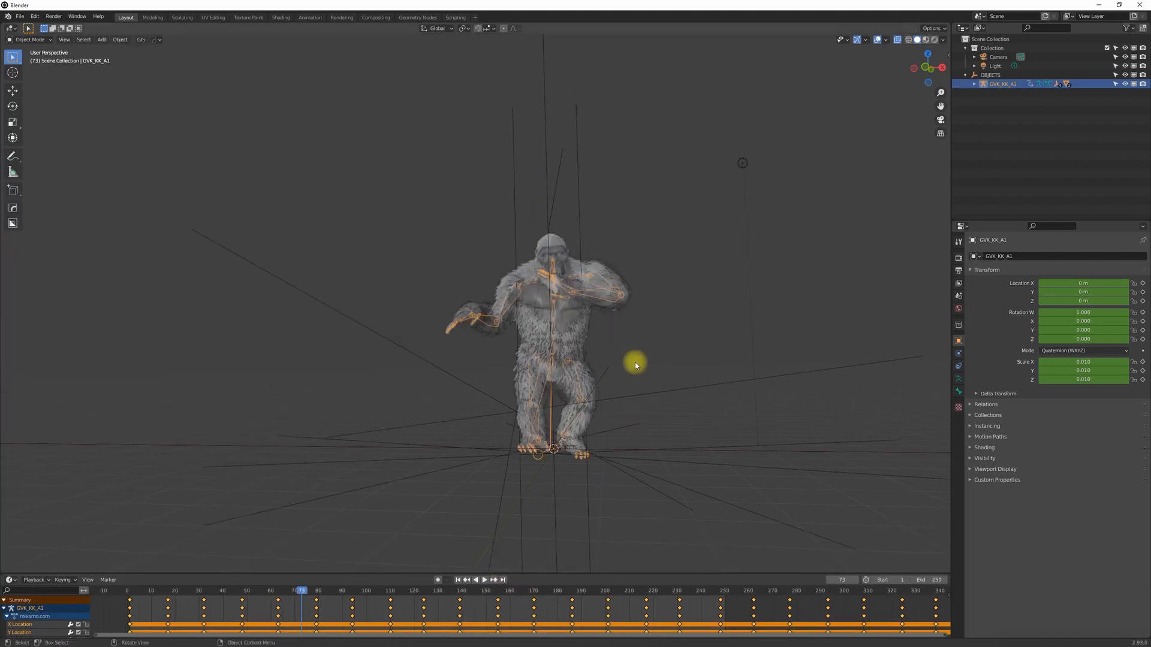
left_click(1008, 165)
key("Tab")
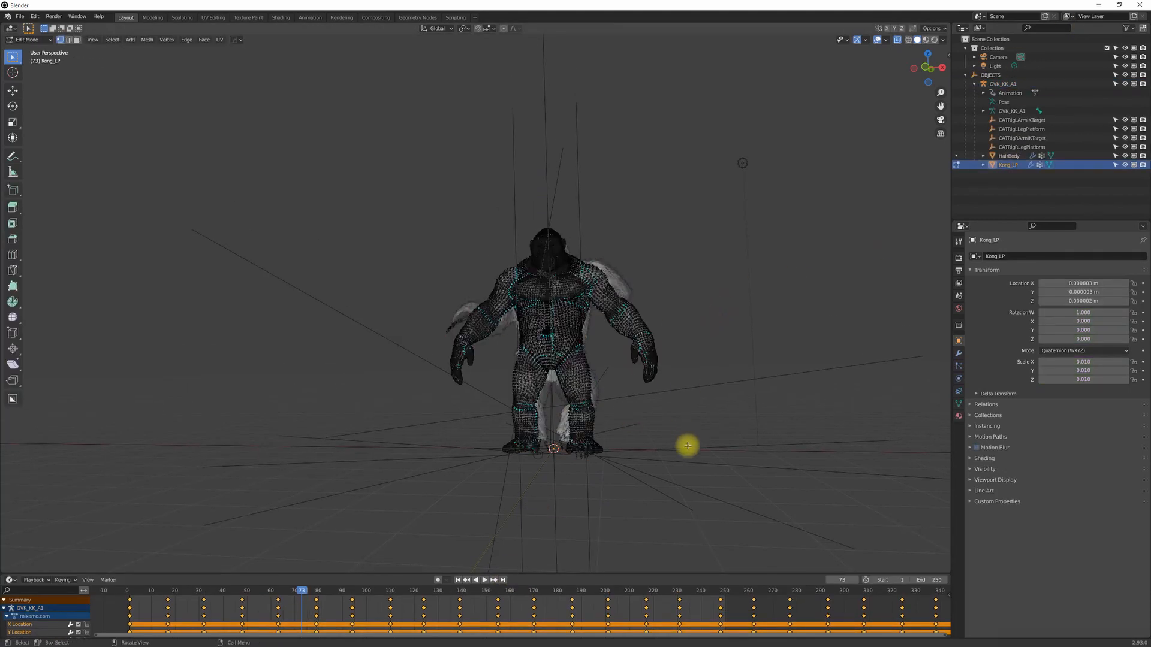
left_click_drag(710, 457, 606, 288)
left_click_drag(424, 277, 510, 429)
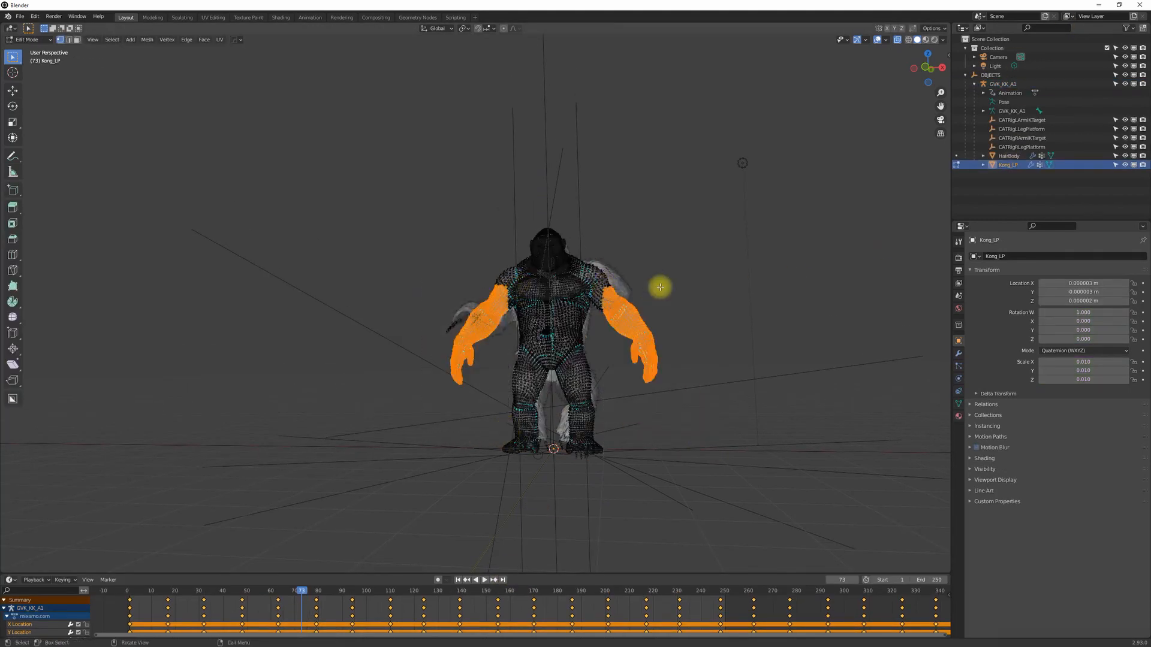
key("Tab")
Step: Delete the arm fur from the HairBody mesh, play the animation to check it, and return to solid display without X-ray
left_click(1009, 156)
key("Tab")
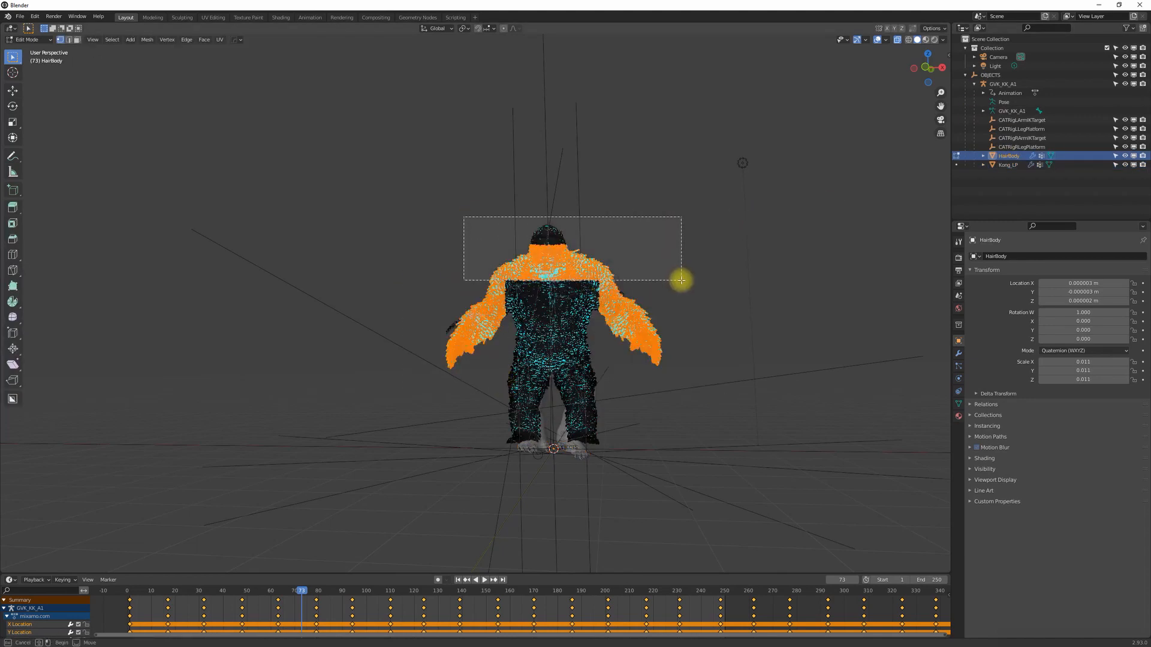
key("Tab")
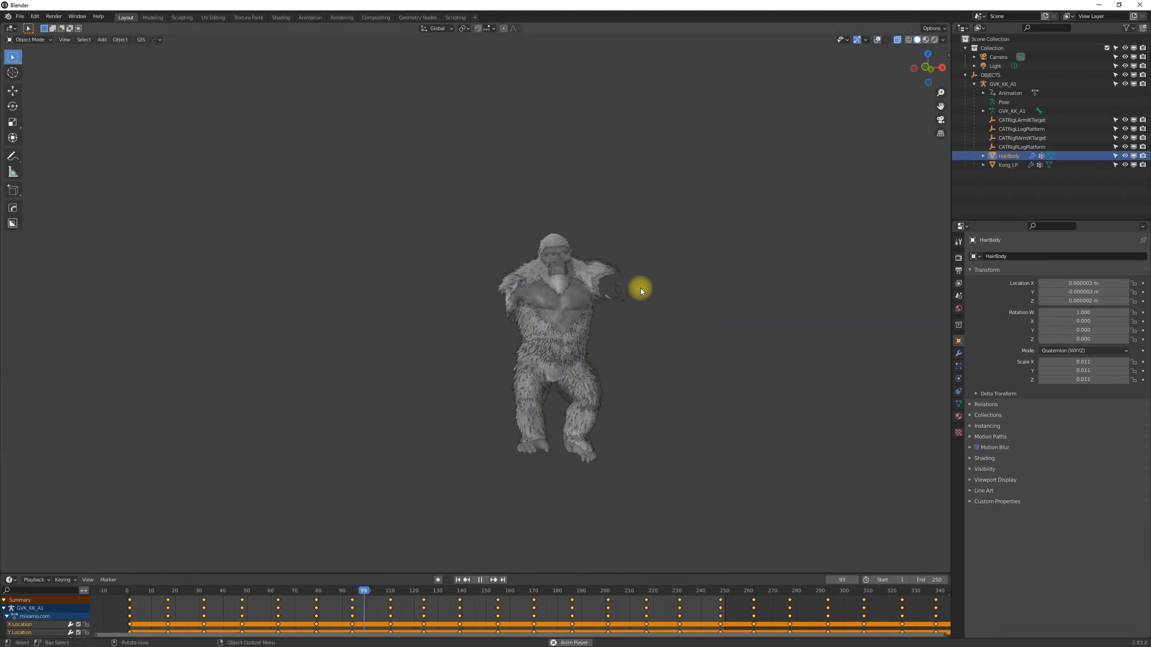
scroll(604, 272, "up", 5)
key("space")
left_click(898, 40)
middle_click_drag(728, 184, 747, 179)
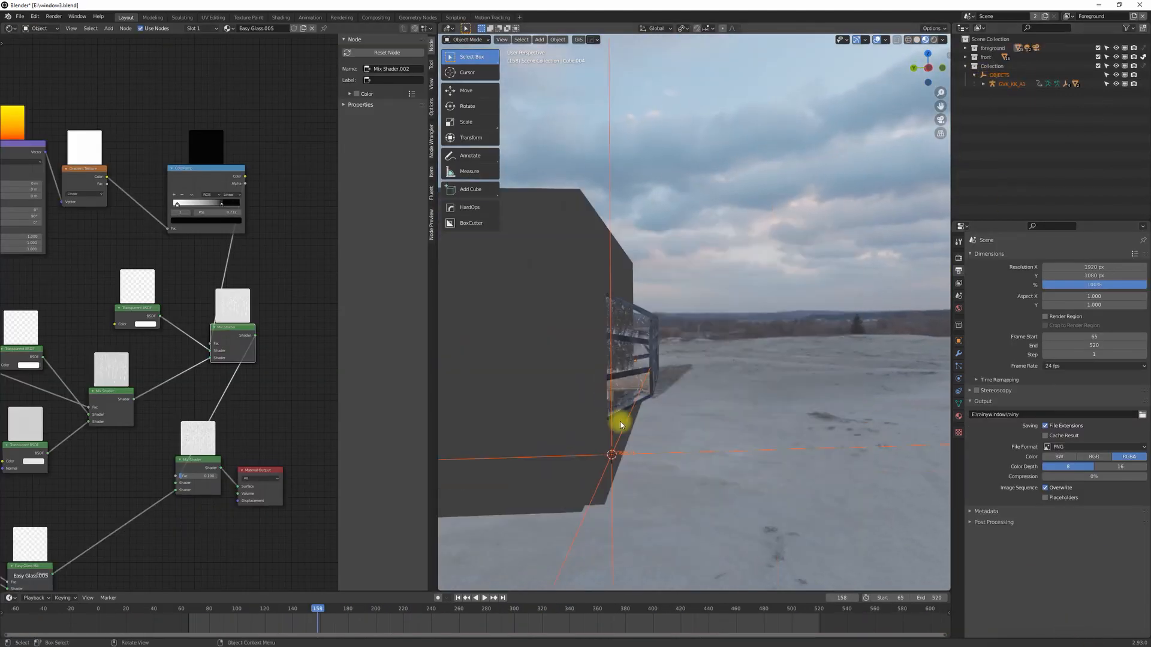
Step: In window3.blend, move Kong's OBJECTS empty beside the window recess and scale it up by a factor of 45.1
key("g")
left_click(678, 452)
scroll(678, 452, "down", 4)
left_click(668, 456)
left_click(907, 153)
key("g")
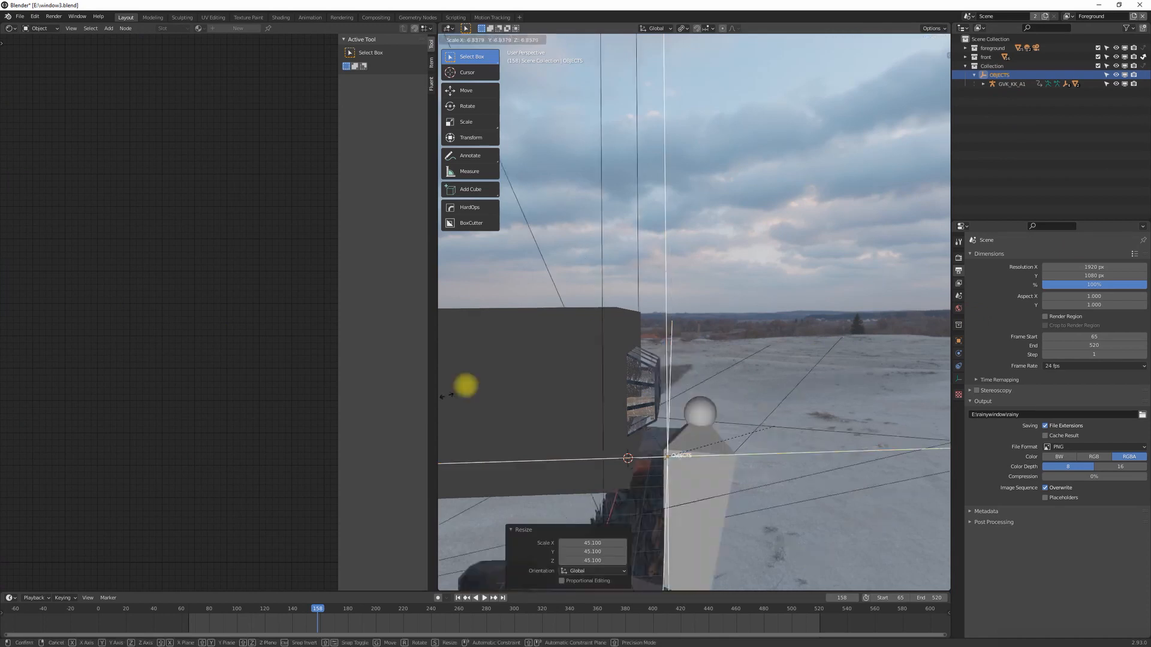
left_click(696, 437)
Step: Adjust the empty's scale, position and Z rotation so that the giant Kong stands just outside the window recess
scroll(696, 437, "down", 5)
key("s")
left_click(666, 120)
key("g")
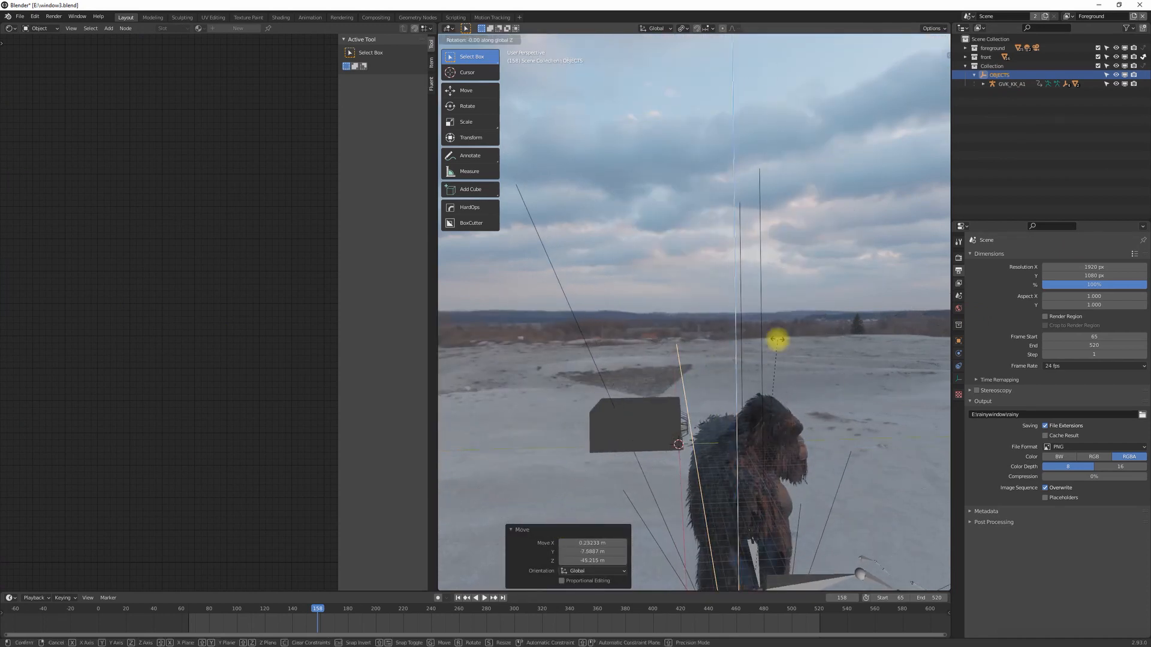
left_click(496, 69)
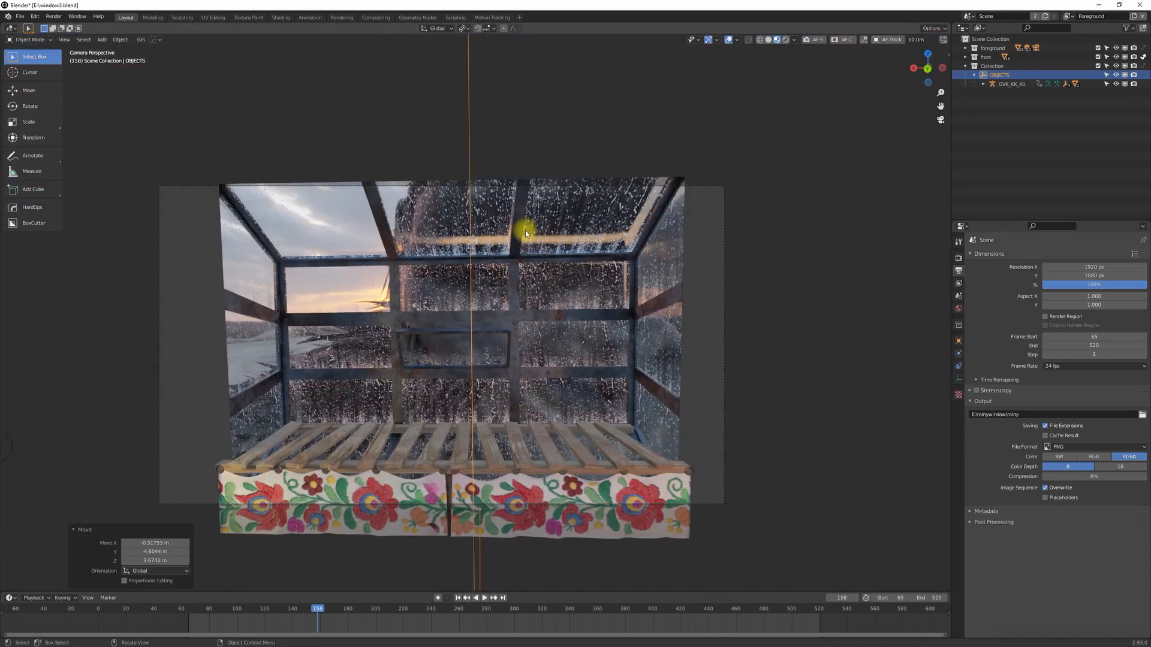
Step: Set the scene's start frame to 1 and go to that frame
left_click_drag(318, 609, 188, 609)
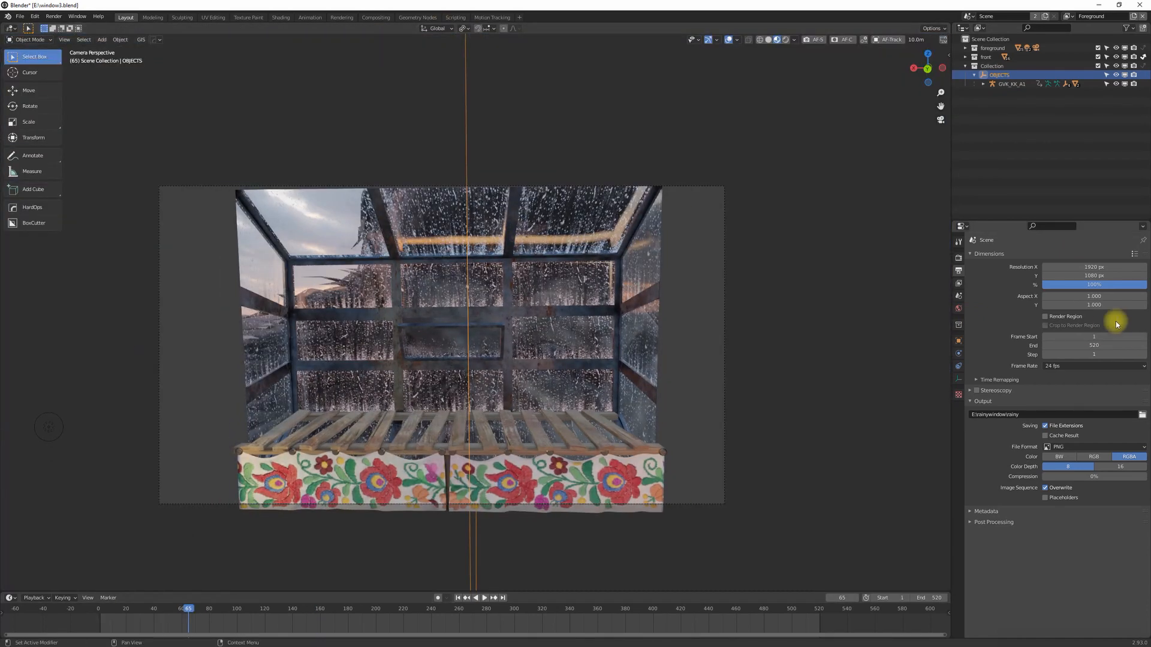
double_click(1094, 337)
type("1")
key("Return")
left_click(113, 609)
Step: Animate the OBJECTS empty's vertical position with keyframes from frame 1 to 264, bringing Kong's face and eyes in front of the window
left_click(794, 40)
left_click(941, 120)
key("g")
key("z")
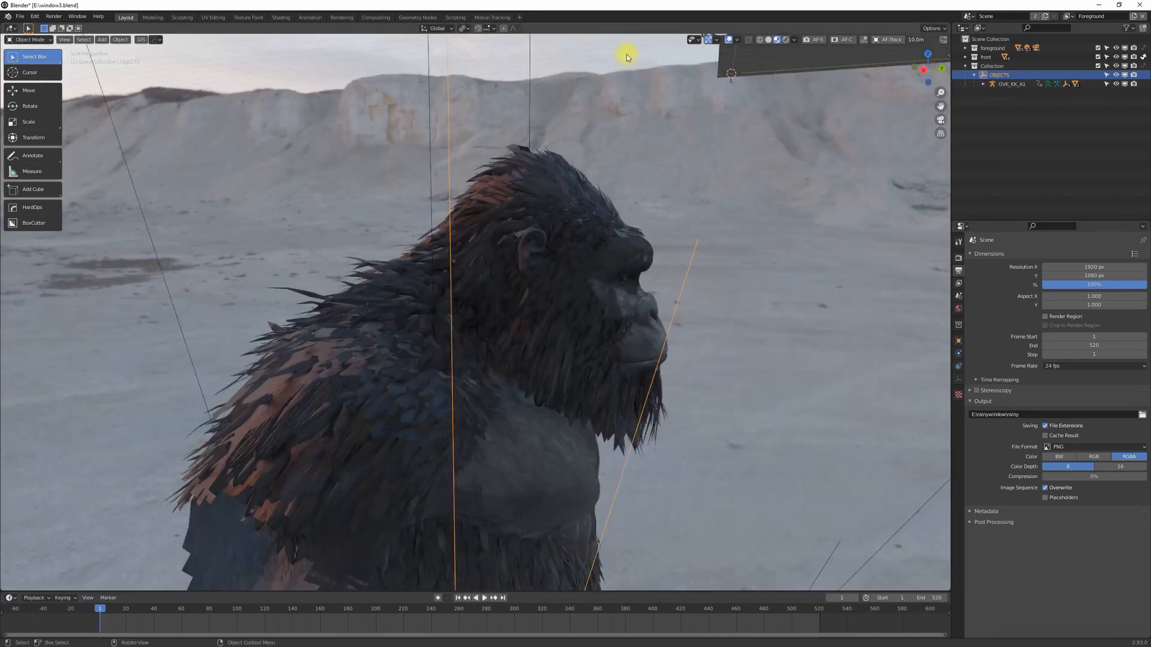
scroll(586, 305, "up", 4)
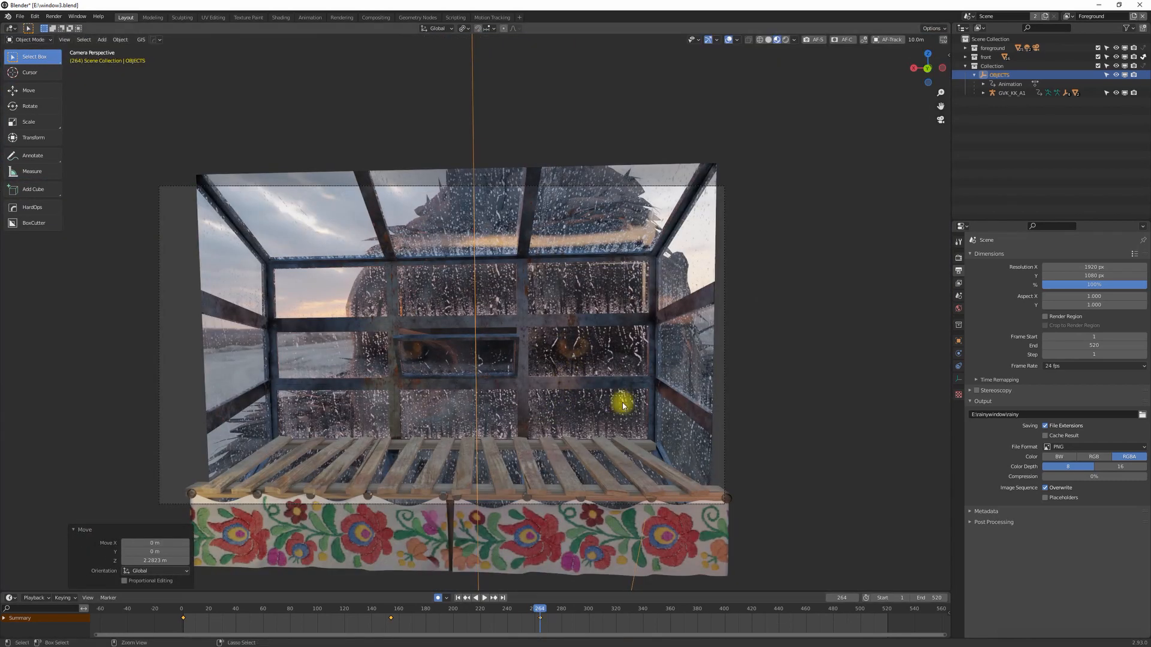
Step: Render the scene with the Foreground.002 view layer routed to its own PNG file output in the compositor
key("F12")
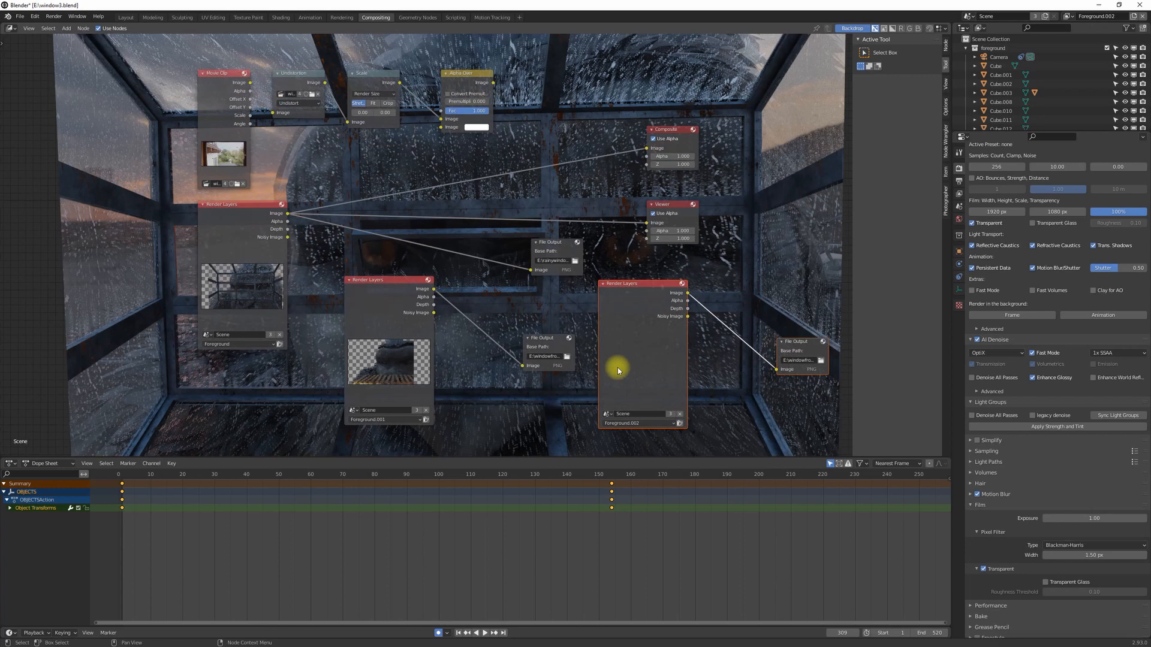
scroll(618, 368, "down", 1)
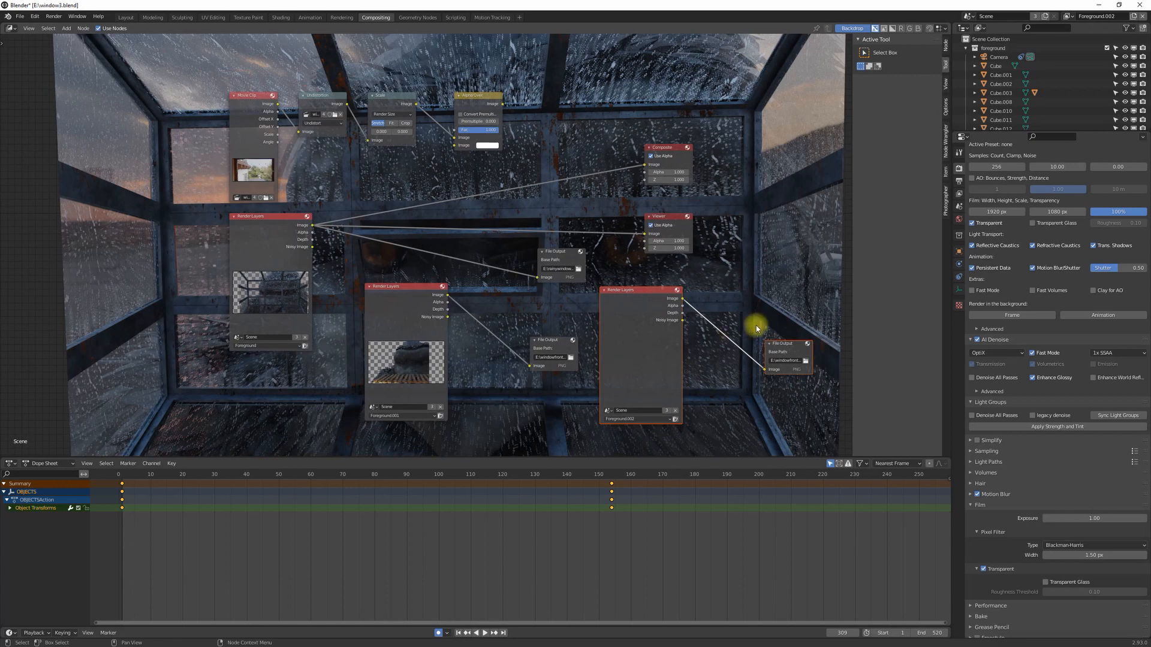
left_click(1067, 15)
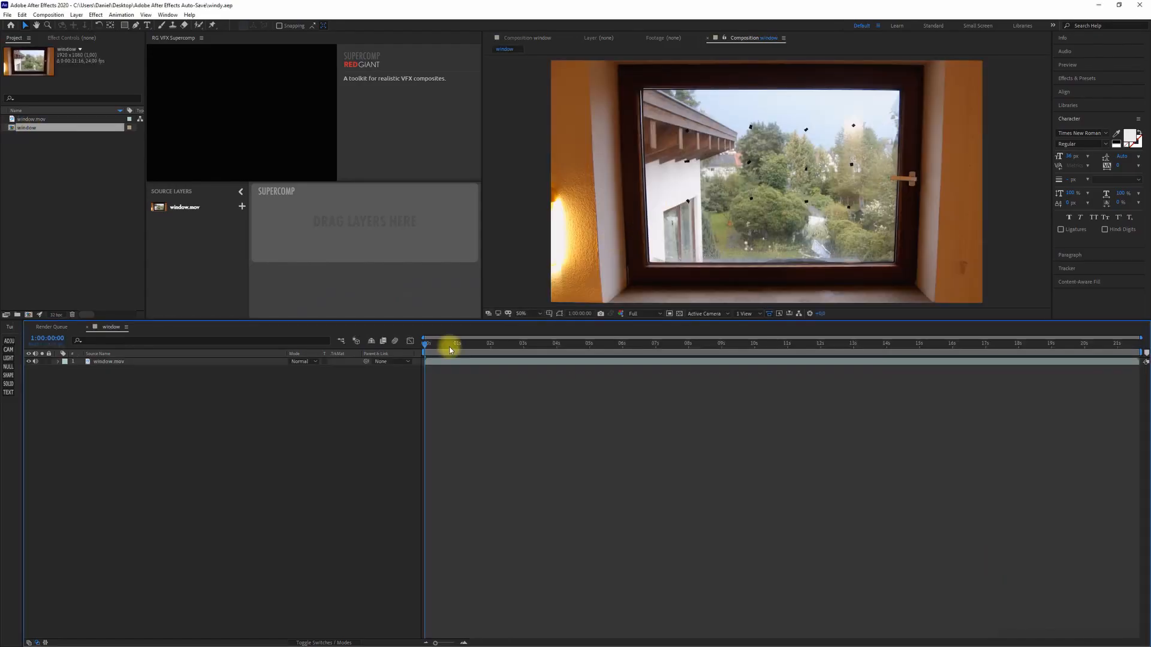
Step: In After Effects, track window.mov's window with Mocha Pro and cut it out using a solid as an inverted alpha matte
left_click(33, 76)
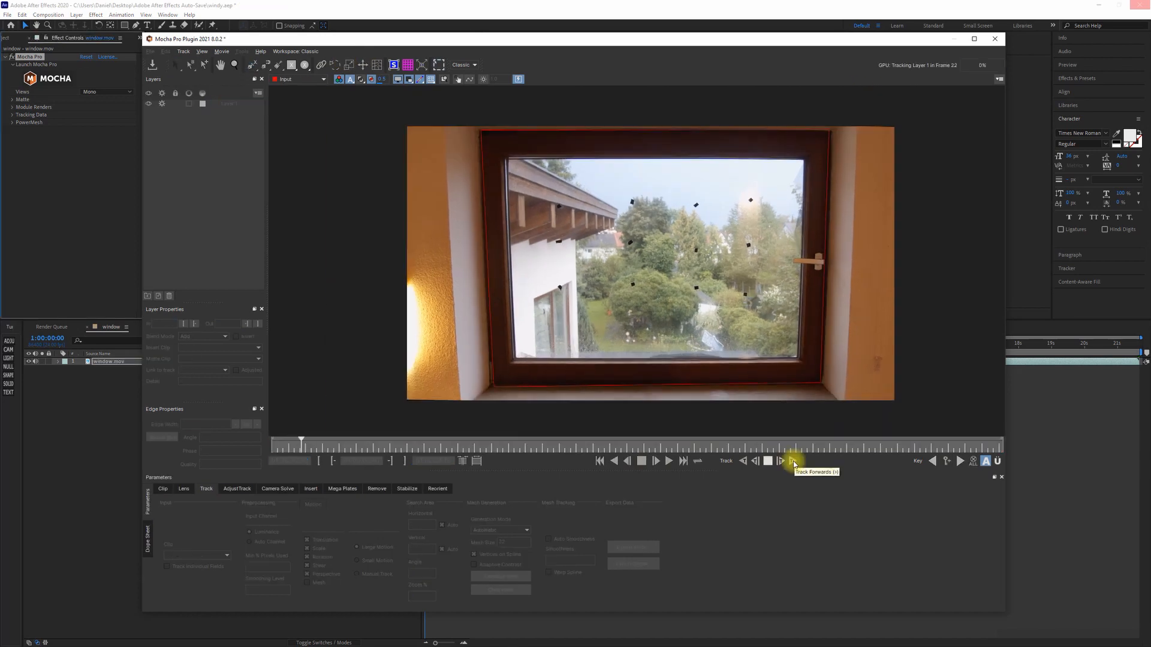
left_click(792, 461)
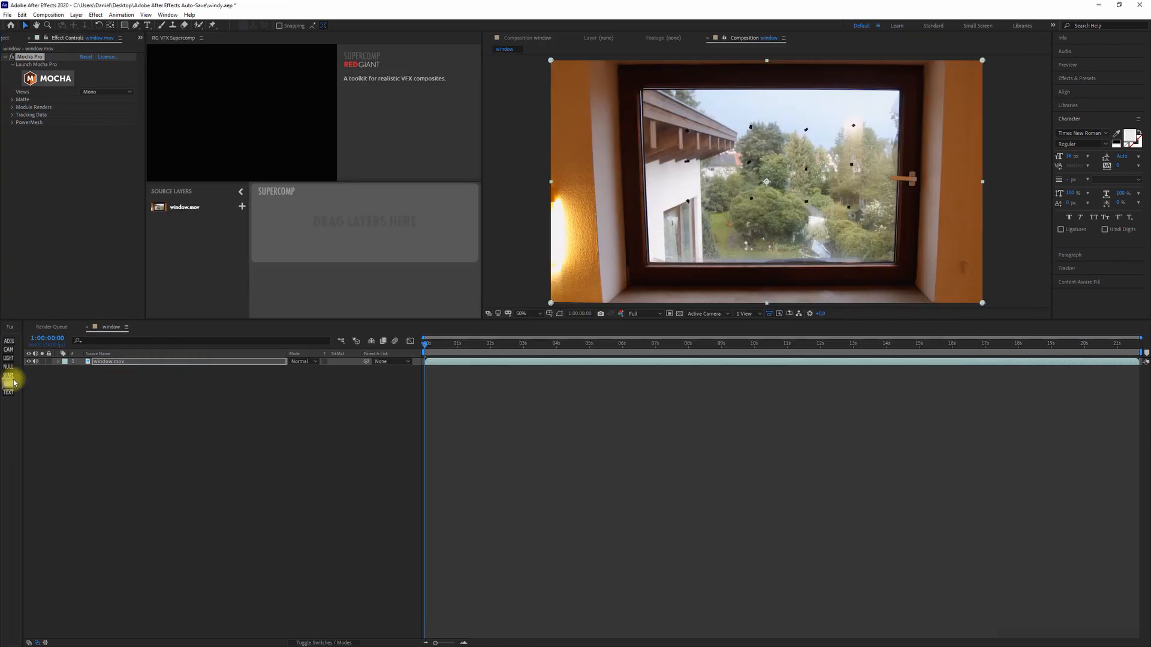
left_click(9, 384)
left_click(108, 369)
left_click(103, 361)
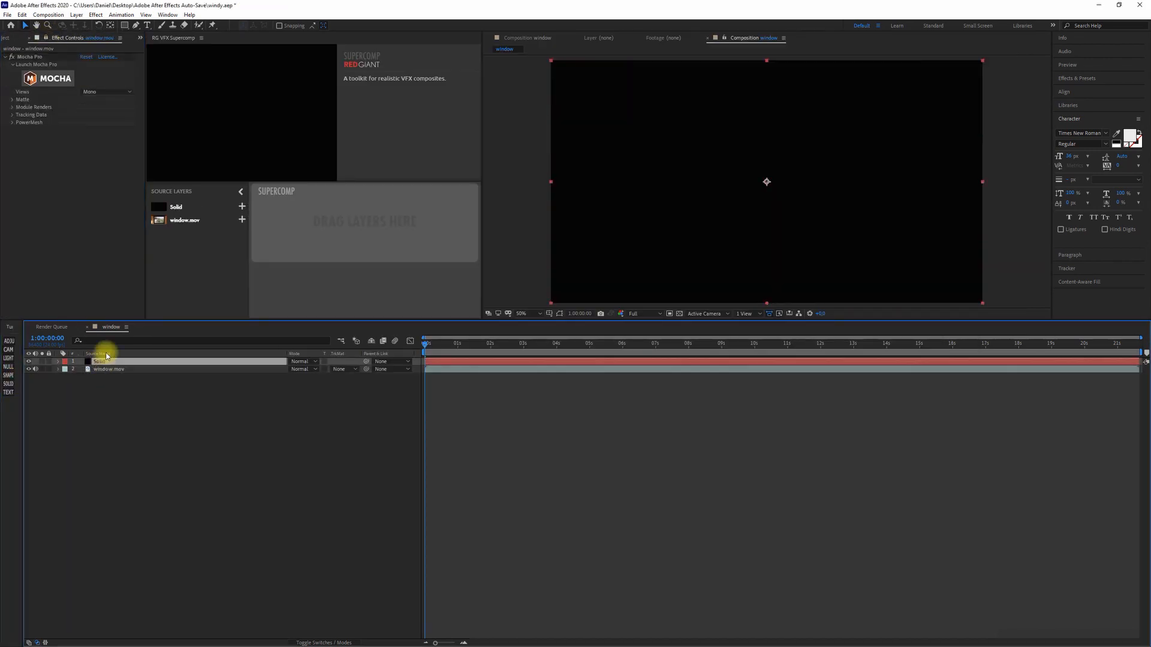
left_click(107, 152)
left_click_drag(424, 344, 305, 367)
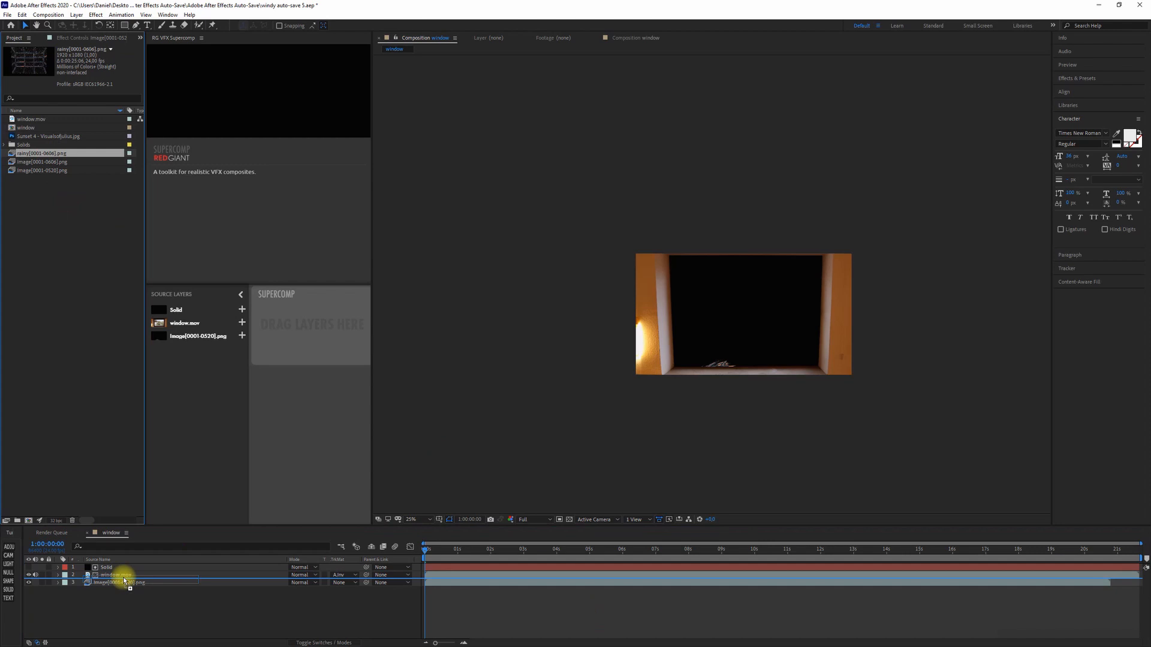
Step: Place rainy[0001-0606].png directly below window.mov and the Sunset 4 image at the bottom of the composition
left_click_drag(124, 581, 126, 580)
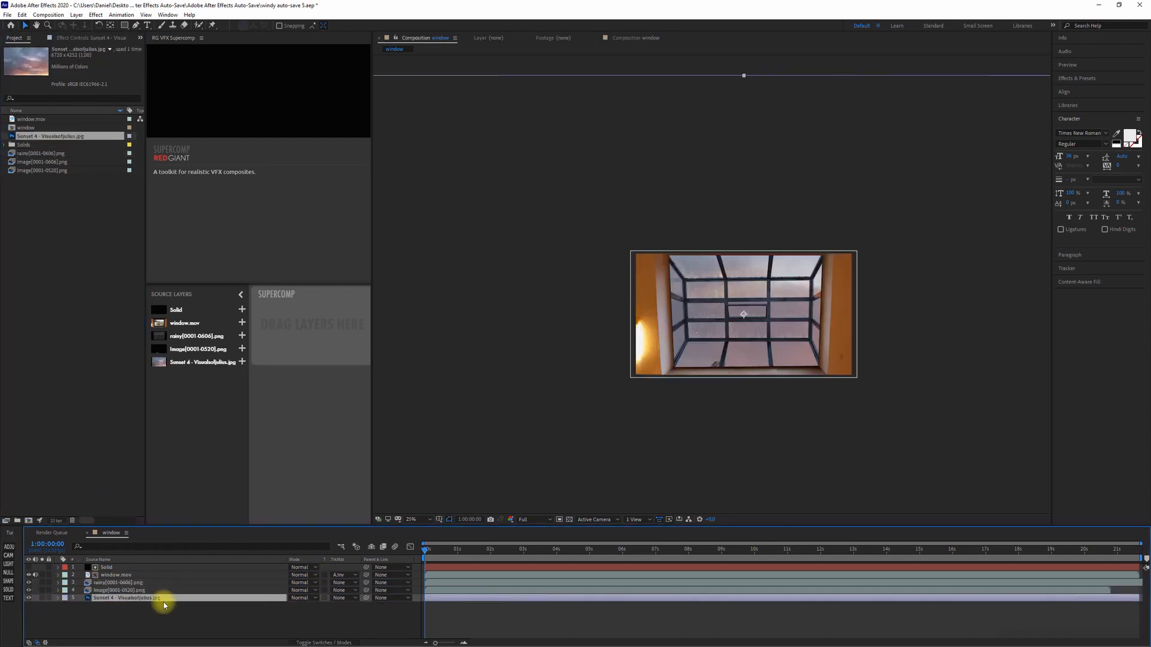
scroll(626, 456, "up", 1)
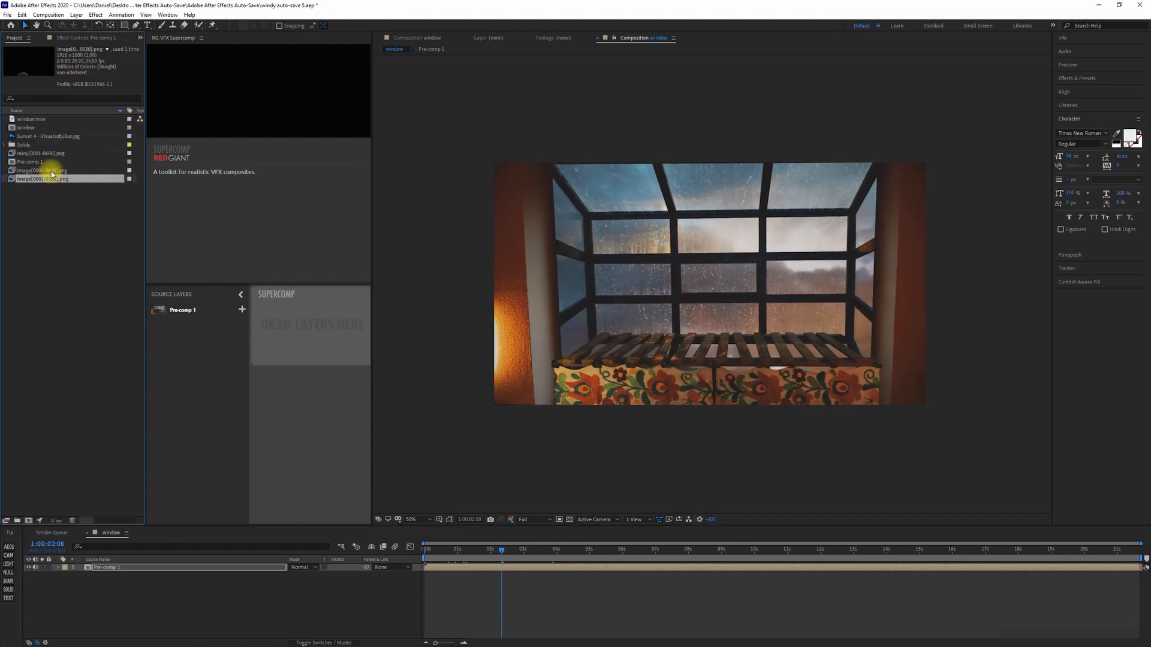
Step: Open Pre-comp 1 and track both of Kong's eyes on the Image[0001-0520].png layer in Mocha Pro
double_click(546, 568)
left_click(778, 558)
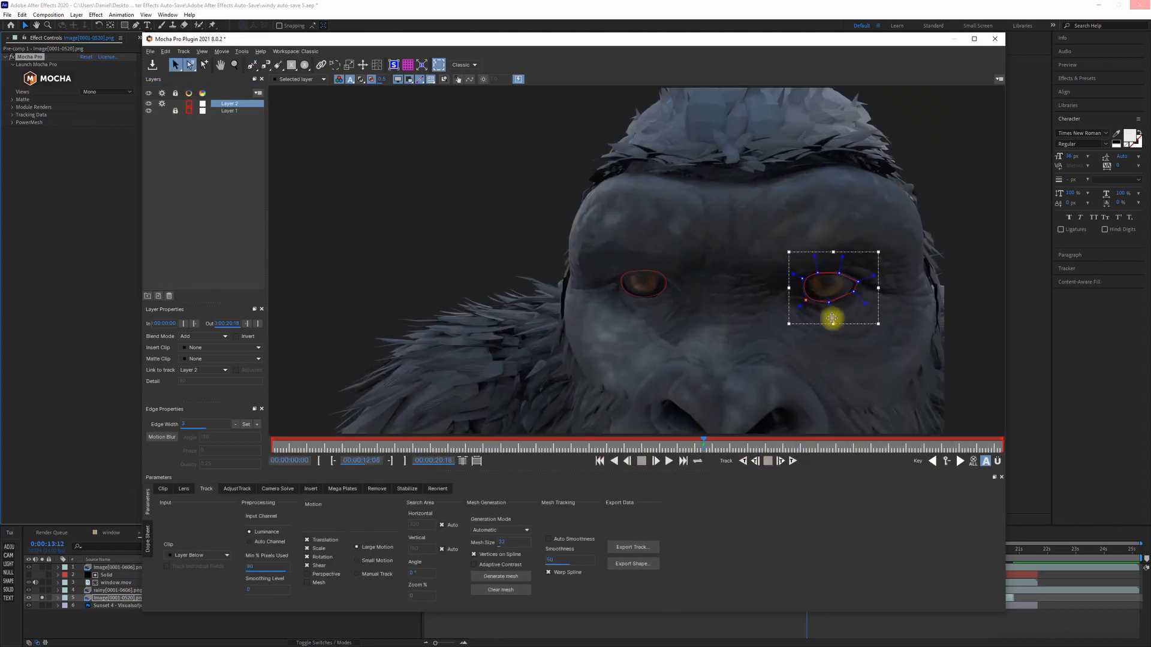
left_click(793, 461)
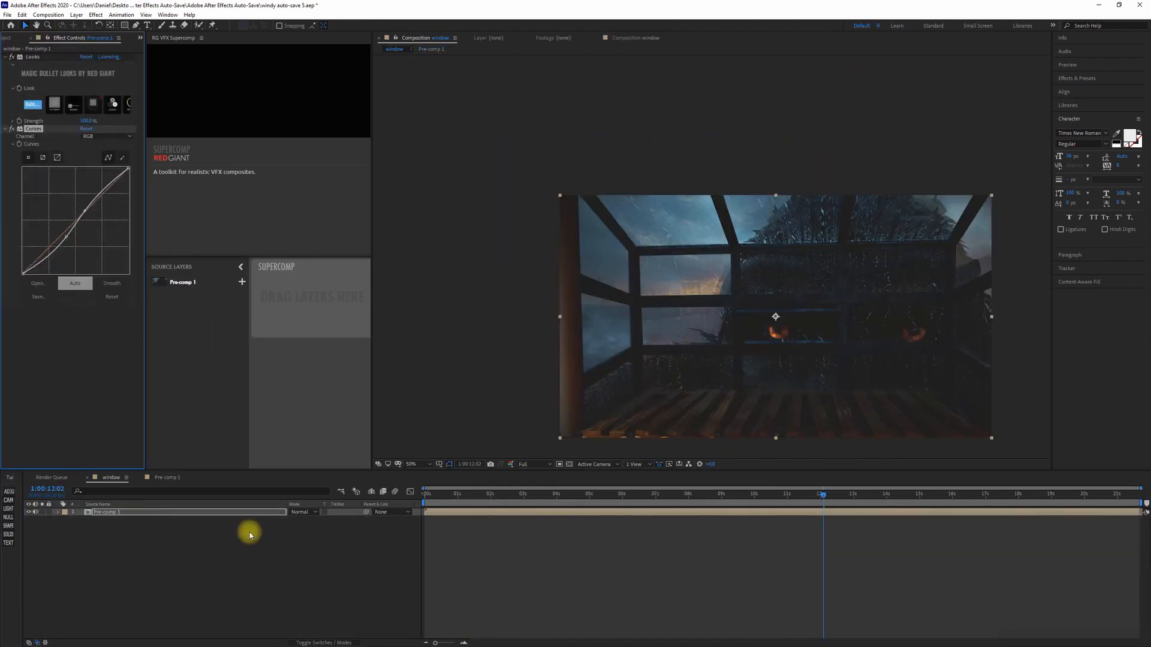
Step: Inside Pre-comp 1, apply the Looks and Curves effects to the Kong layer Pre-comp 2 and scrub through the result
left_click(167, 478)
left_click(128, 550)
left_click(132, 513)
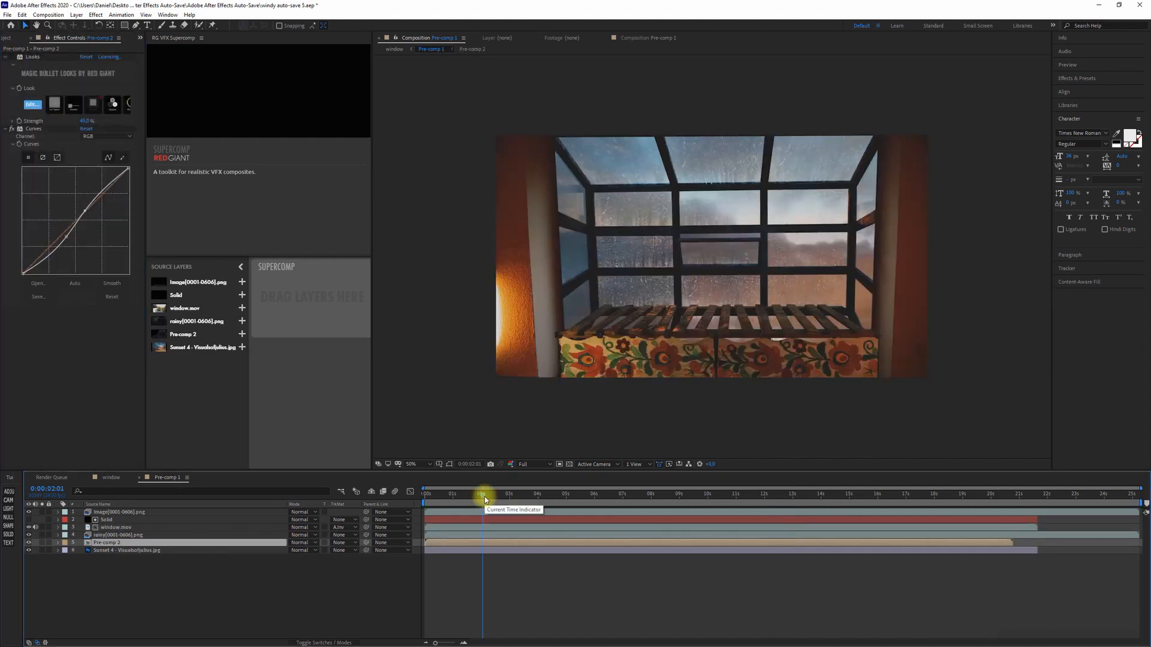
left_click_drag(486, 500, 1010, 497)
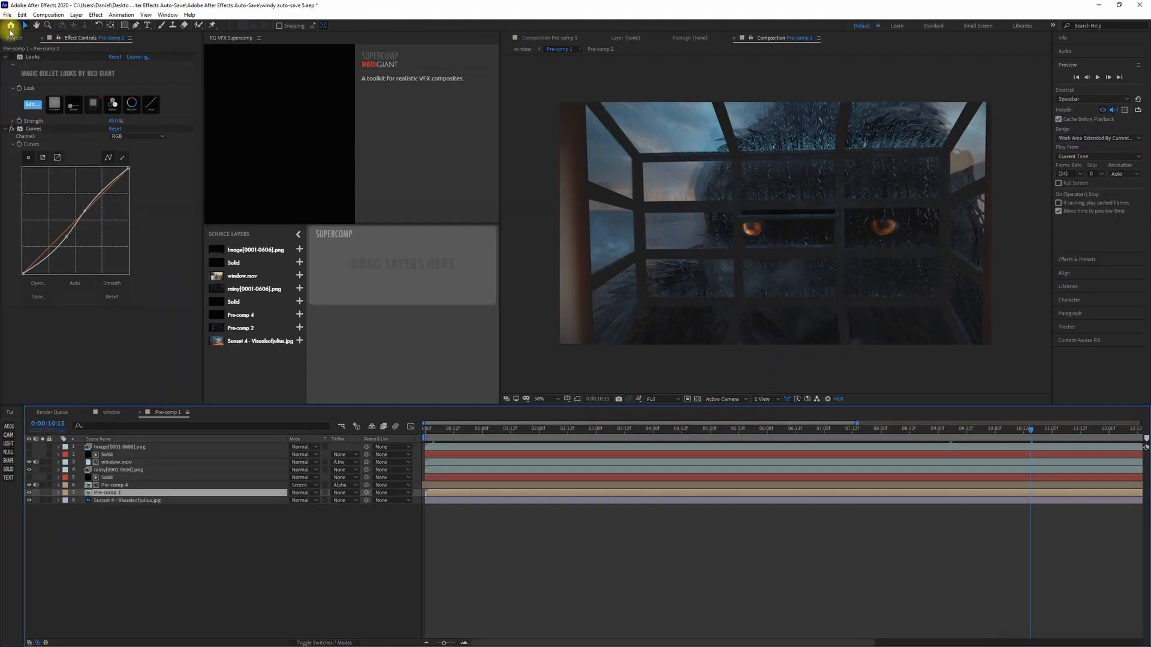
Step: Place Close_Fog_1_1378_4K.mov directly above Pre-comp 2 and set its blending mode to Screen
left_click_drag(128, 493, 129, 491)
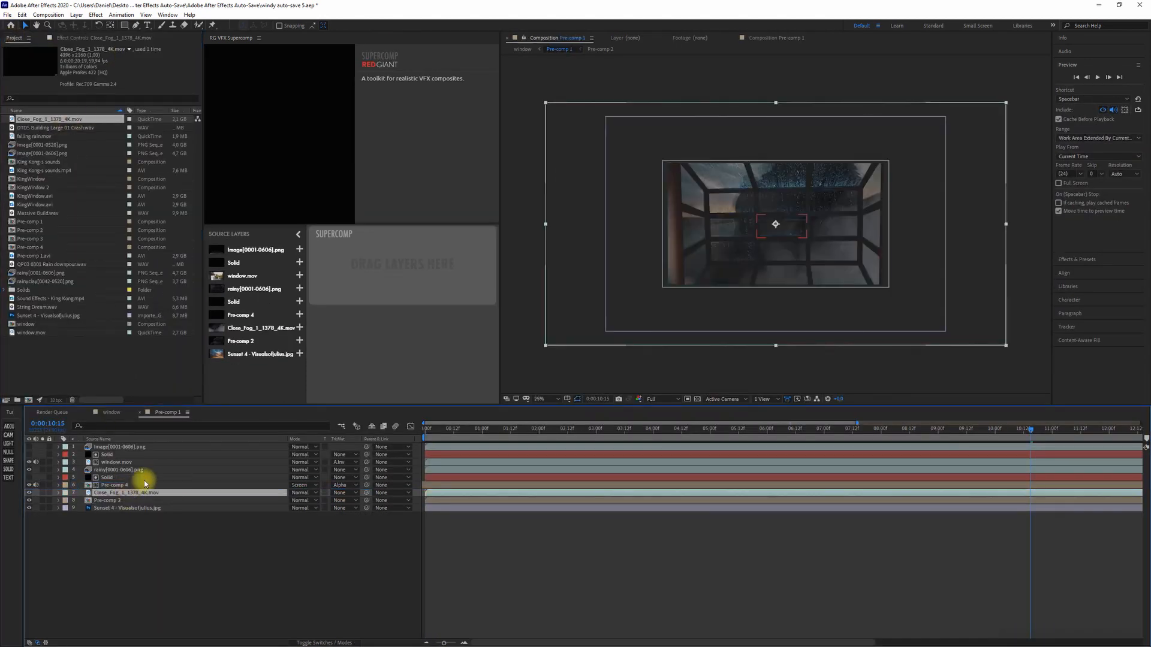
left_click(305, 493)
left_click(334, 230)
scroll(699, 231, "up", 2)
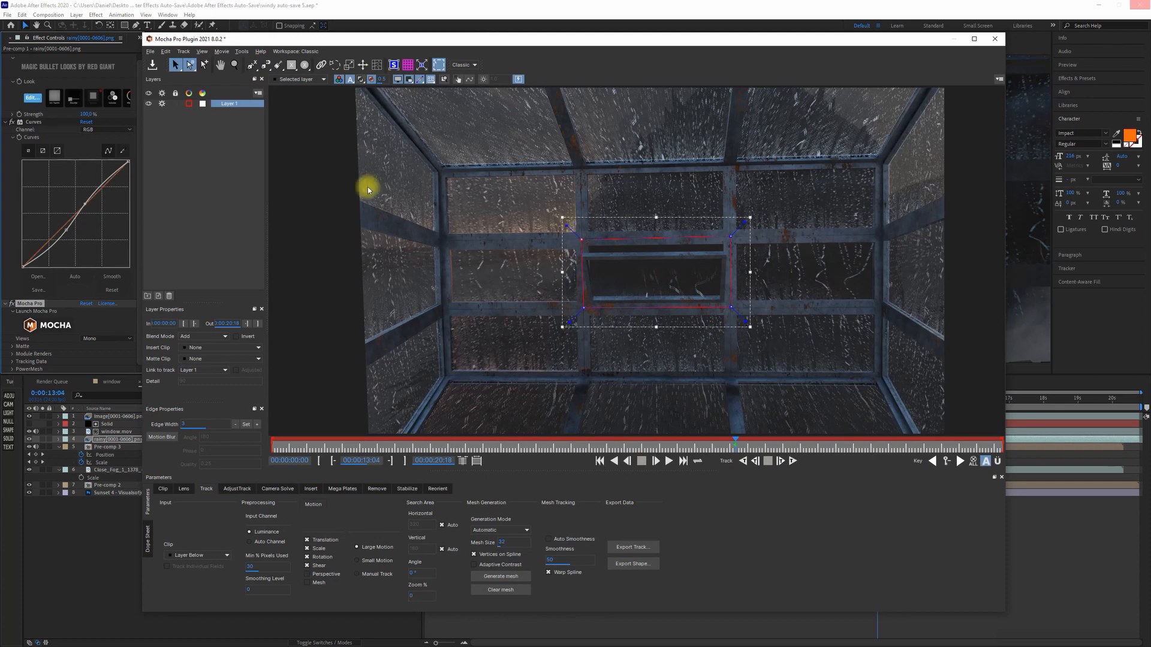
Step: Track the small central window on rainy[0001-0606].png in Mocha Pro and tint the whites of Pre-comp 4 light cyan
key("shift+z")
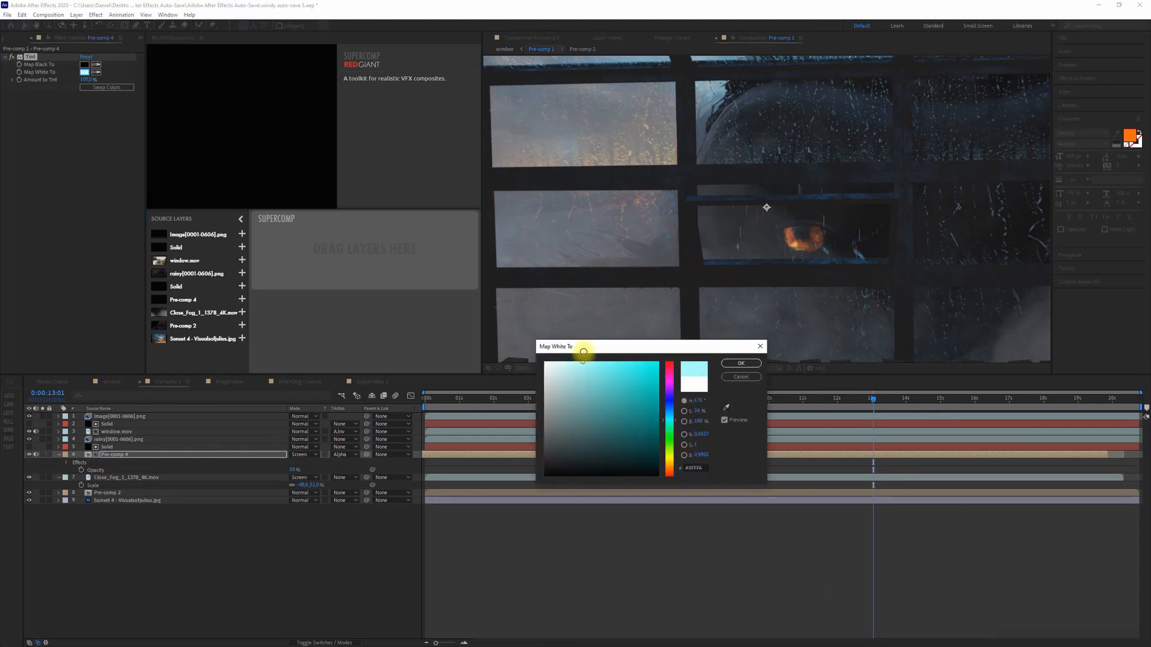
right_click(99, 462)
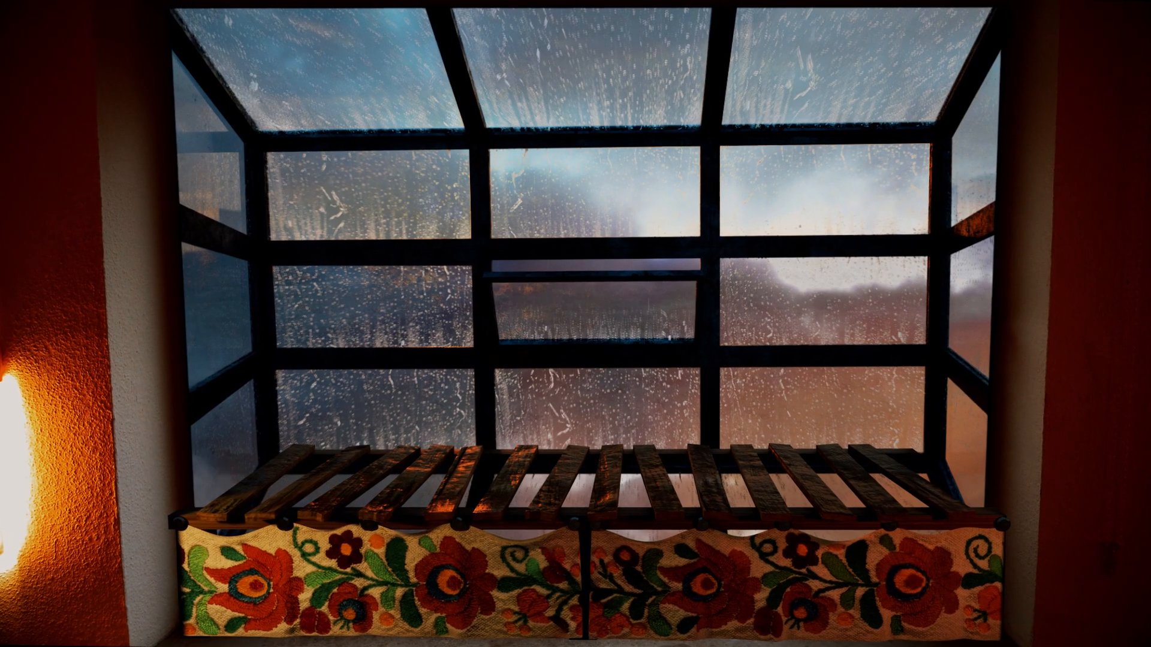